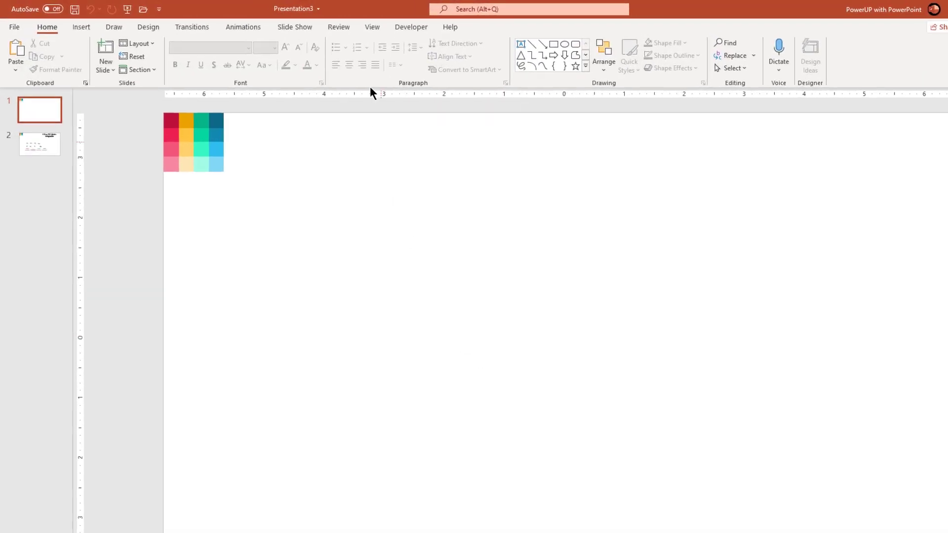
Step: Turn on the slide's horizontal and vertical centre guides from the View ribbon
click(427, 32)
click(278, 80)
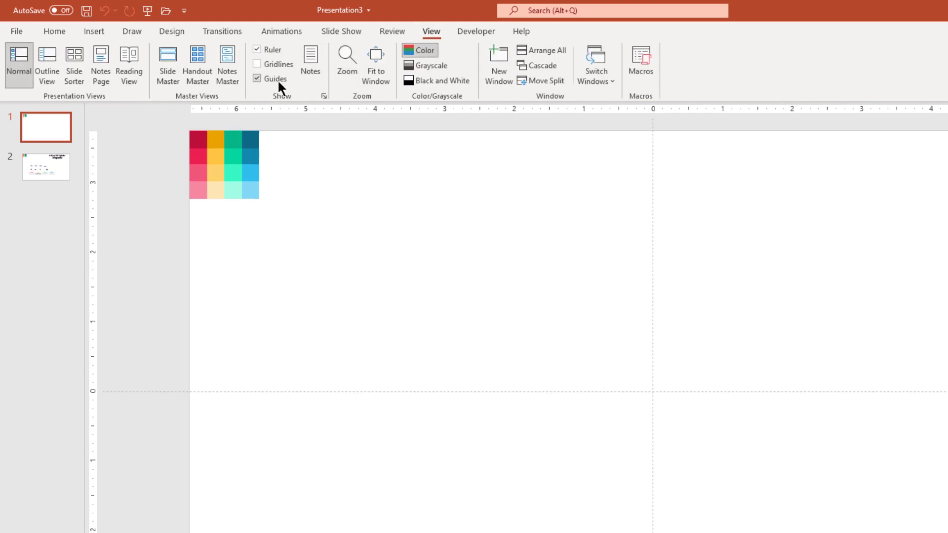
right_click(461, 211)
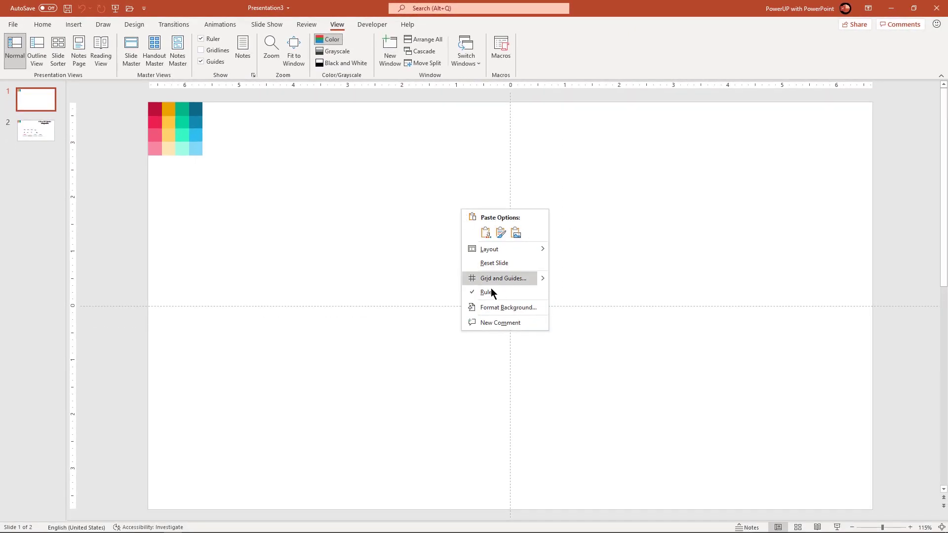
Step: Switch the slide background to a gradient fill reduced to two stops at the ends
click(494, 307)
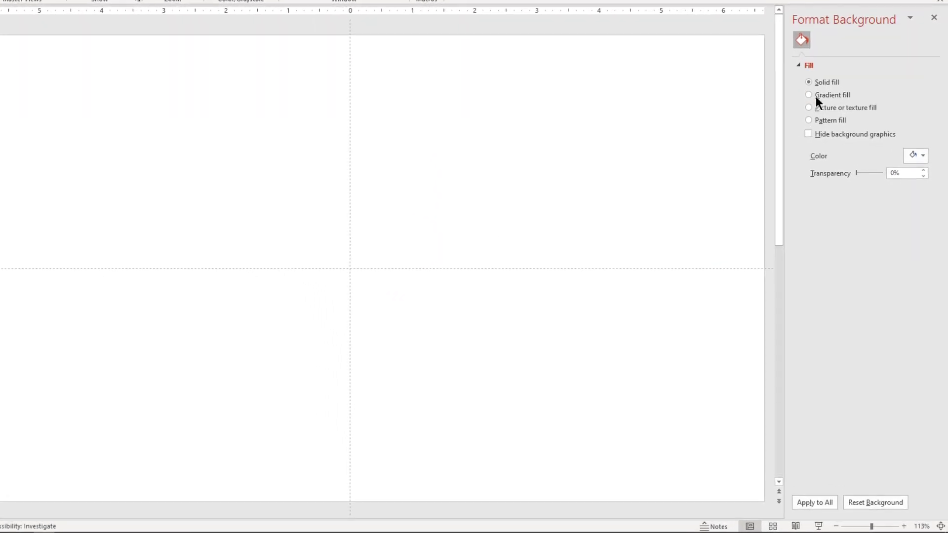
click(817, 95)
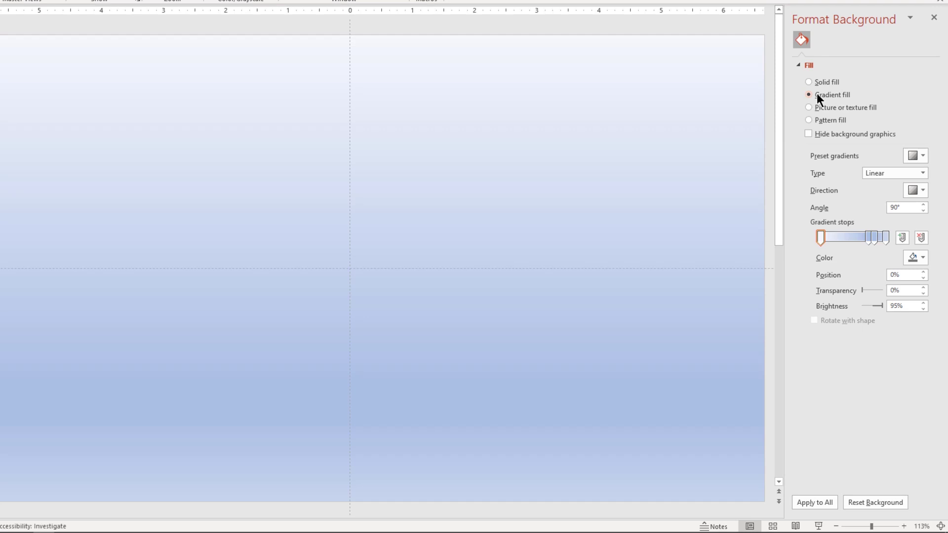
click(884, 236)
click(921, 237)
drag(869, 237, 885, 237)
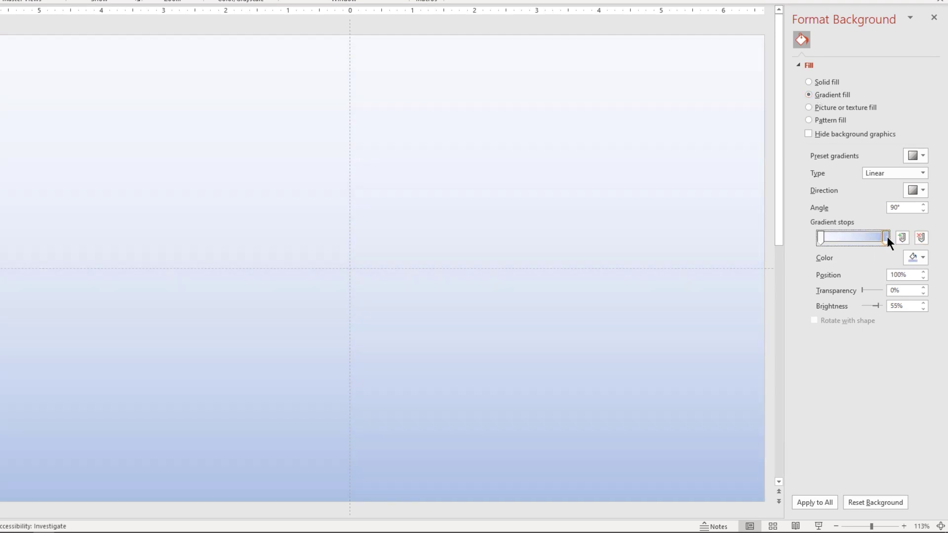
Step: Colour the end stop light grey and the start stop white
click(914, 257)
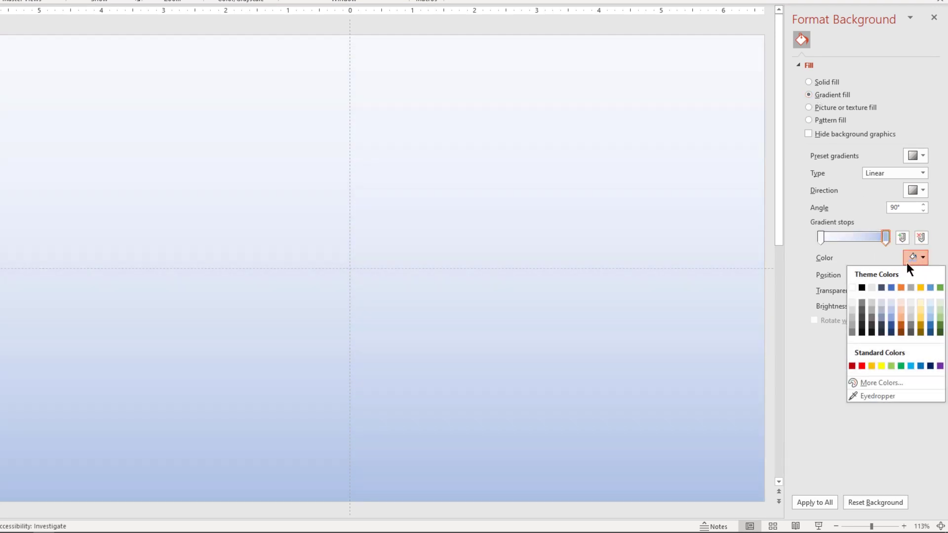
click(853, 306)
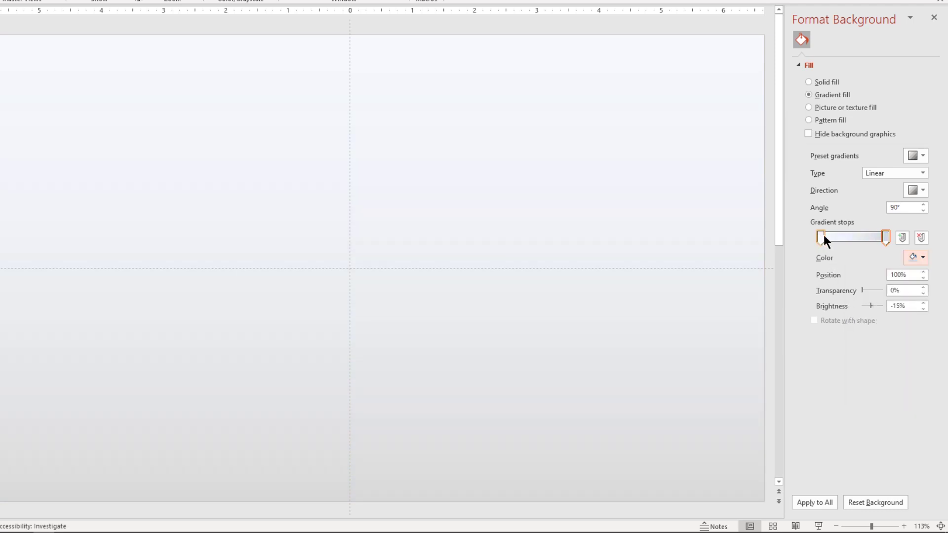
click(823, 235)
click(913, 256)
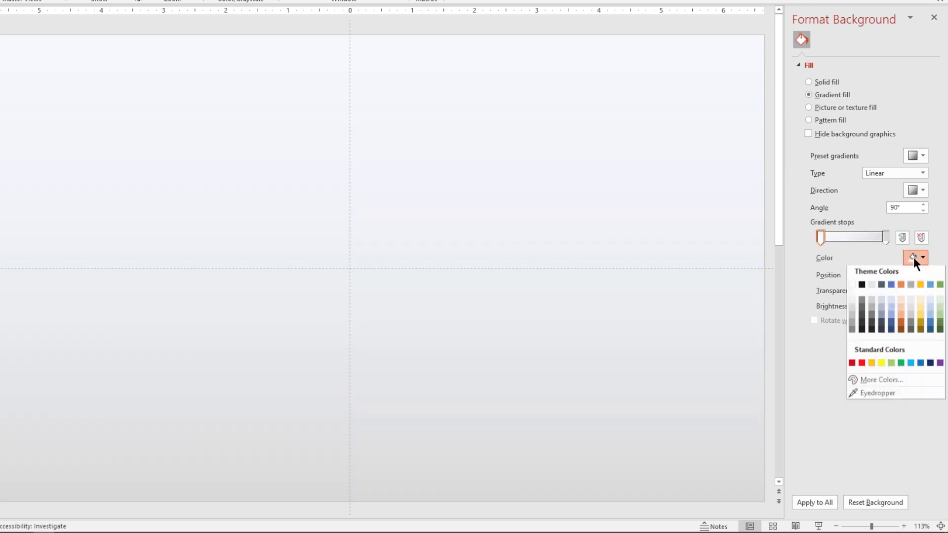
click(853, 287)
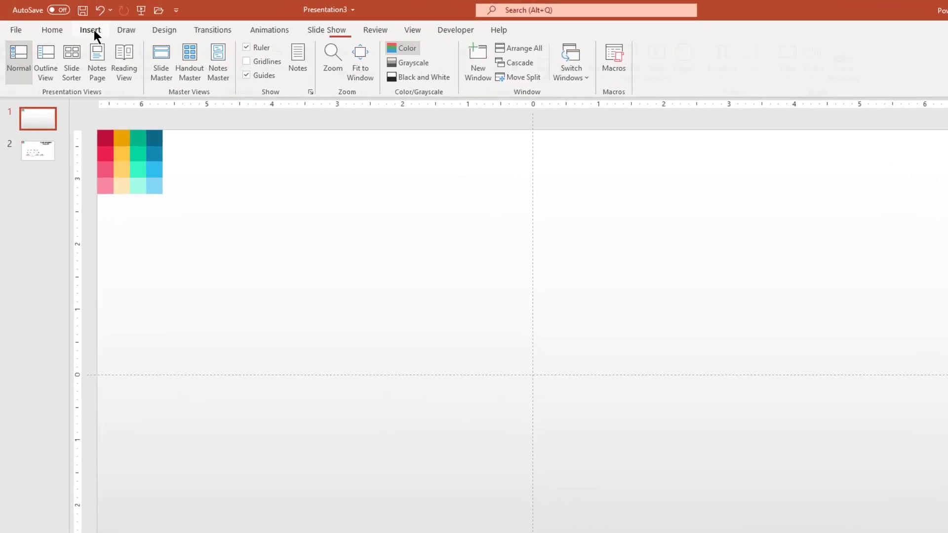
Step: Draw a tall blue oval with no outline at about 54% transparency
click(95, 30)
click(194, 78)
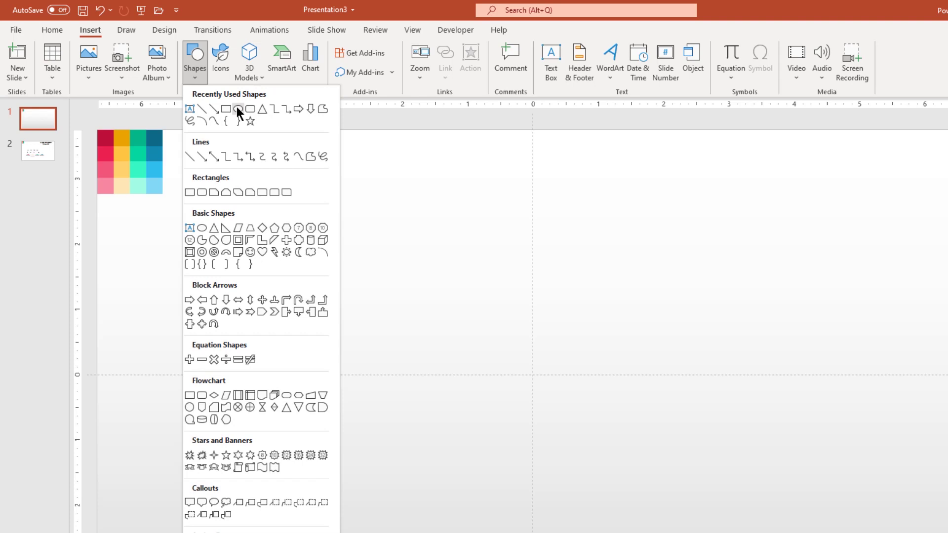
click(237, 109)
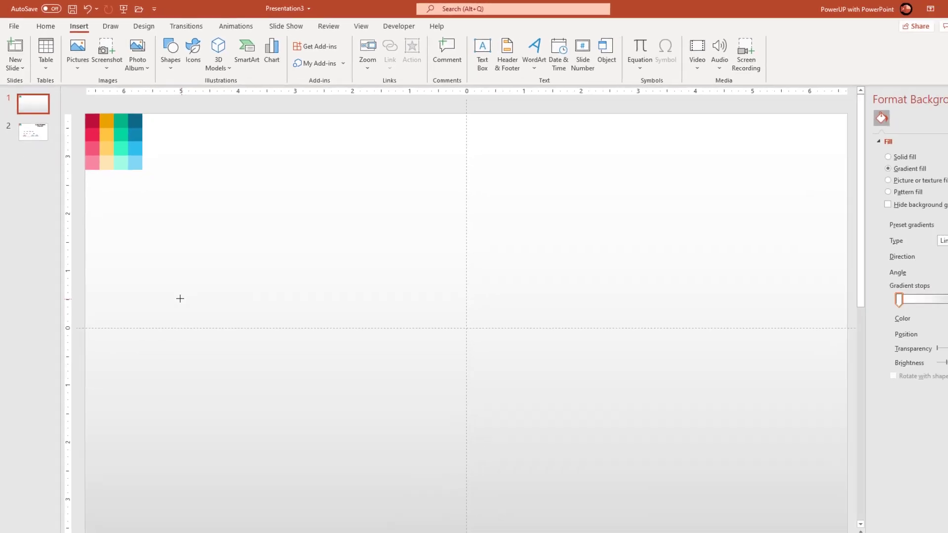
mouse_move(179, 299)
mouse_down()
mouse_move(233, 381)
mouse_move(191, 335)
mouse_up()
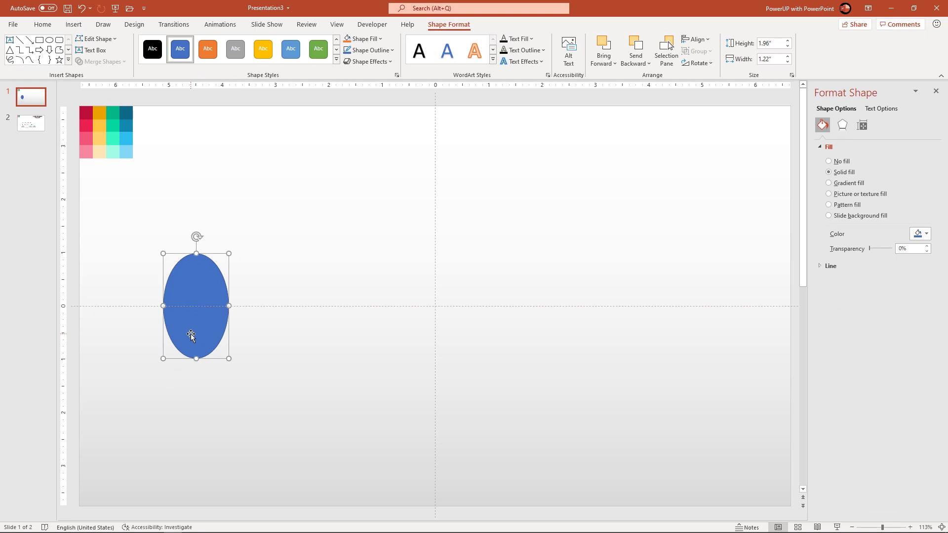
click(370, 50)
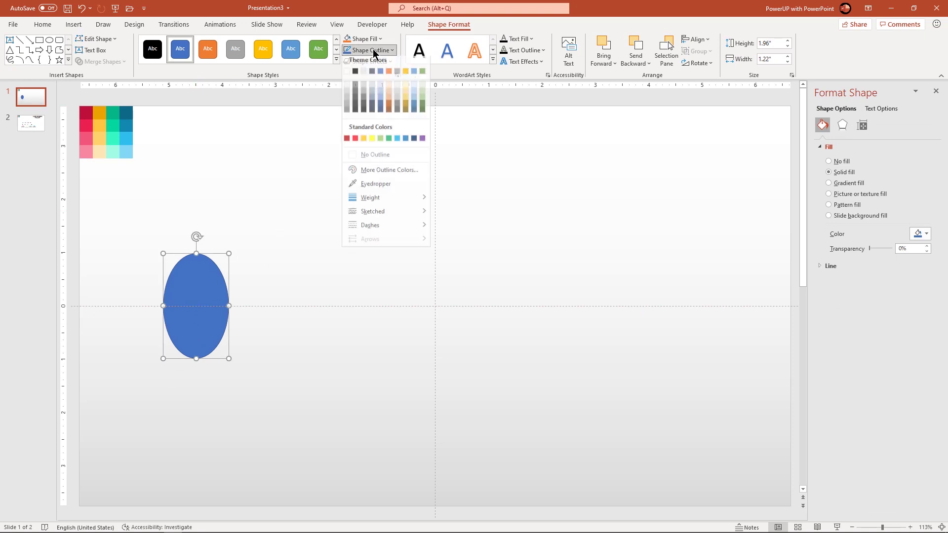
click(365, 157)
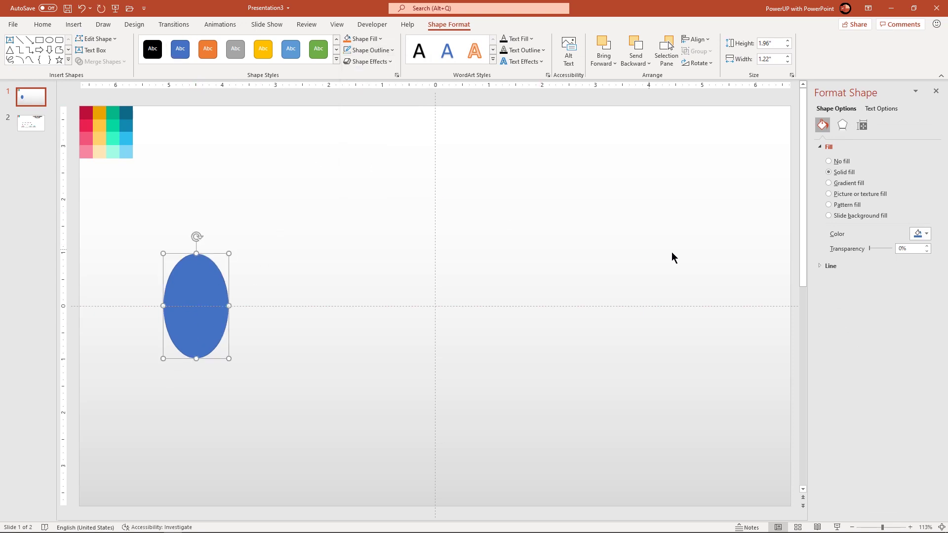
drag(855, 197, 866, 198)
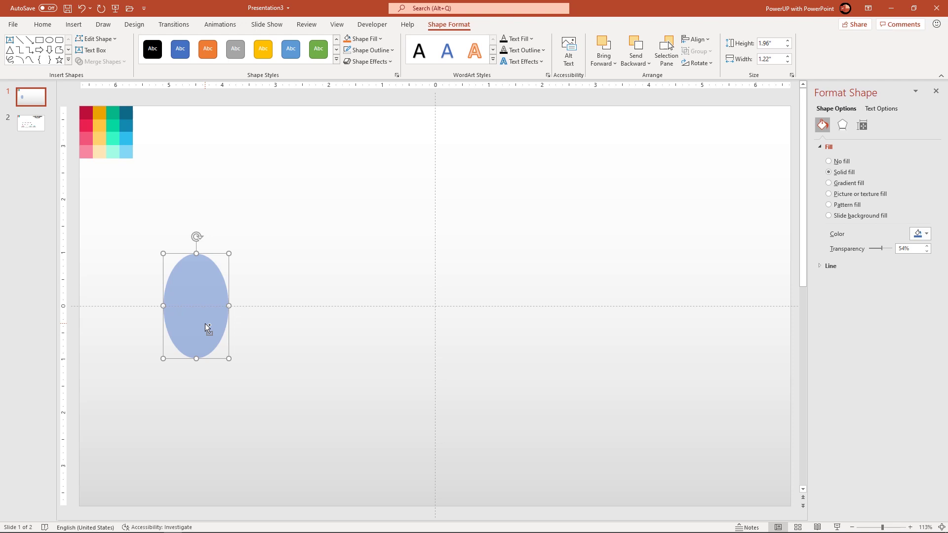
Step: Duplicate the oval and position the copy overlapping beside the original
key(ctrl+d)
drag(215, 326, 171, 319)
click(246, 343)
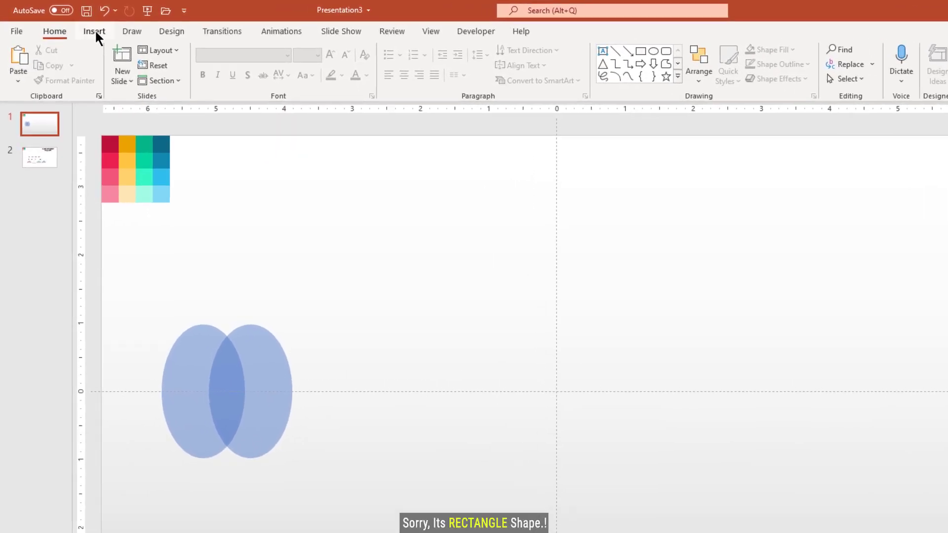
Step: Draw a rectangle over the ovals and make it about 64% transparent
click(96, 30)
click(203, 80)
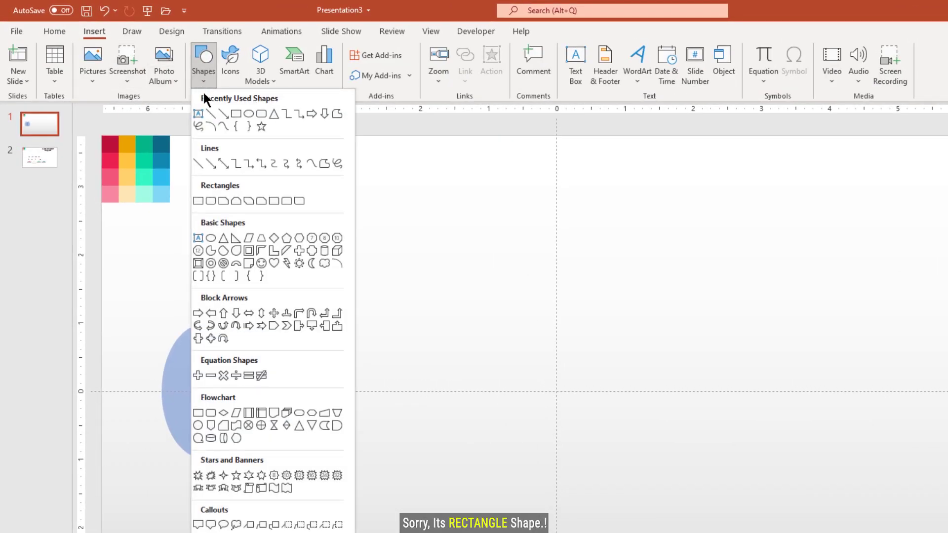
click(232, 113)
drag(155, 254, 200, 358)
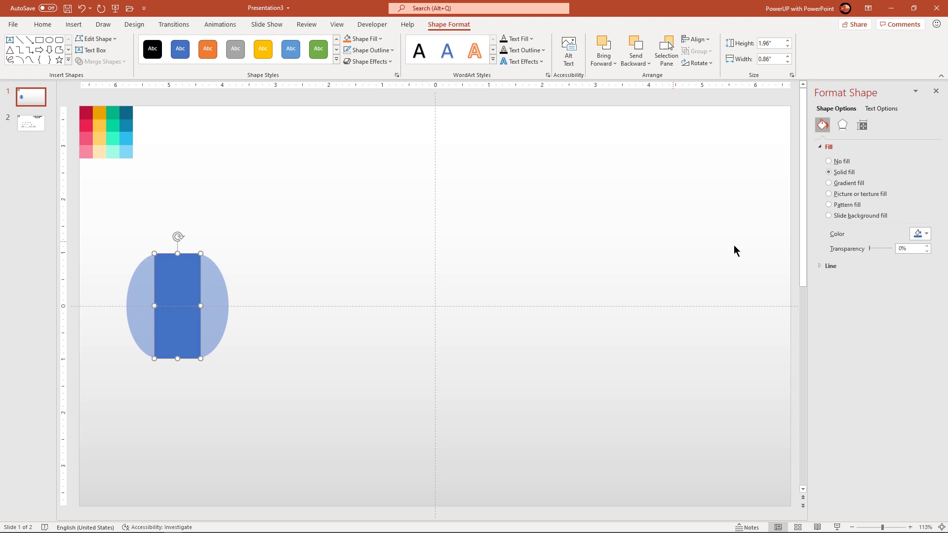
drag(870, 249, 884, 254)
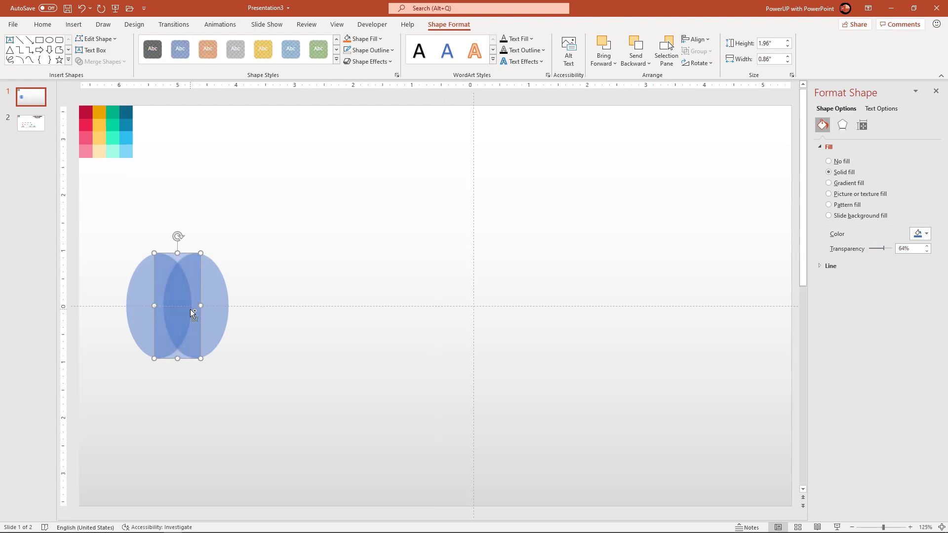
scroll(190, 309, up, 1)
scroll(190, 309, up, 3)
scroll(191, 309, up, 2)
scroll(208, 307, up, 5)
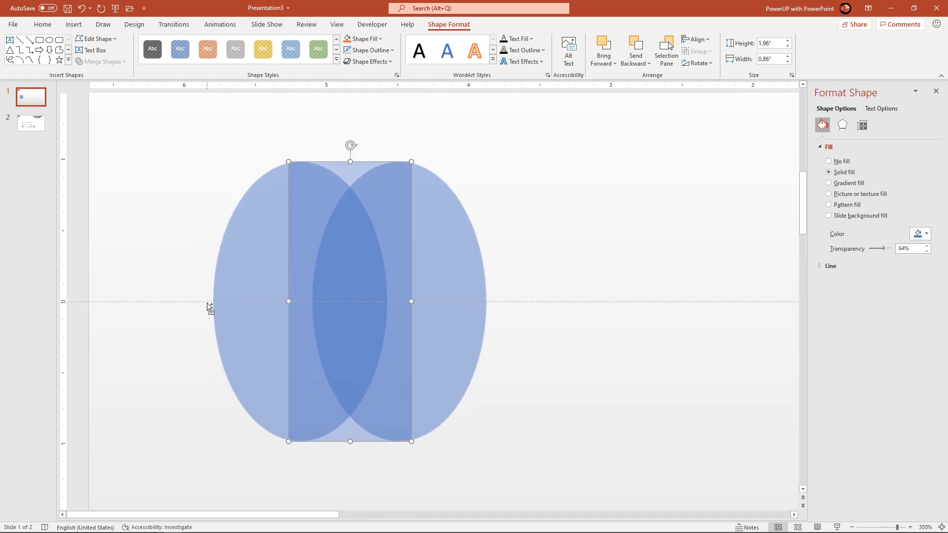
Step: Resize the rectangle so its edges sit on the two ovals' centres
drag(289, 301, 296, 301)
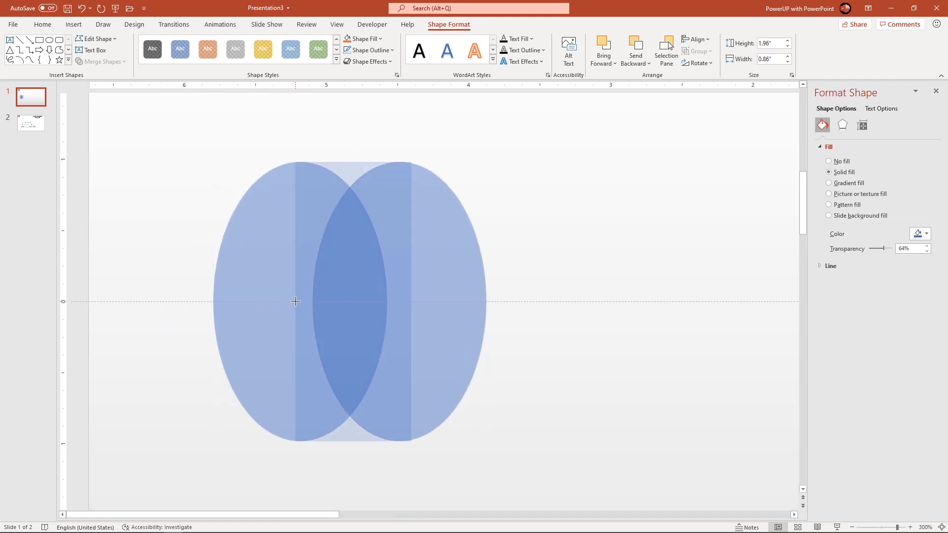
drag(296, 301, 295, 301)
drag(412, 302, 404, 303)
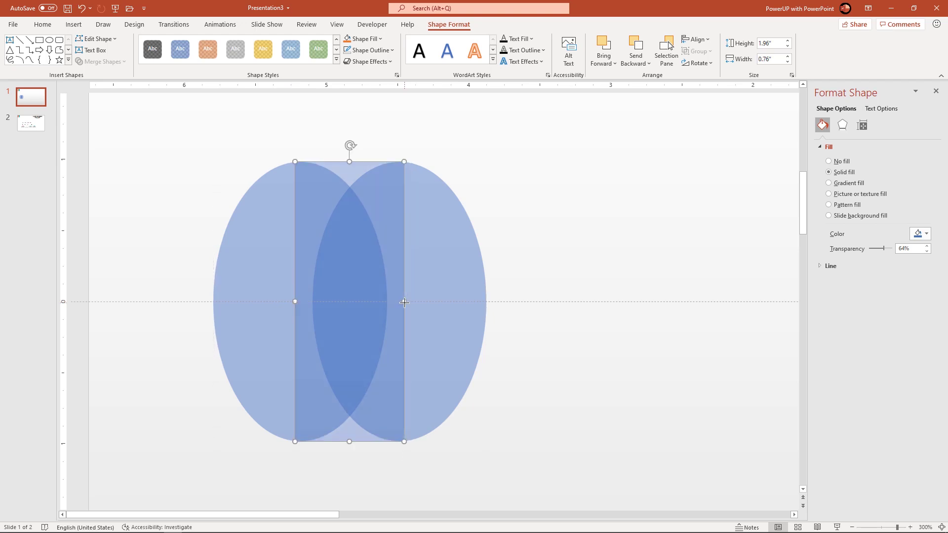
scroll(404, 303, down, 3)
scroll(404, 302, down, 2)
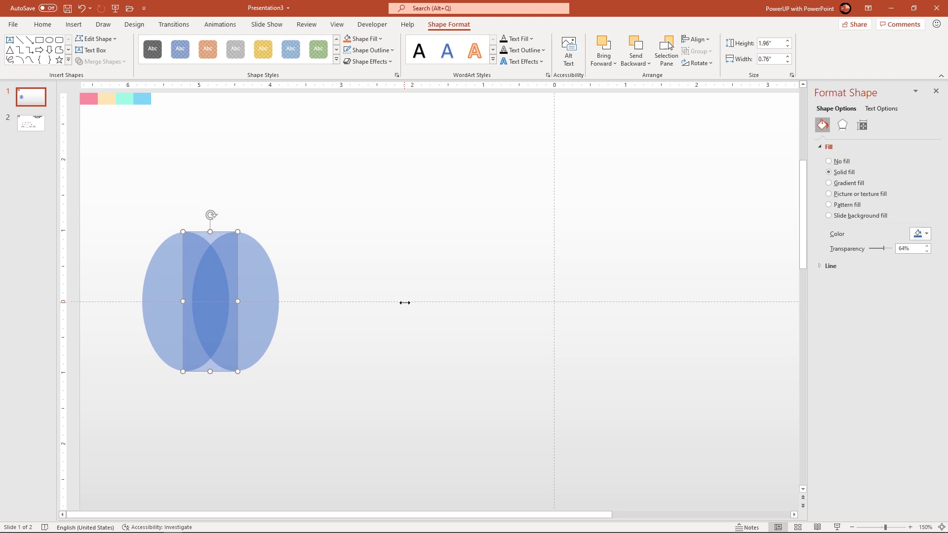
scroll(344, 302, down, 1)
Step: Bring the right oval in front of the rectangle
click(236, 323)
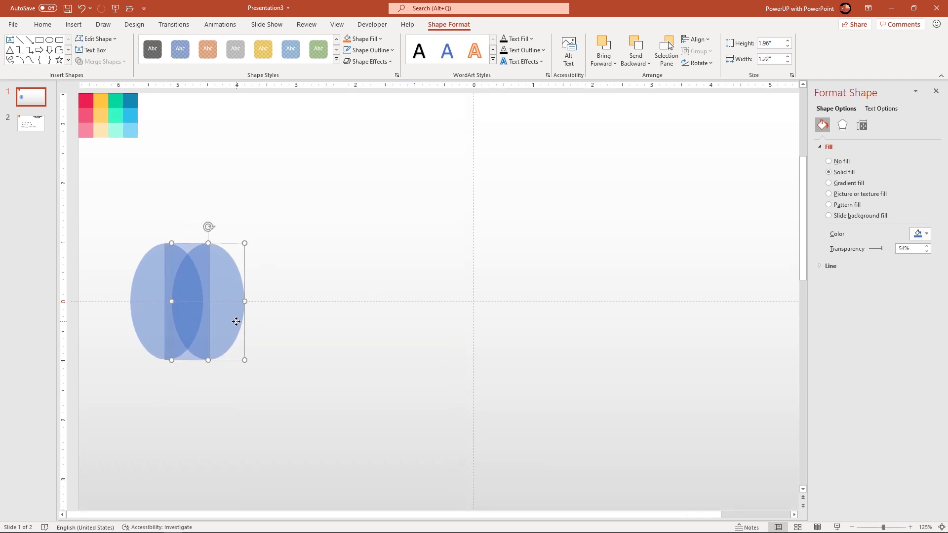
right_click(236, 322)
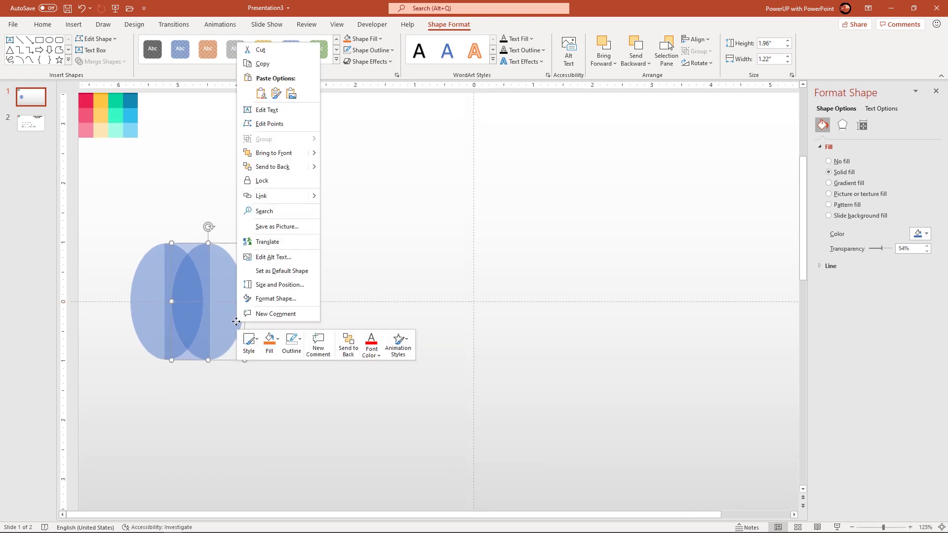
click(267, 156)
Step: Duplicate the right oval, shrink it evenly and set it inside the cylinder's front, with a copy further right
click(281, 276)
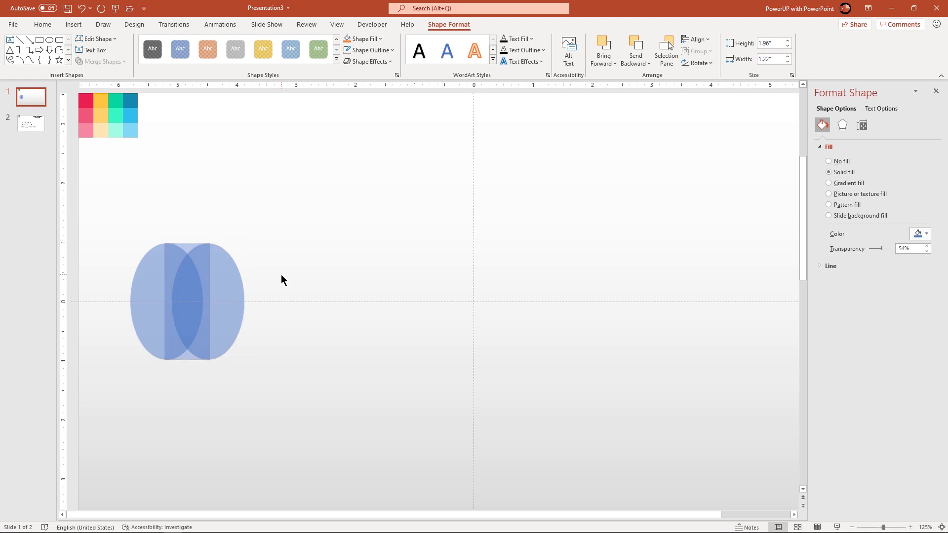
click(234, 291)
key(ctrl+d)
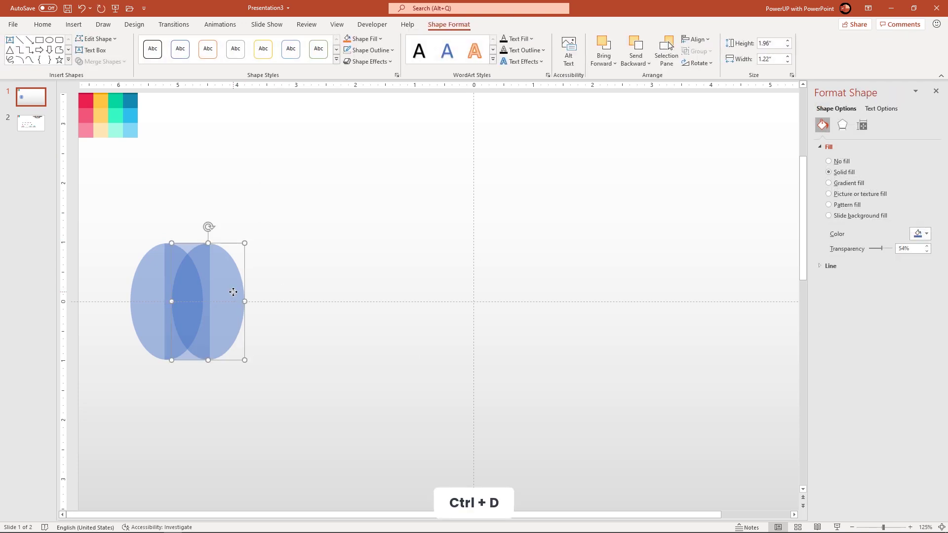
drag(232, 300, 332, 299)
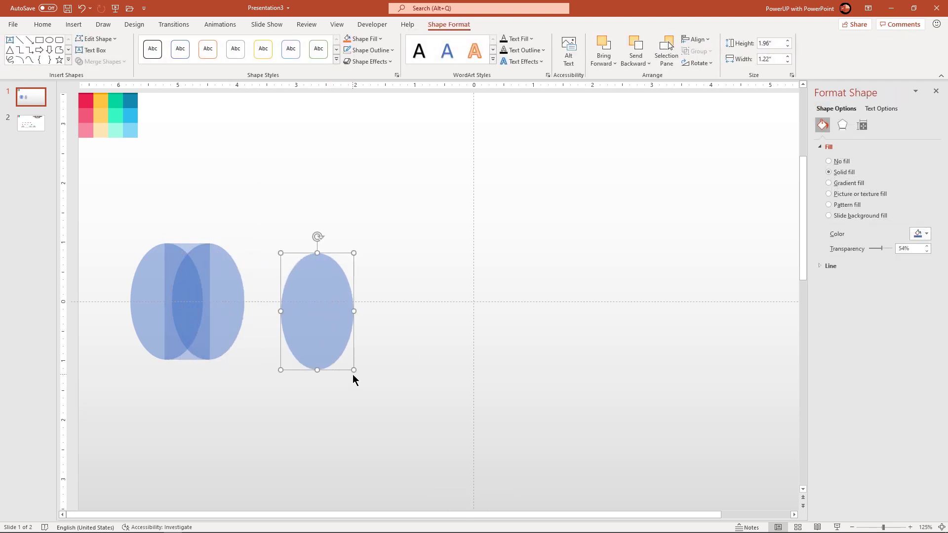
drag(354, 371, 343, 362)
drag(317, 322, 210, 306)
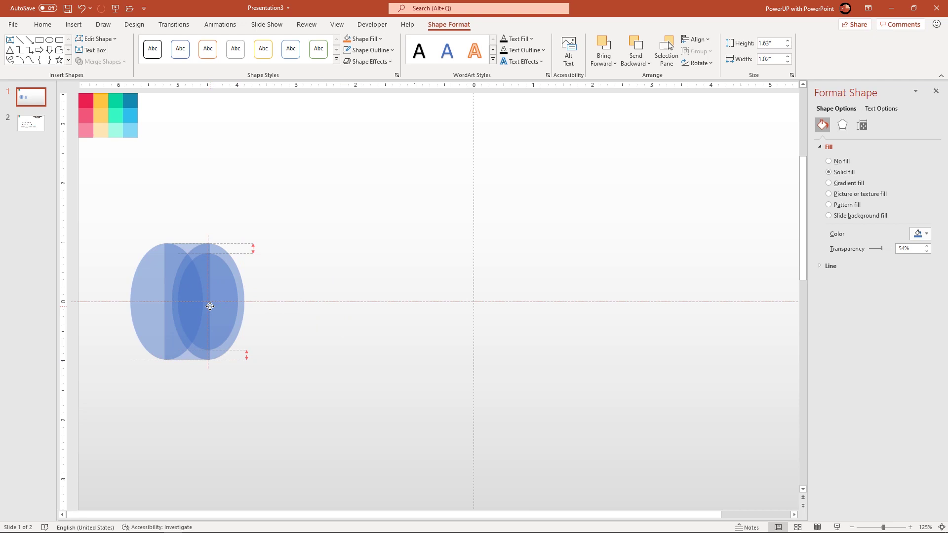
drag(211, 306, 347, 318)
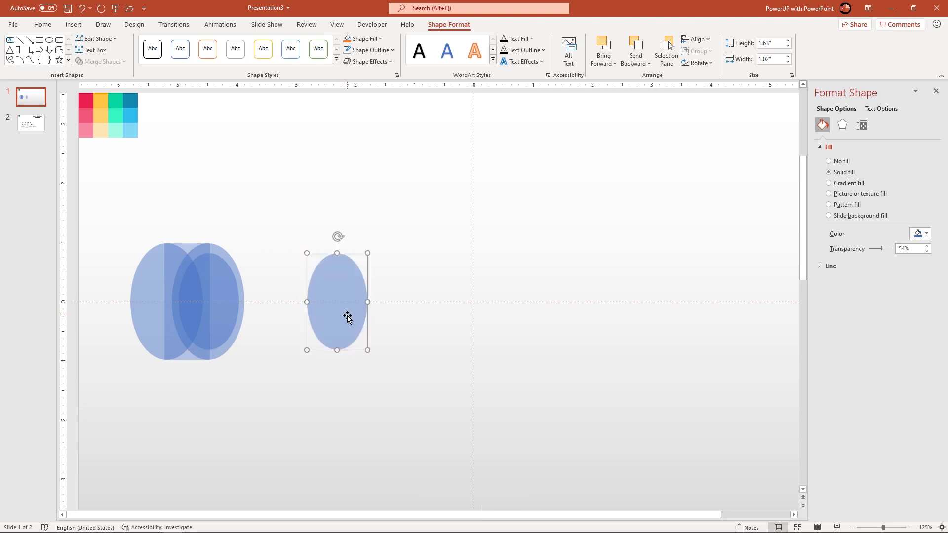
Step: Duplicate the body to form a second tube reaching the right ellipse, then bring that ellipse forward
click(187, 359)
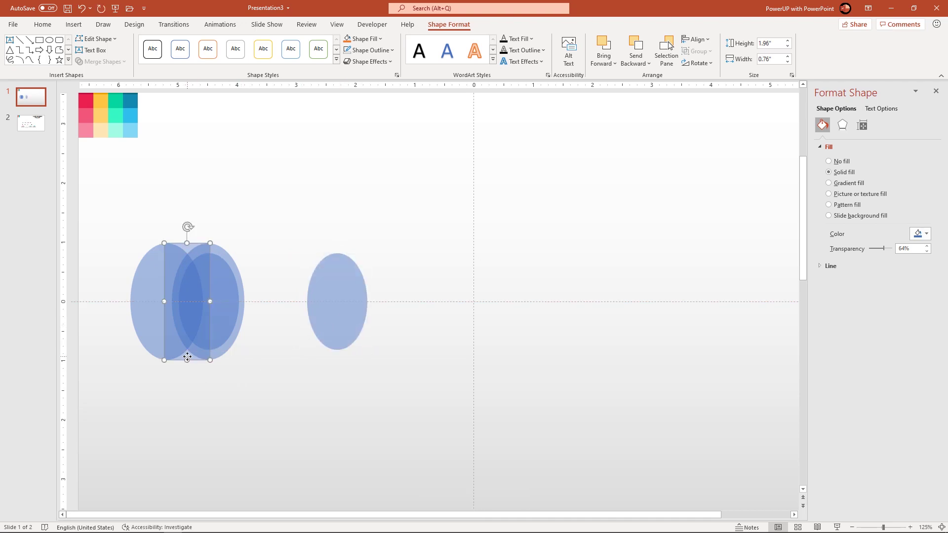
key(ctrl+d)
mouse_move(191, 343)
mouse_down()
mouse_move(230, 341)
mouse_move(232, 350)
mouse_up()
drag(254, 302, 338, 302)
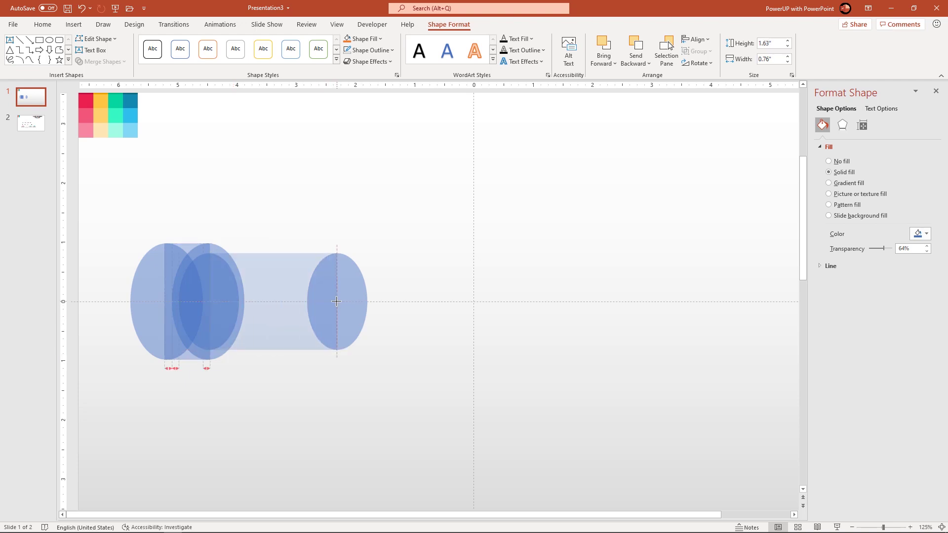
drag(337, 302, 336, 303)
click(354, 326)
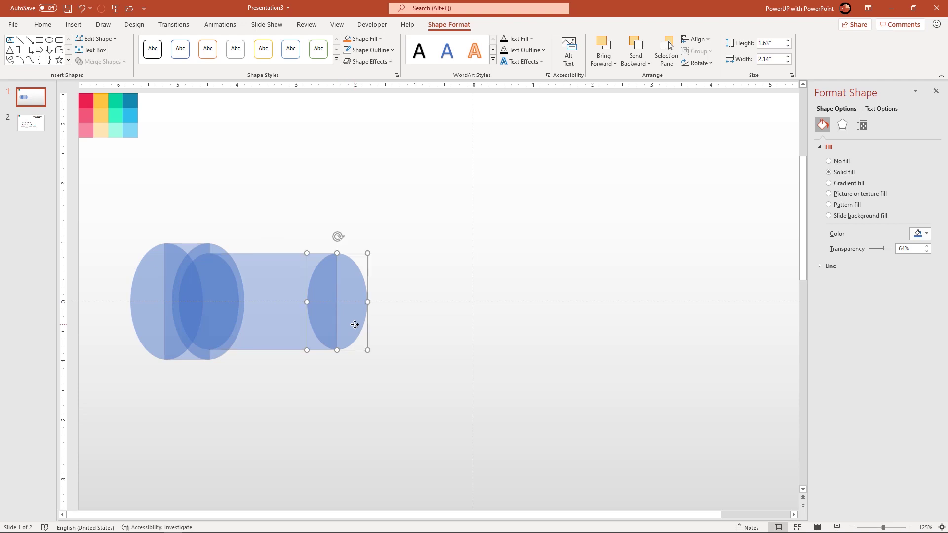
right_click(354, 325)
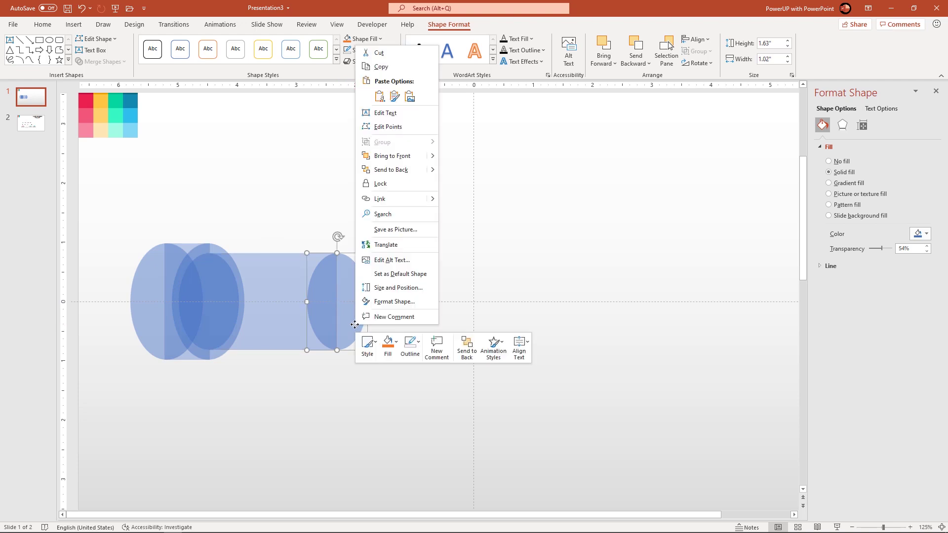
click(383, 157)
click(401, 345)
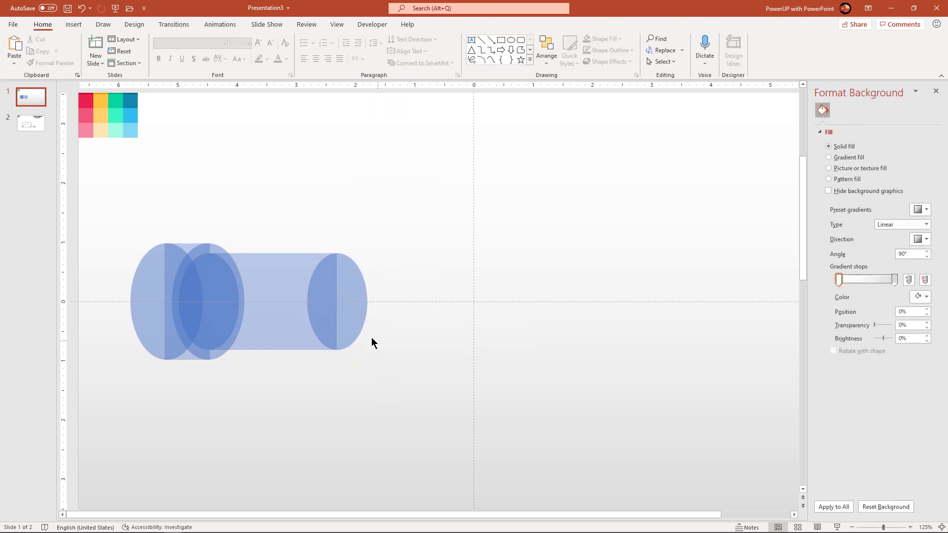
Step: Add a smaller rim ellipse inside the second tube's end and a copy of it further right
click(359, 325)
key(ctrl+d)
mouse_move(359, 325)
mouse_down()
mouse_move(430, 378)
mouse_move(439, 371)
mouse_up()
drag(413, 340, 334, 306)
click(405, 353)
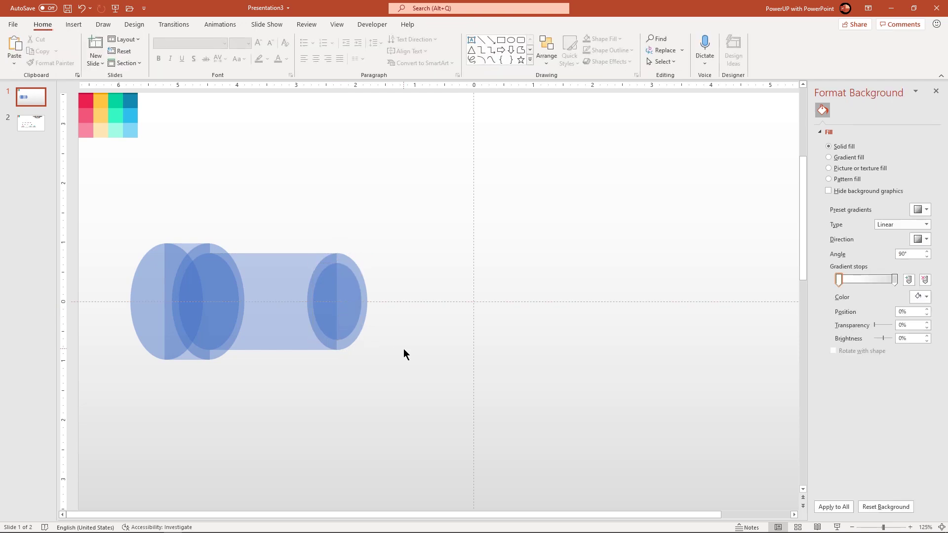
click(339, 319)
drag(340, 319, 521, 324)
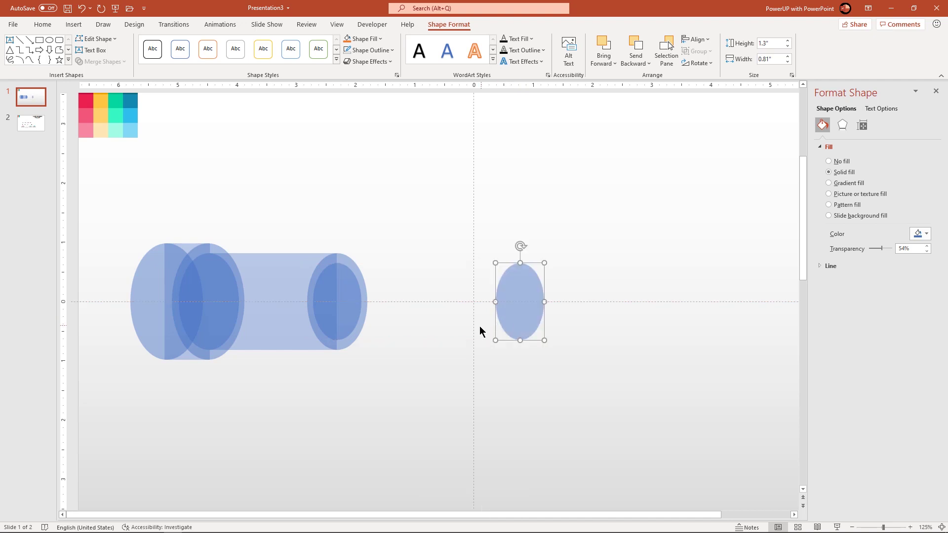
Step: Duplicate a body into a thinner third tube reaching that ellipse, and bring the ellipse to the front
click(286, 341)
key(ctrl+d)
drag(285, 341, 401, 341)
drag(465, 301, 519, 302)
click(439, 362)
scroll(353, 328, down, 1)
click(353, 328)
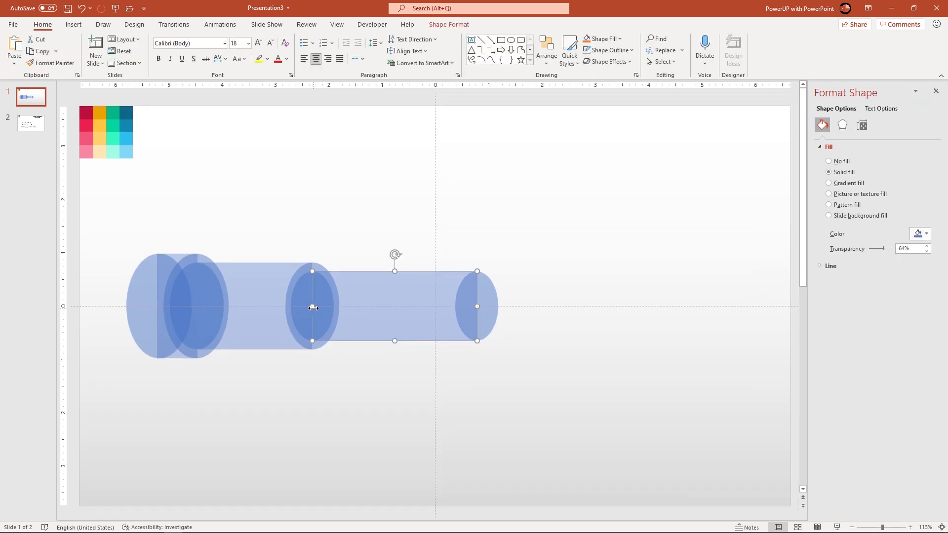
drag(313, 307, 311, 308)
click(371, 368)
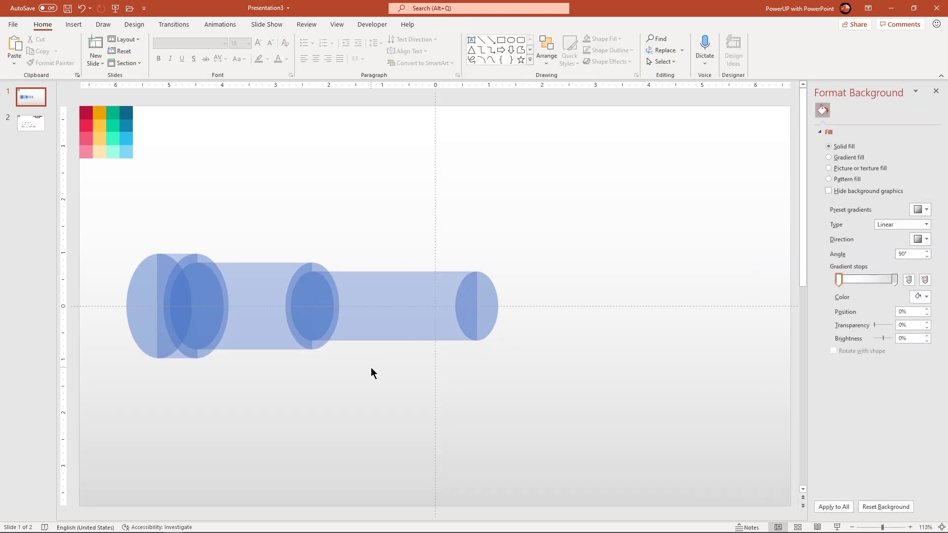
click(483, 312)
right_click(485, 319)
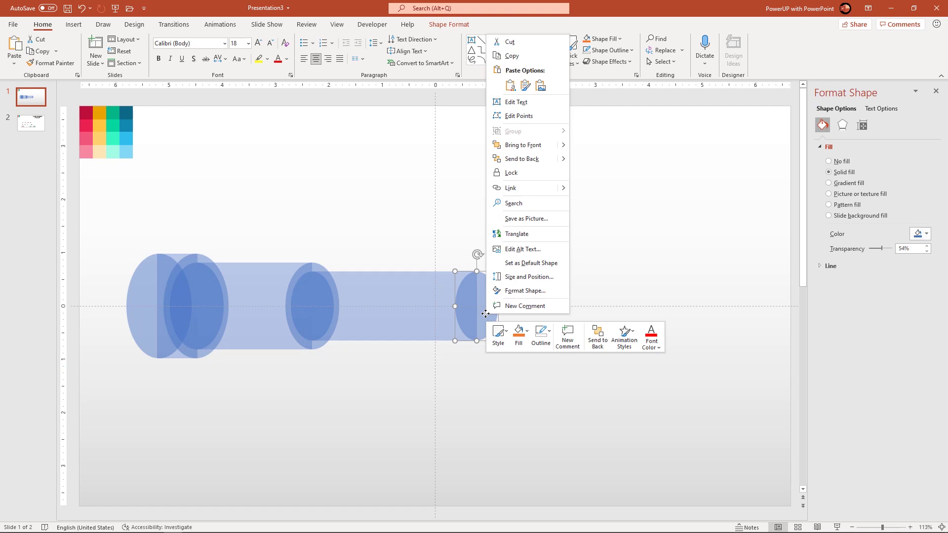
click(515, 151)
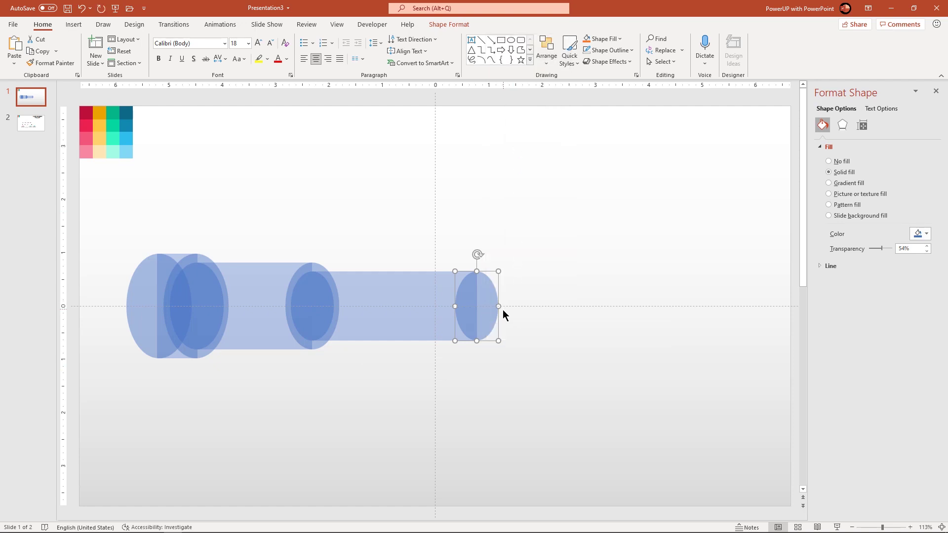
Step: Add a fourth, narrowest tube to a far-right ellipse and bring that ellipse forward
key(ctrl+d)
mouse_move(496, 325)
mouse_down()
mouse_move(555, 377)
mouse_move(482, 307)
mouse_move(663, 318)
mouse_up()
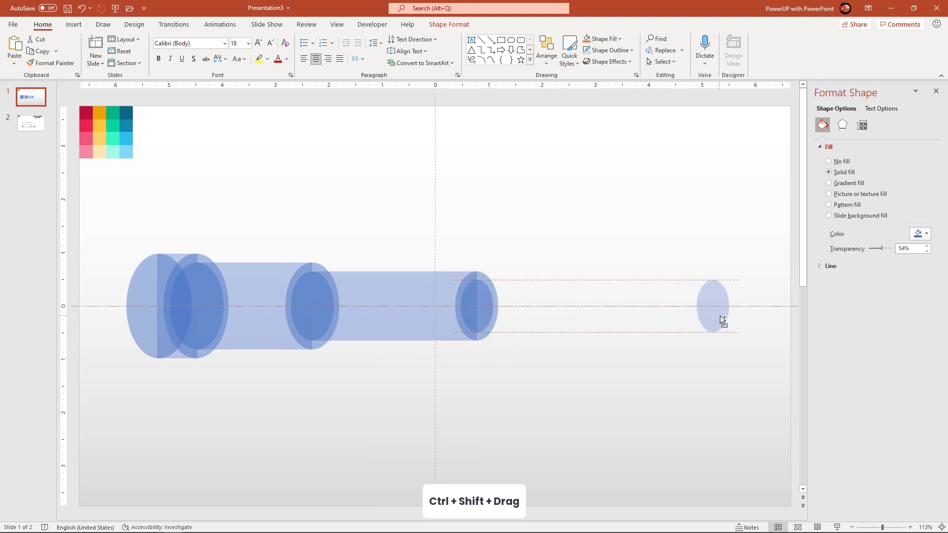
ctrl+shift+drag(718, 316, 723, 316)
click(392, 328)
key(ctrl+d)
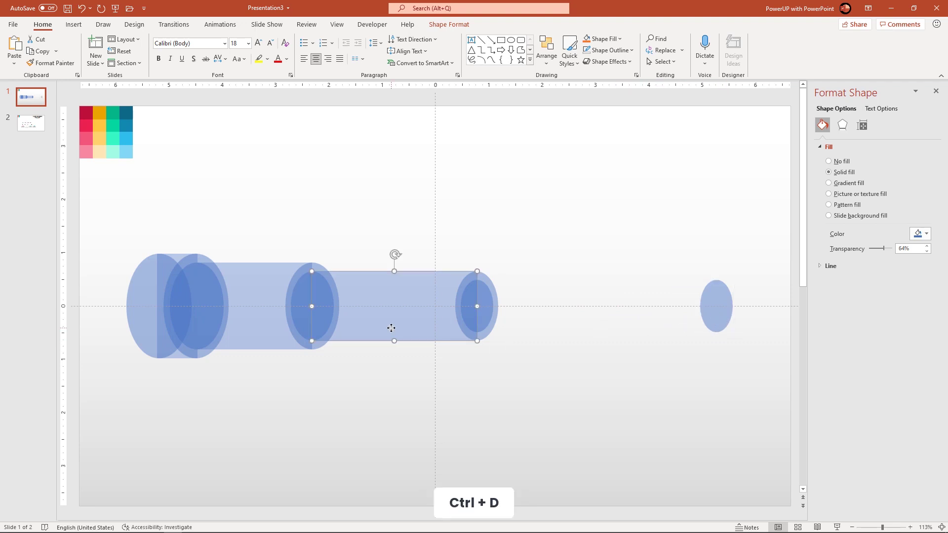
drag(392, 328, 559, 332)
drag(642, 307, 717, 305)
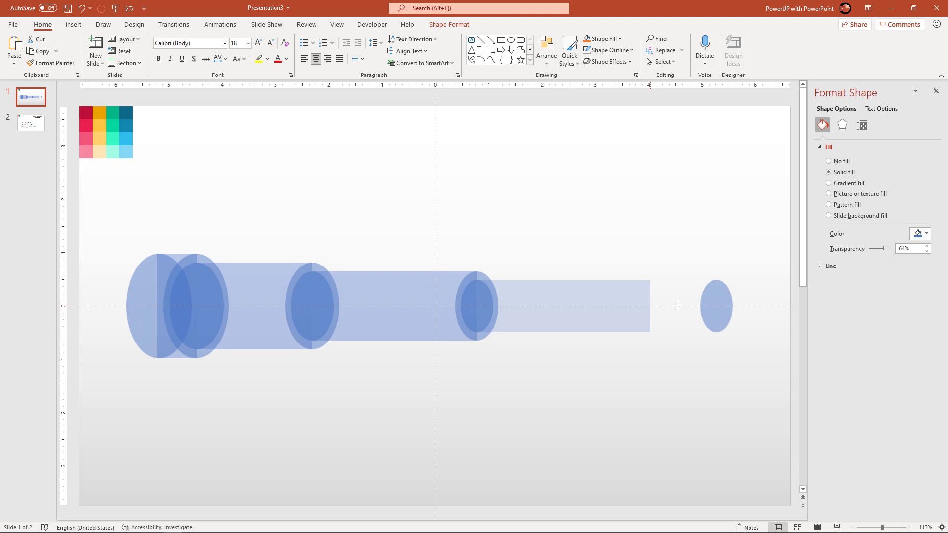
click(732, 345)
click(724, 324)
right_click(724, 324)
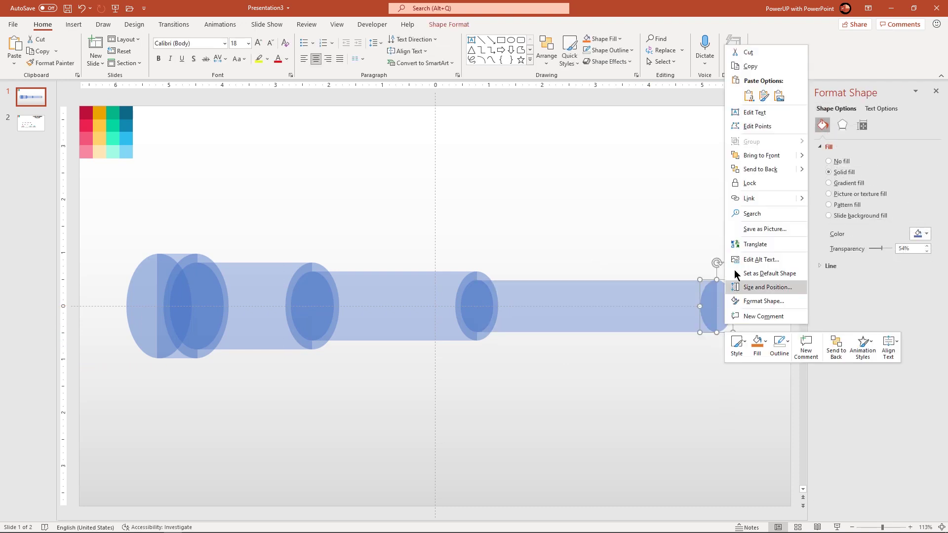
click(758, 155)
click(639, 384)
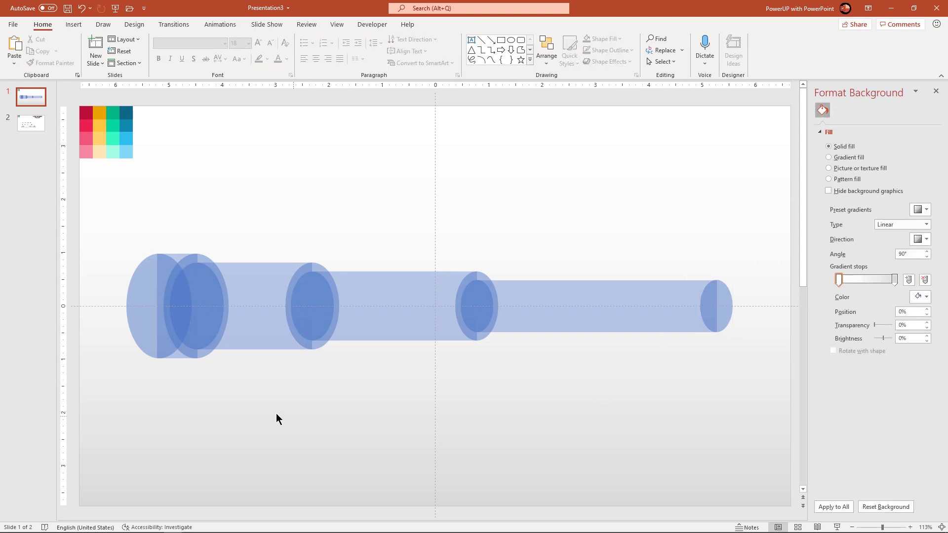
Step: Union the first cylinder's body with its back ellipse via Merge Shapes
click(171, 358)
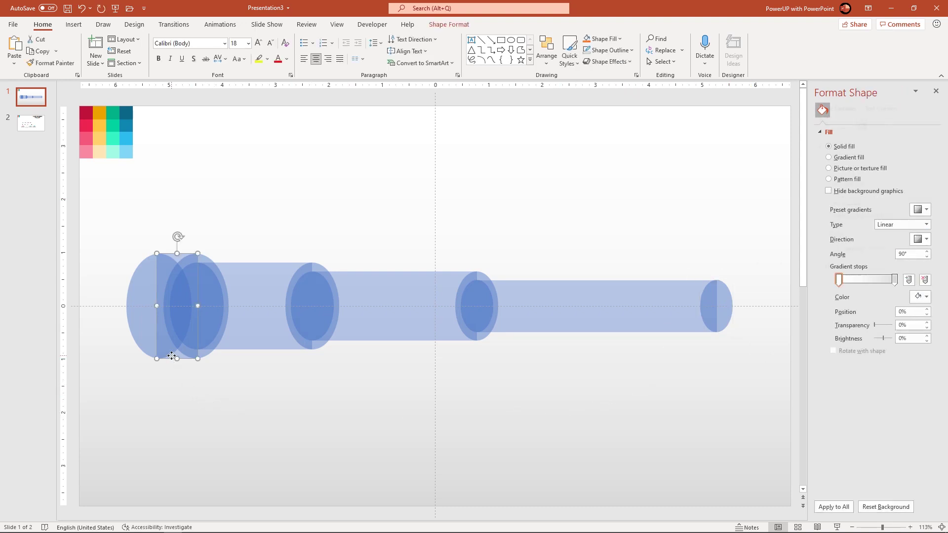
shift+click(142, 327)
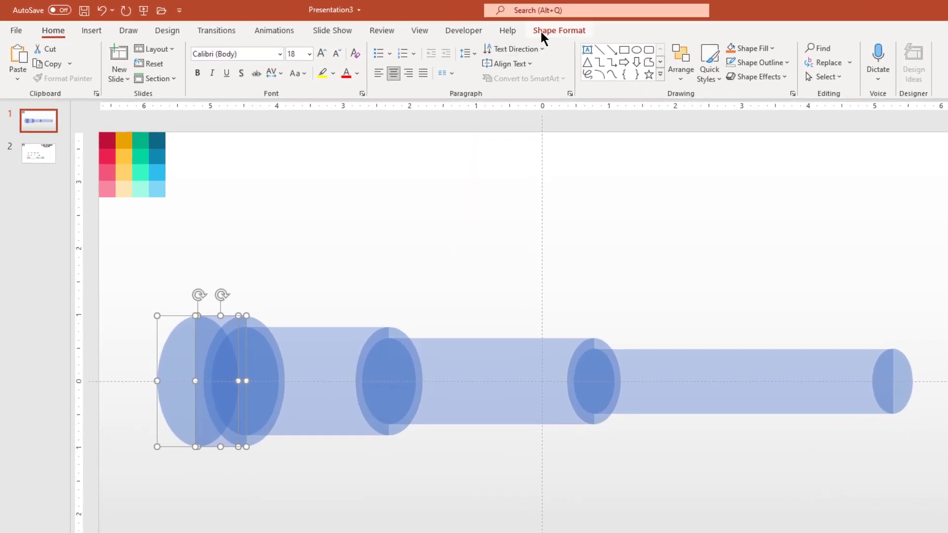
click(541, 29)
click(130, 77)
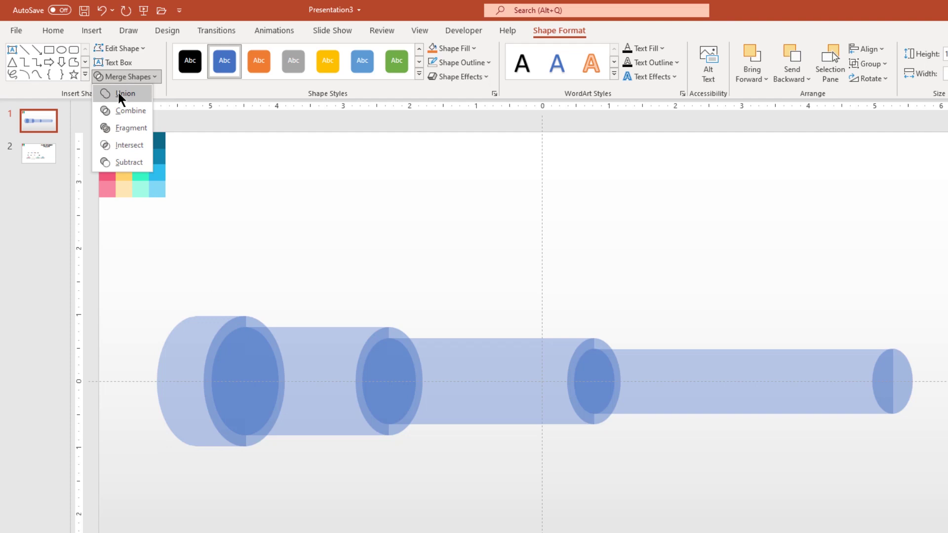
click(118, 91)
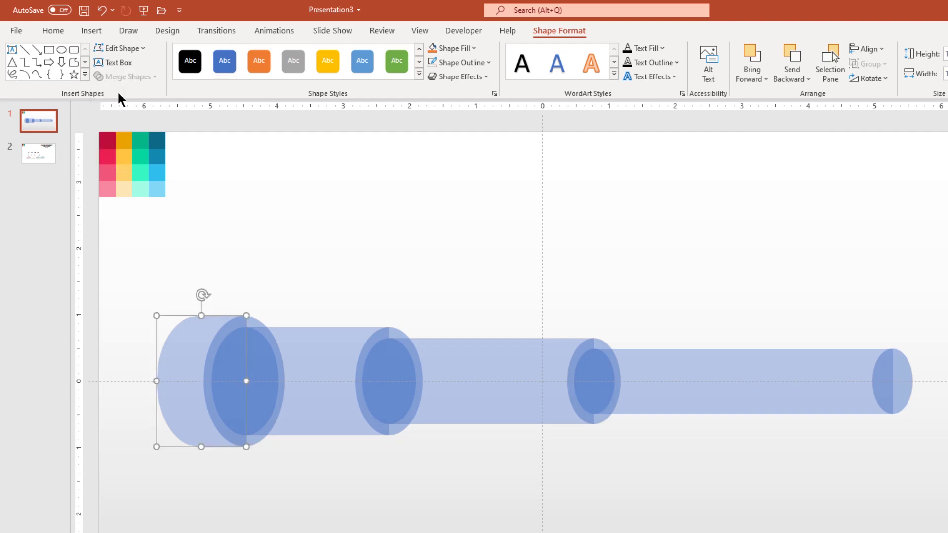
Step: Union the second and third tube bodies with their rim ellipses
click(316, 412)
shift+click(225, 383)
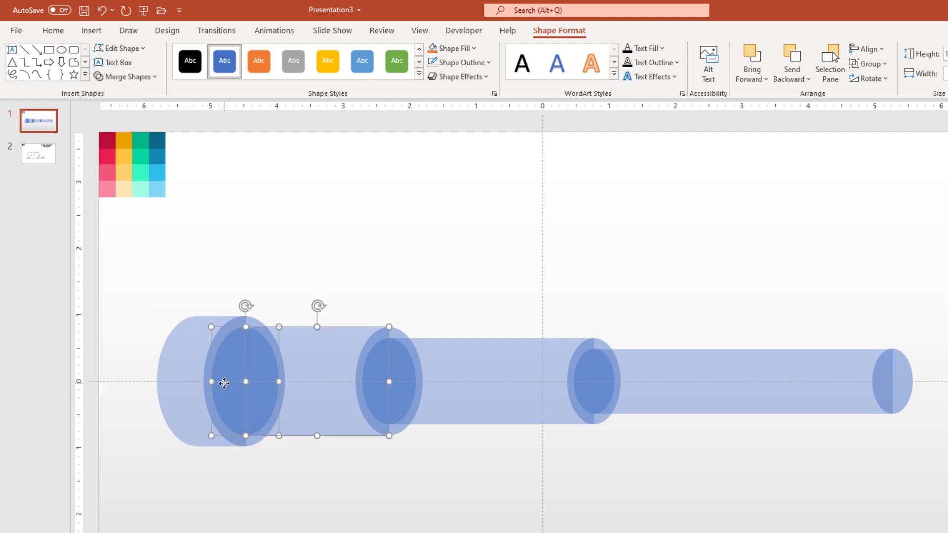
click(133, 77)
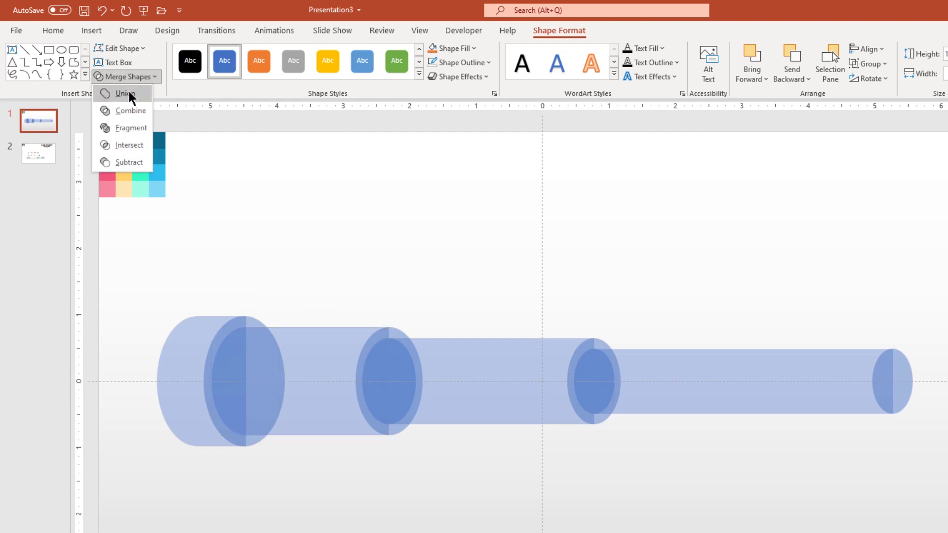
click(129, 91)
click(474, 401)
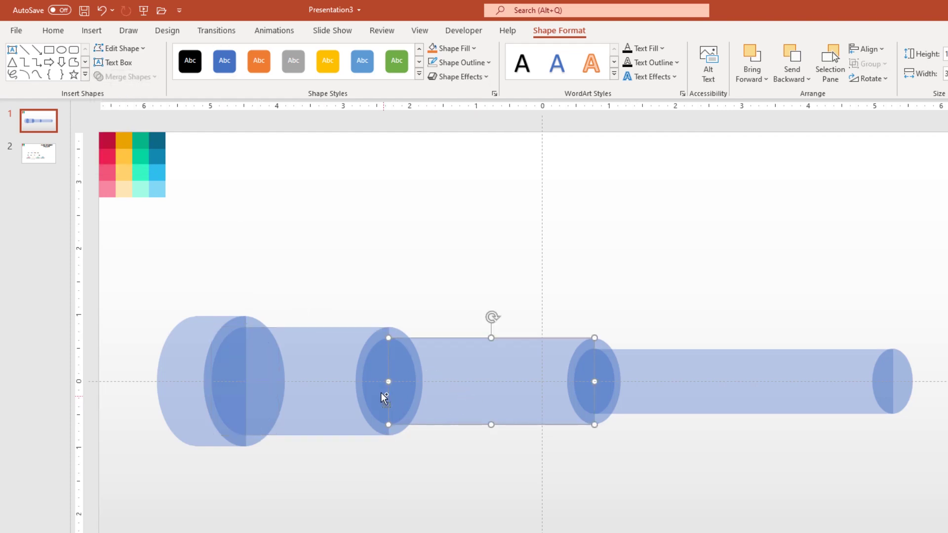
shift+click(378, 389)
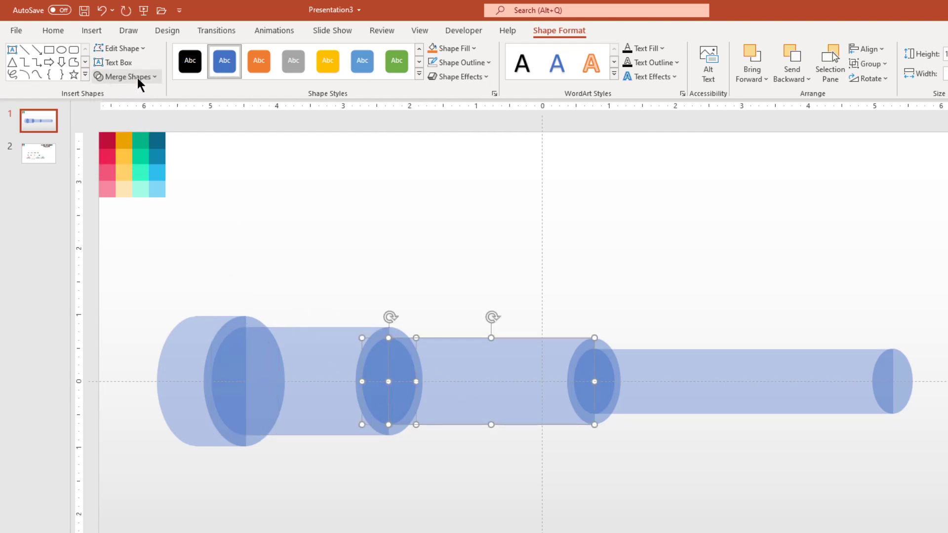
click(137, 78)
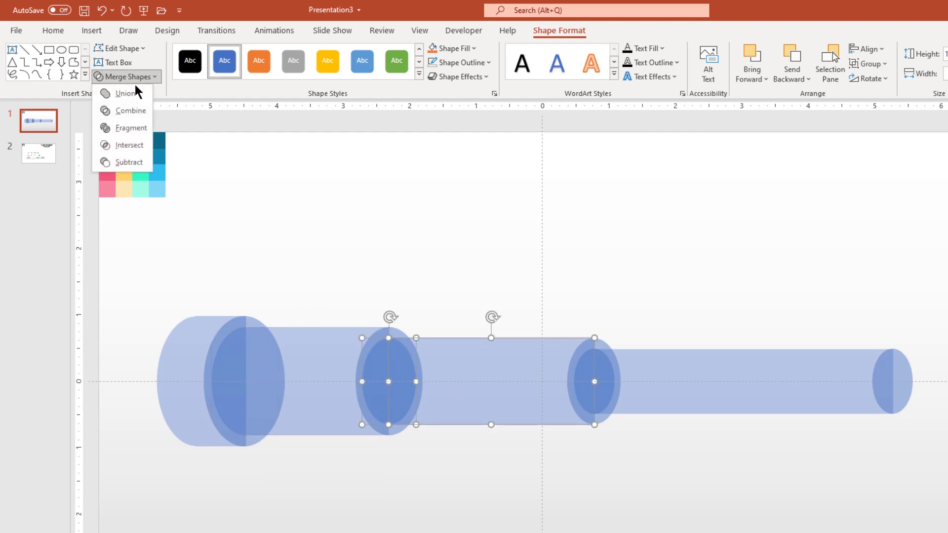
Step: Union the rightmost cylinder body with its end ellipse
click(683, 401)
shift+click(583, 387)
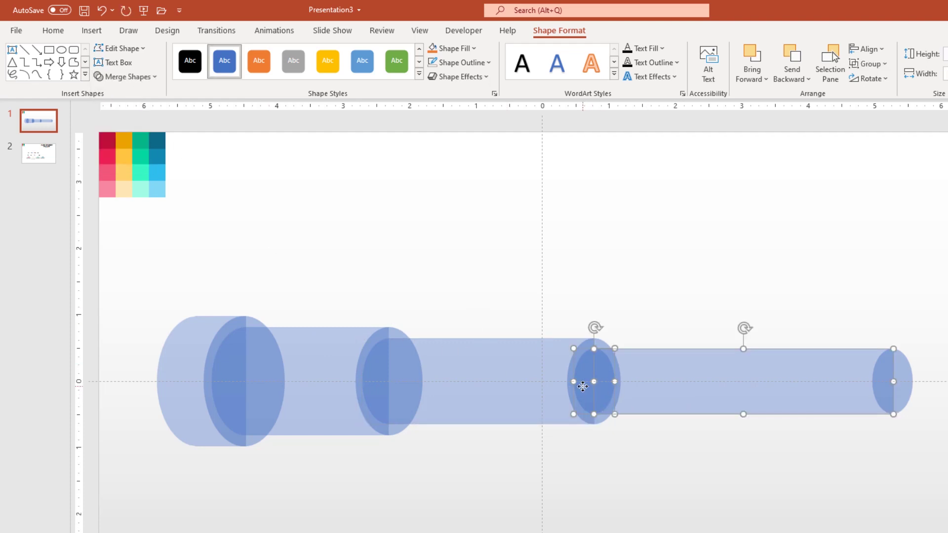
click(141, 77)
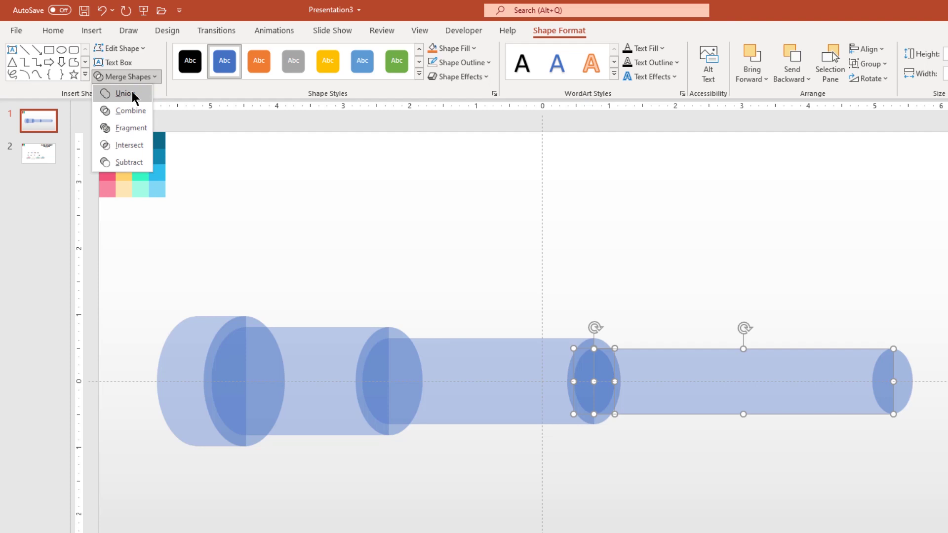
click(132, 92)
click(405, 455)
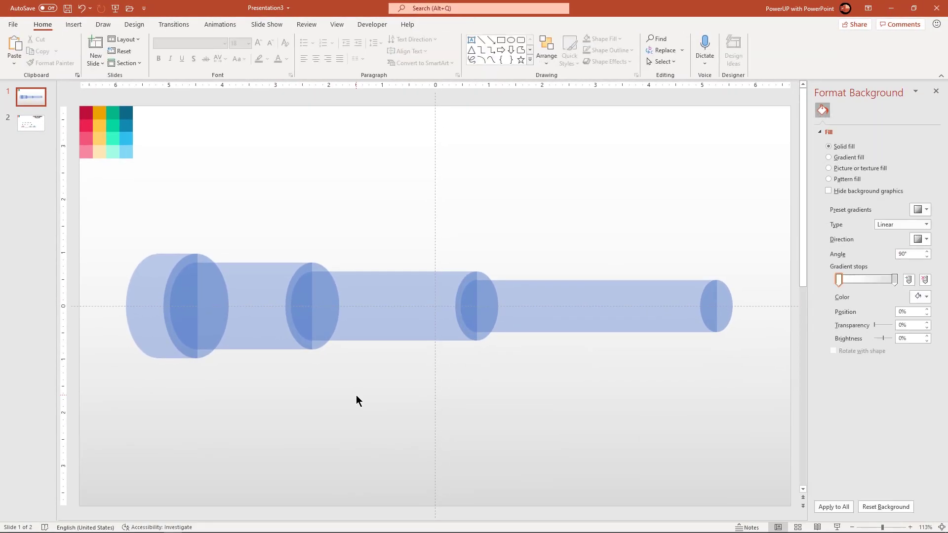
Step: Give the leftmost cylinder a gradient fill with extra stops at 18% and 79%
click(156, 333)
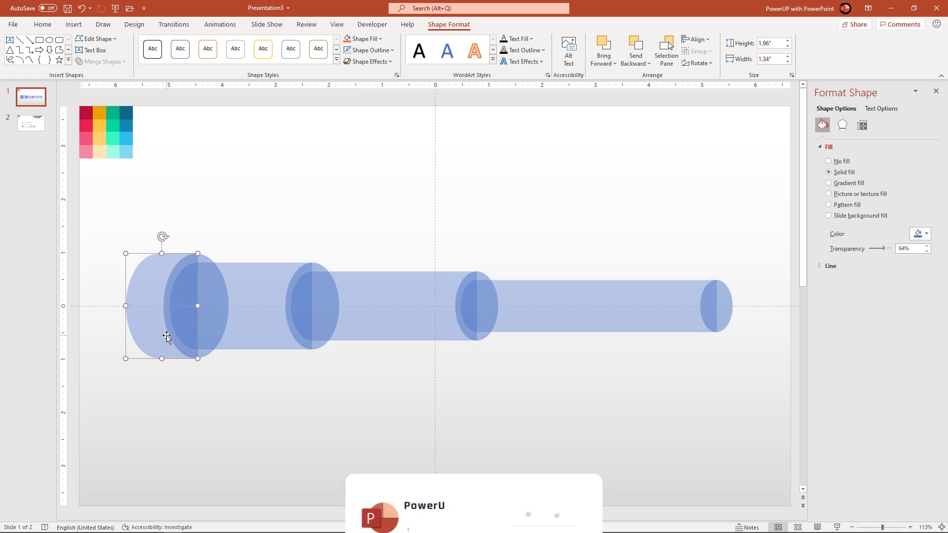
click(846, 180)
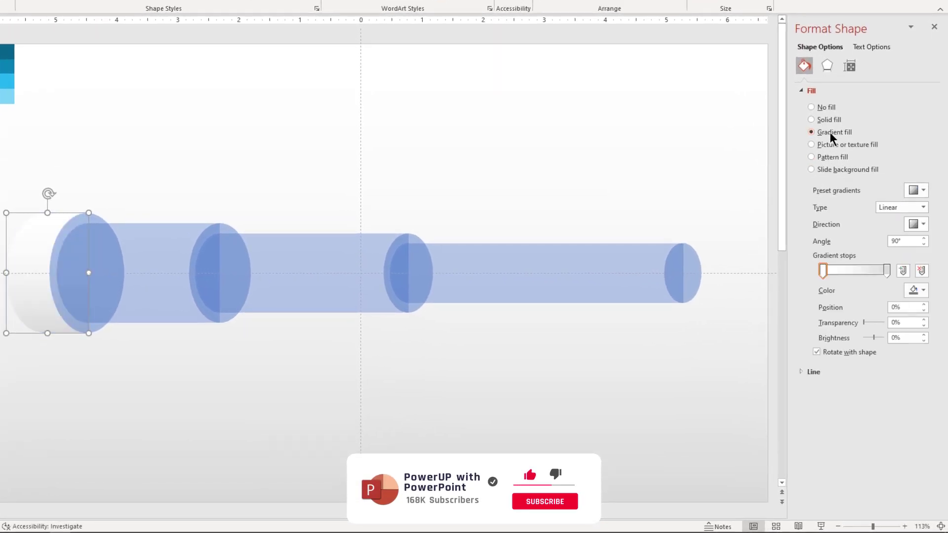
click(835, 270)
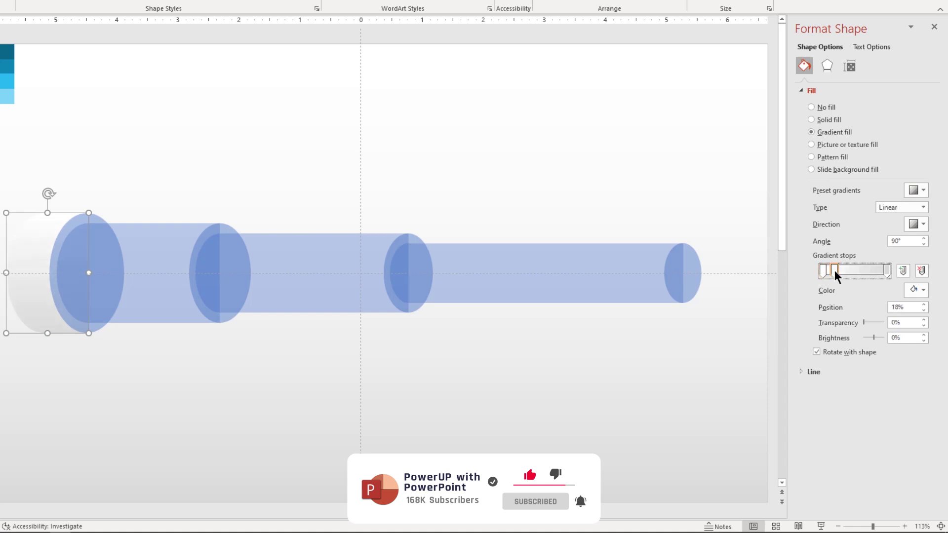
click(875, 272)
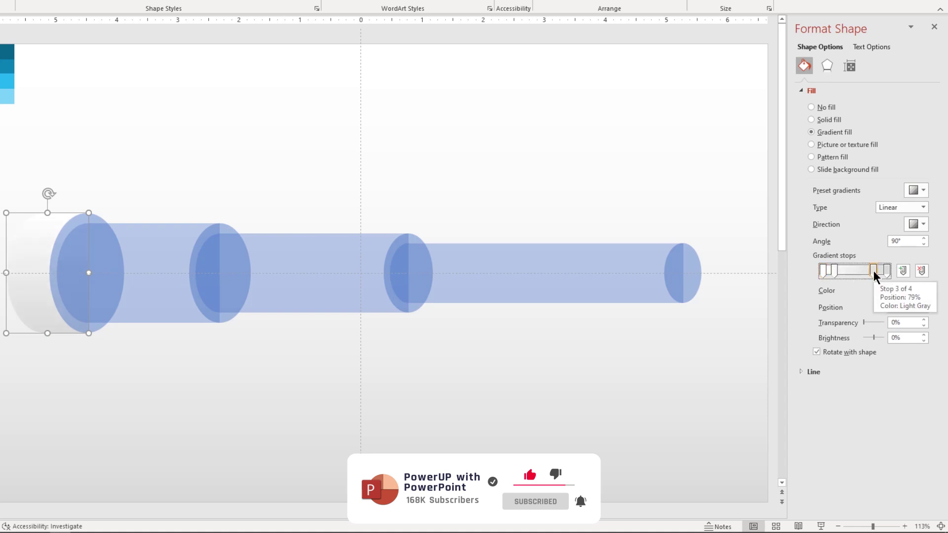
Step: Eyedropper pink swatches from the grid into the first and second stops
click(823, 272)
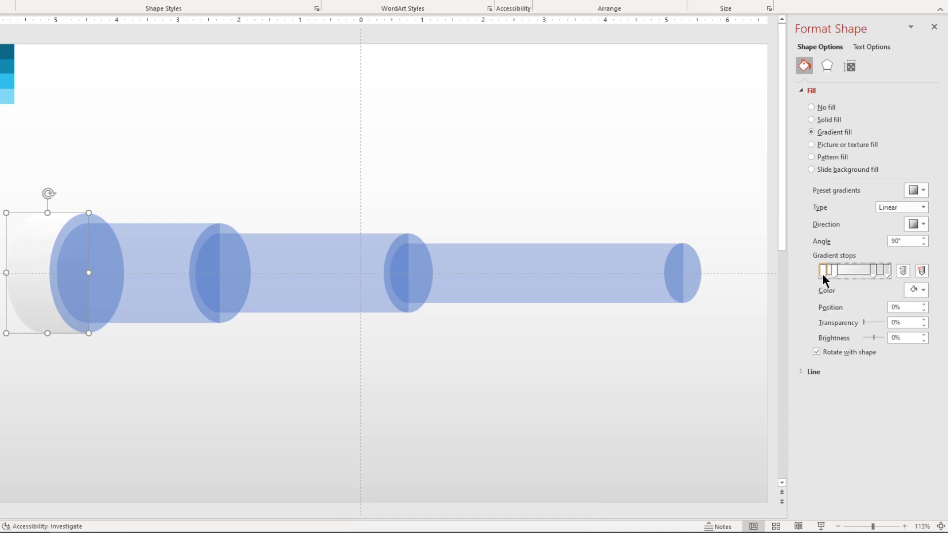
click(919, 296)
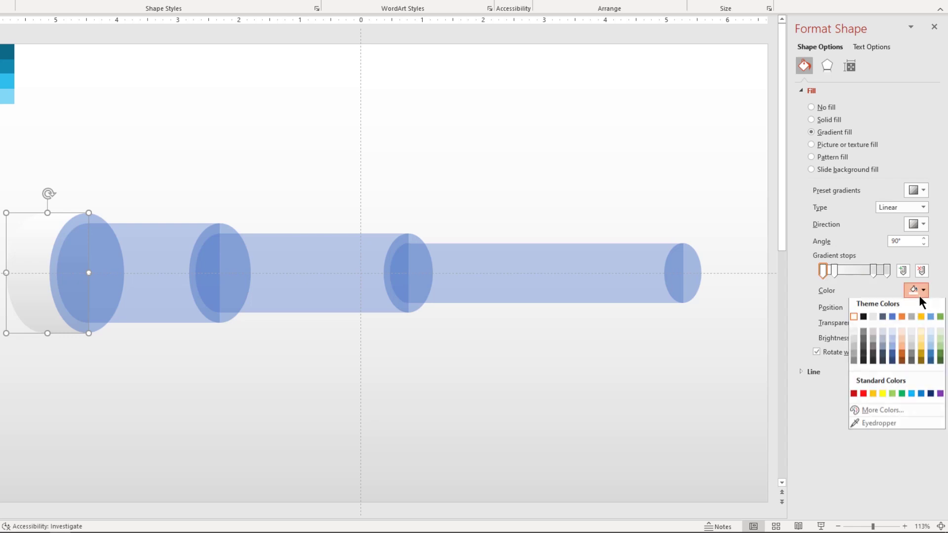
click(866, 425)
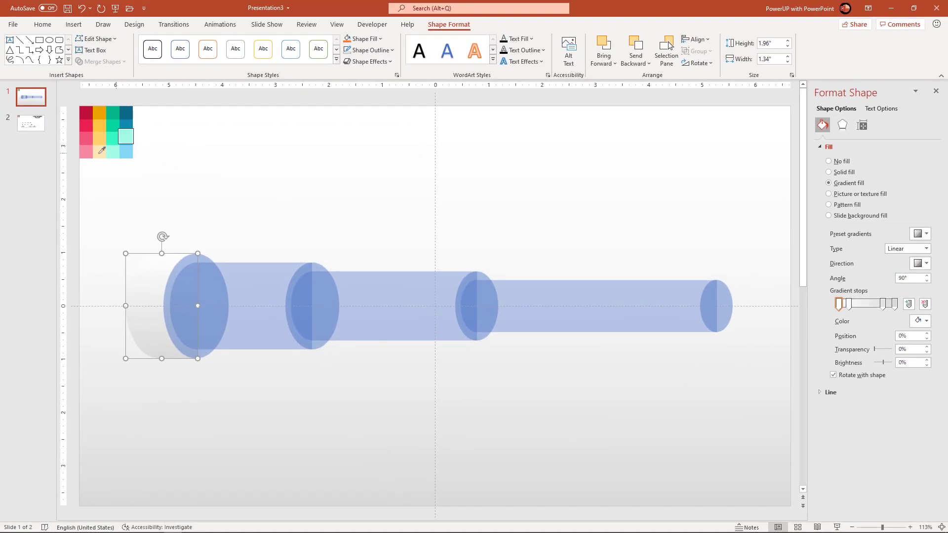
click(86, 138)
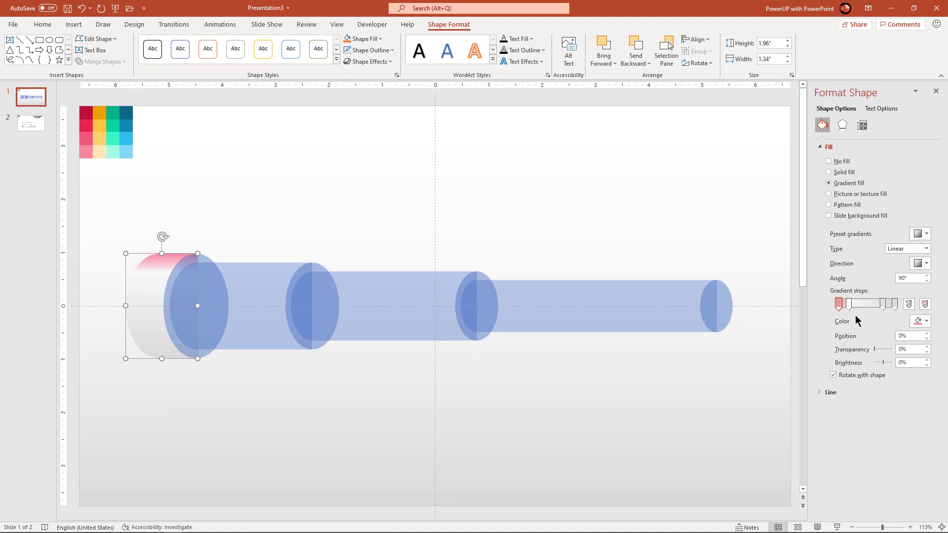
click(850, 307)
click(922, 321)
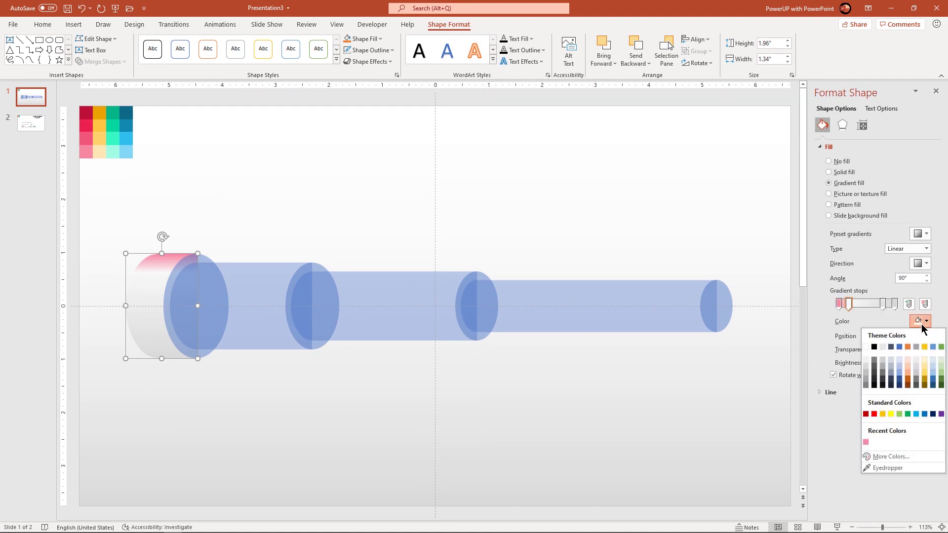
click(886, 467)
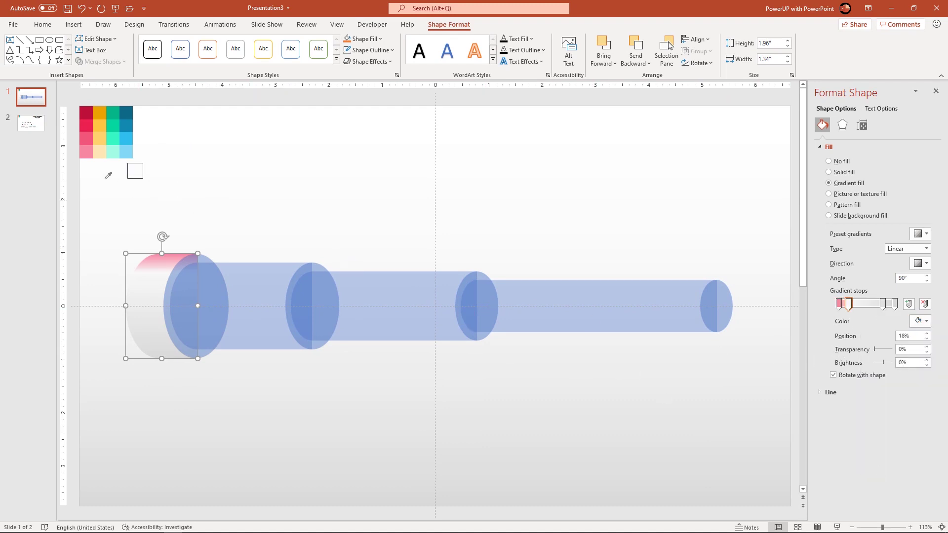
click(90, 138)
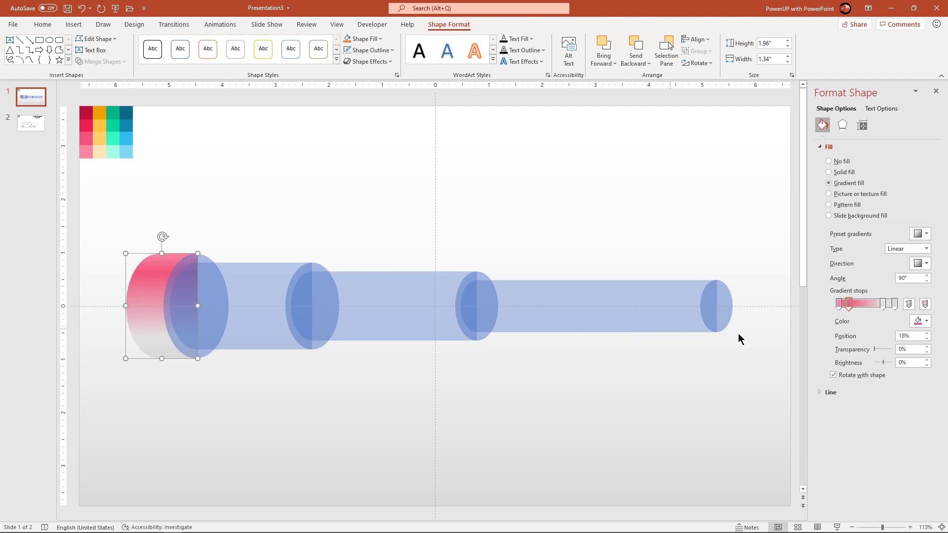
Step: Set the third stop to the deep pink swatch and the last stop to the recent light pink
click(882, 305)
click(921, 321)
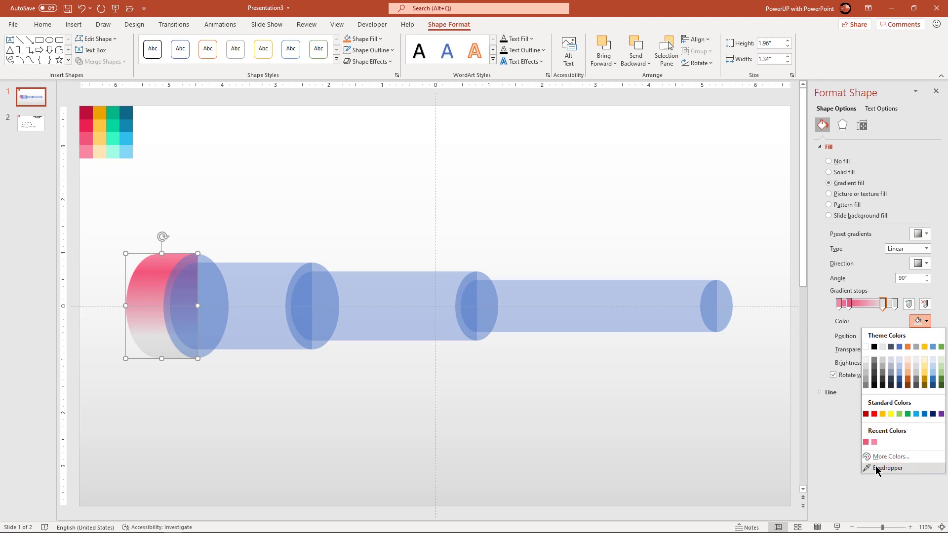
click(886, 467)
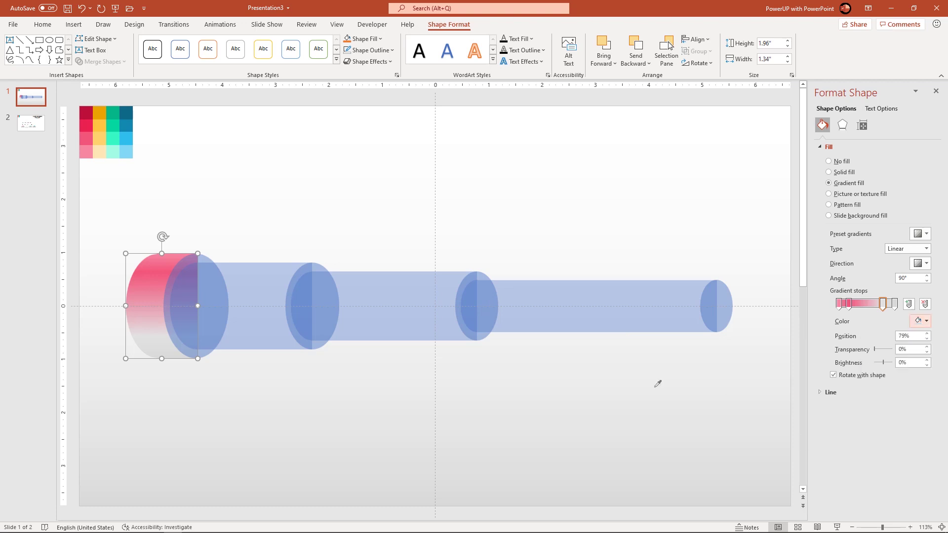
click(85, 125)
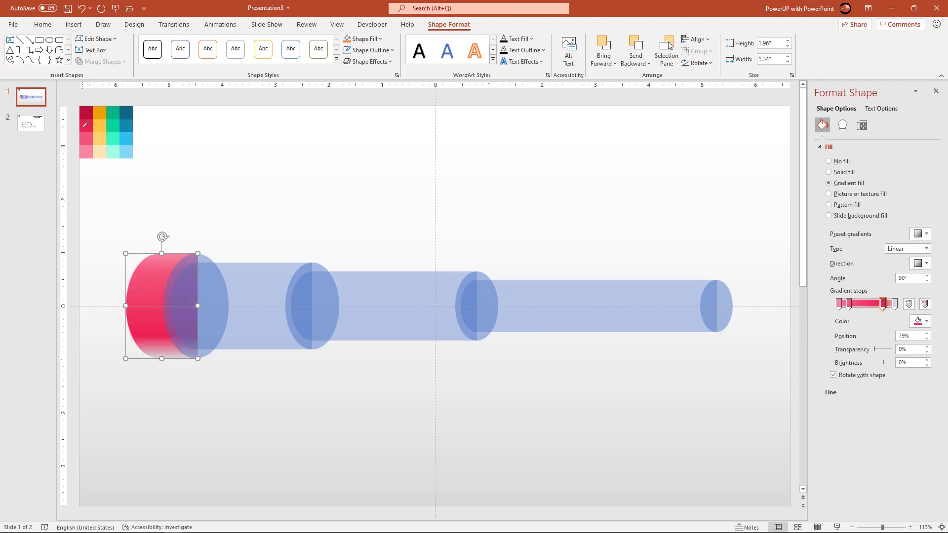
click(894, 304)
click(923, 324)
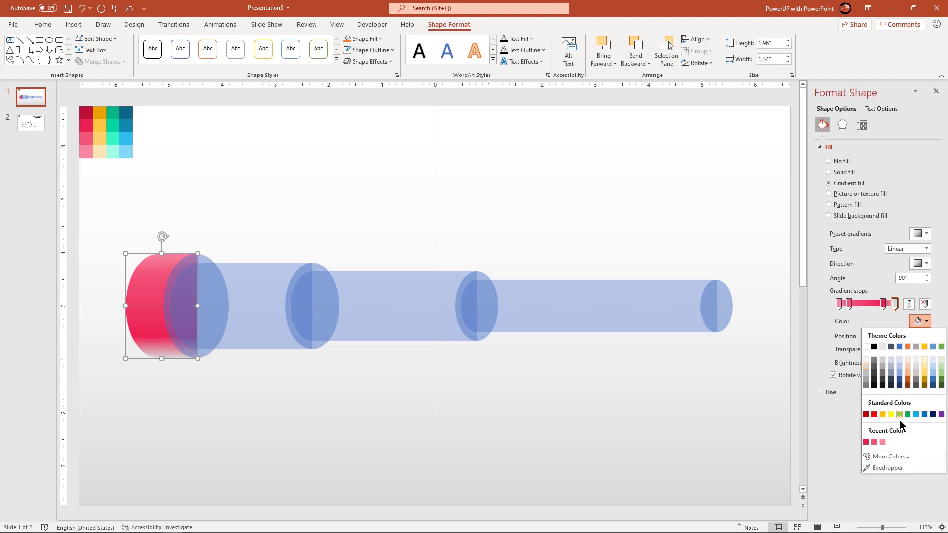
click(883, 442)
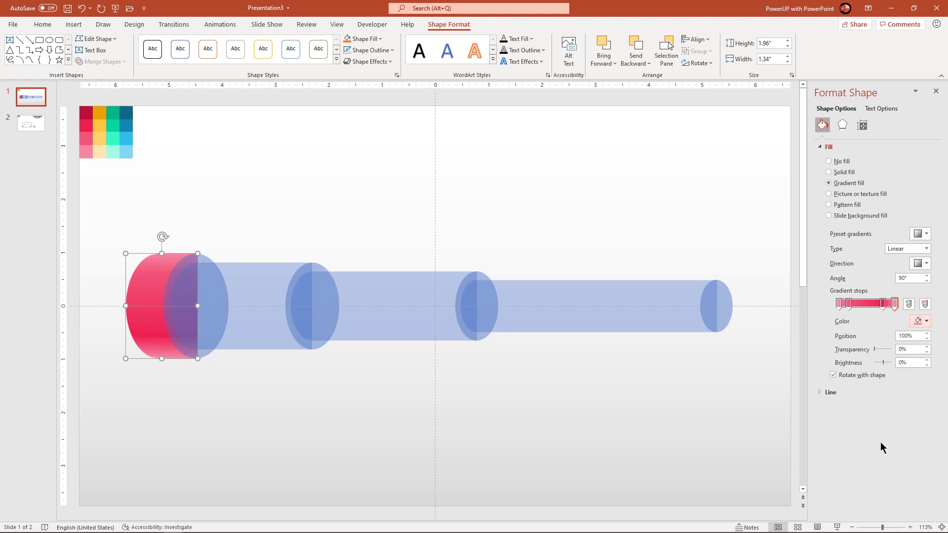
Step: Use Format Painter to copy the pink gradient from the first cylinder onto the other three
click(575, 438)
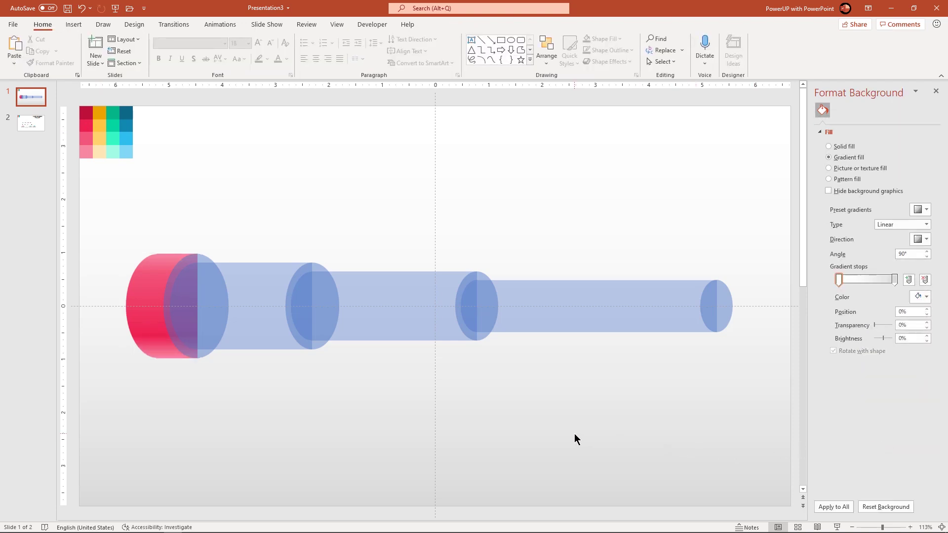
click(143, 327)
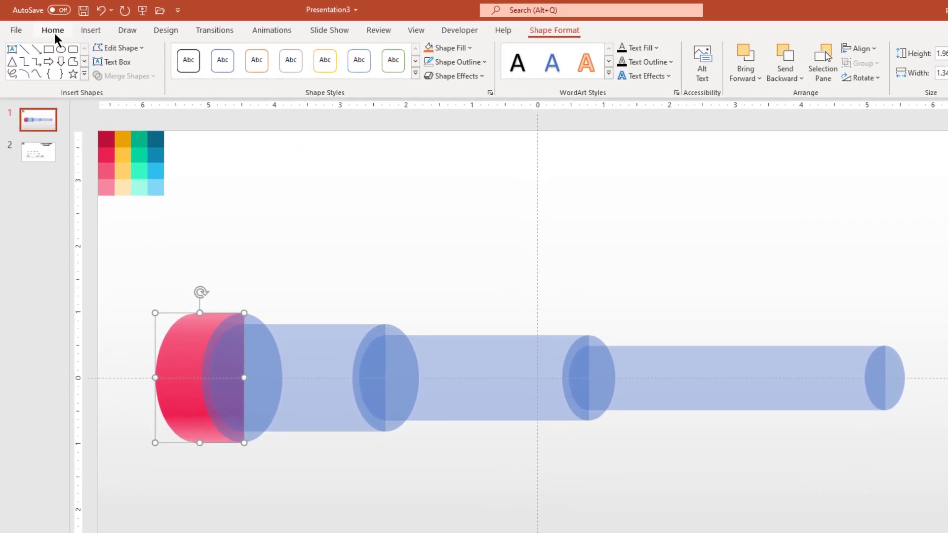
click(54, 33)
click(59, 77)
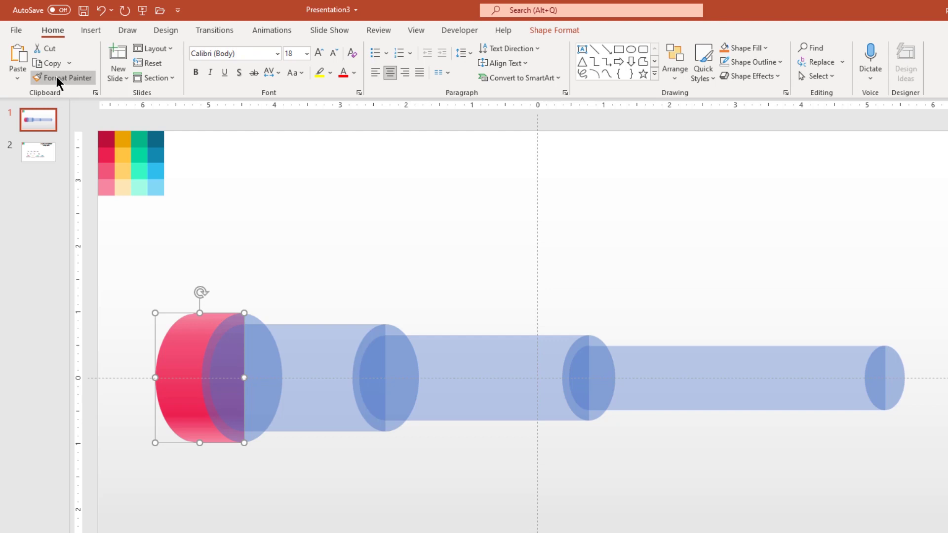
click(329, 395)
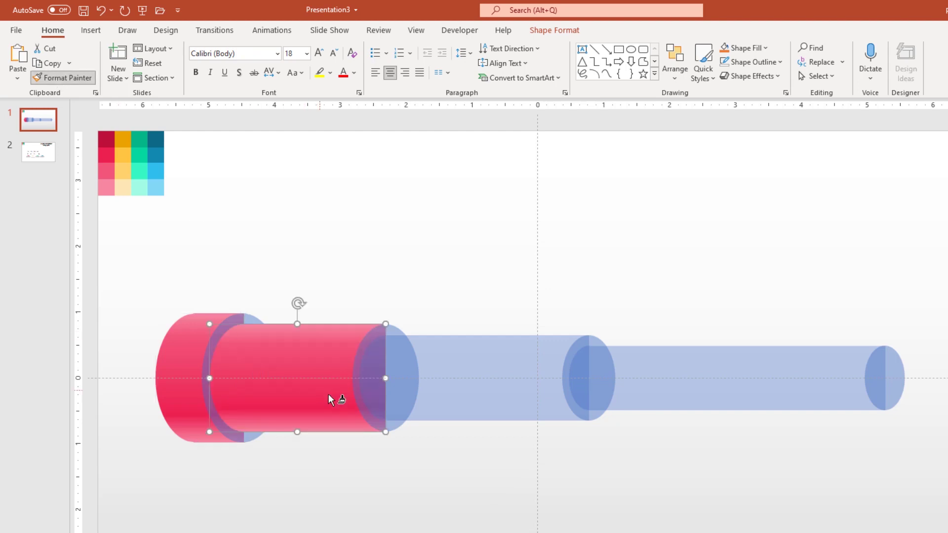
click(495, 390)
click(727, 387)
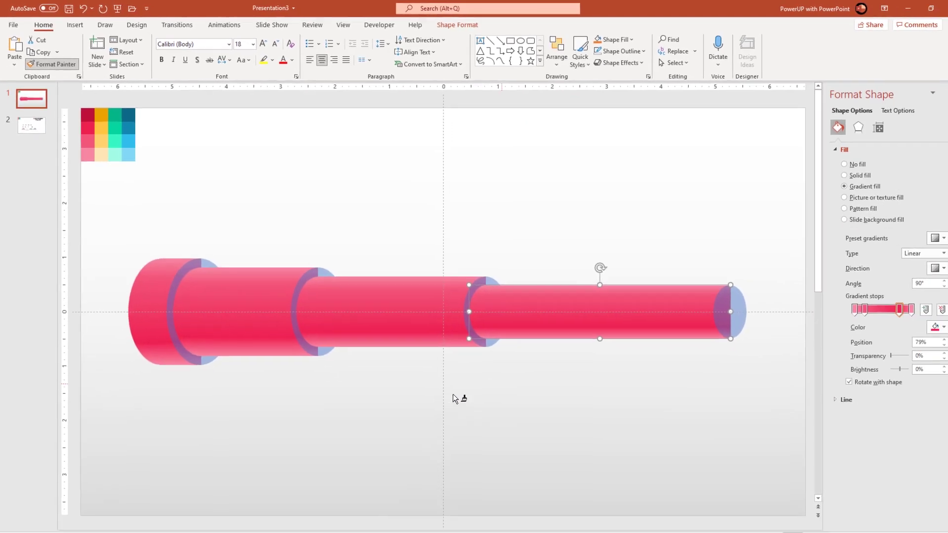
click(276, 393)
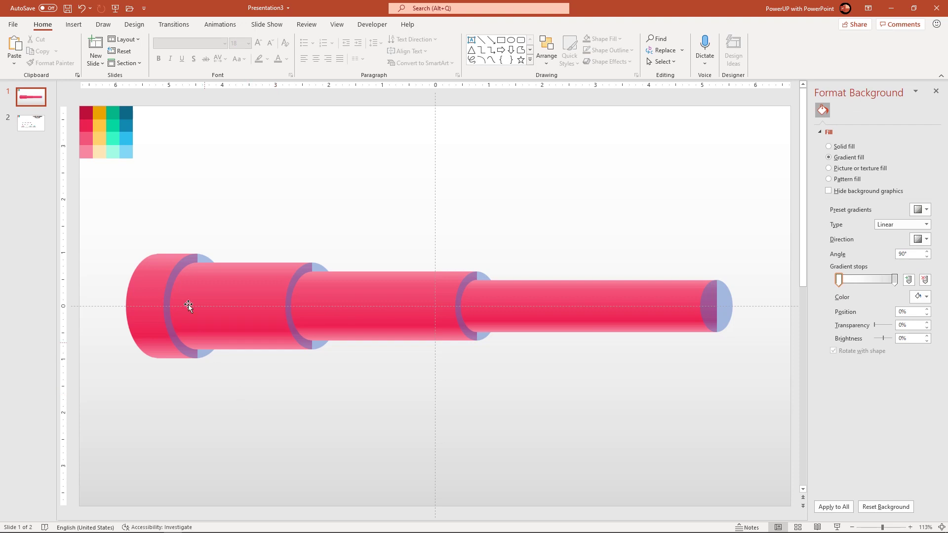
Step: Switch the ring to a gradient fill and eyedropper dark red into its right stop
click(190, 259)
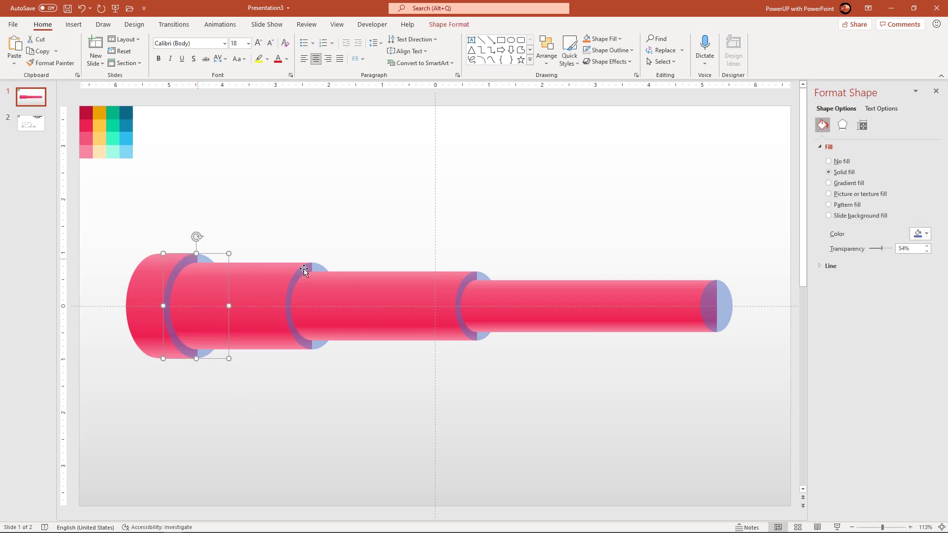
click(820, 130)
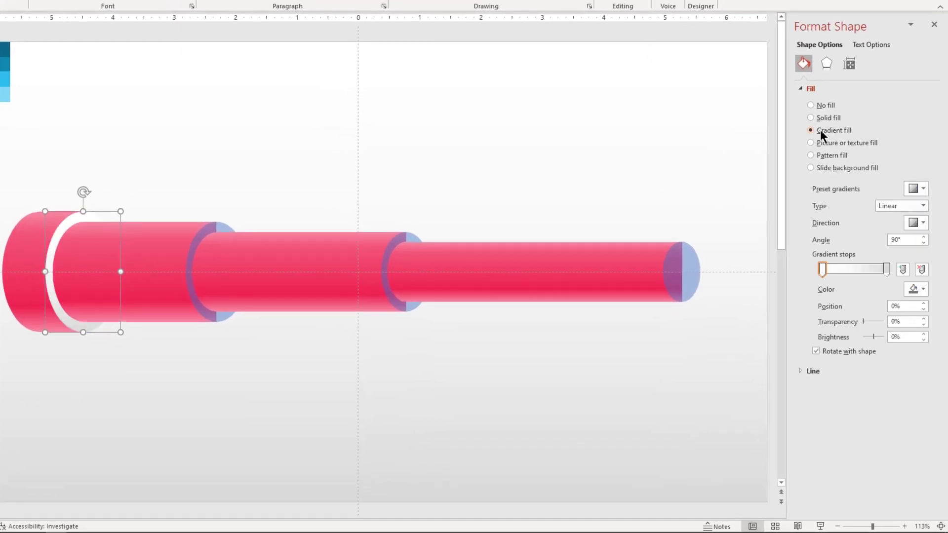
click(887, 268)
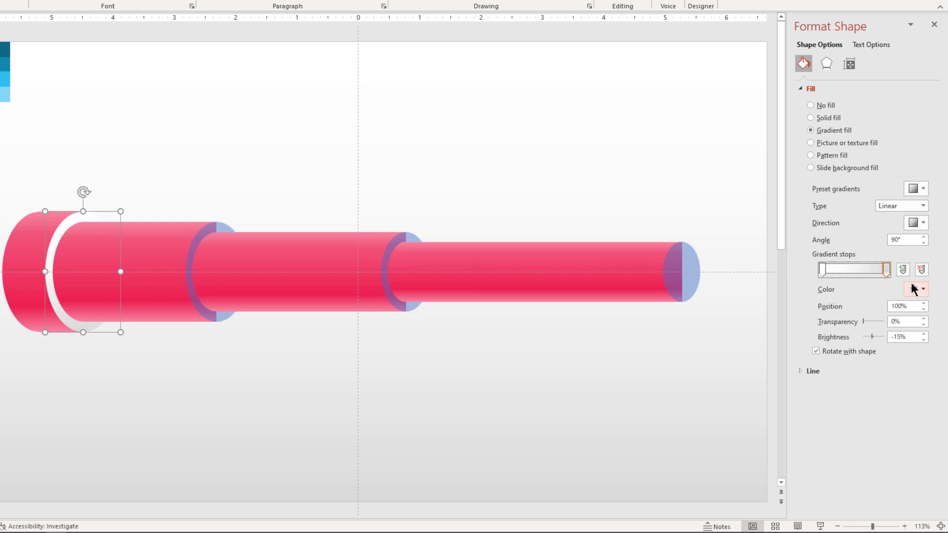
click(917, 288)
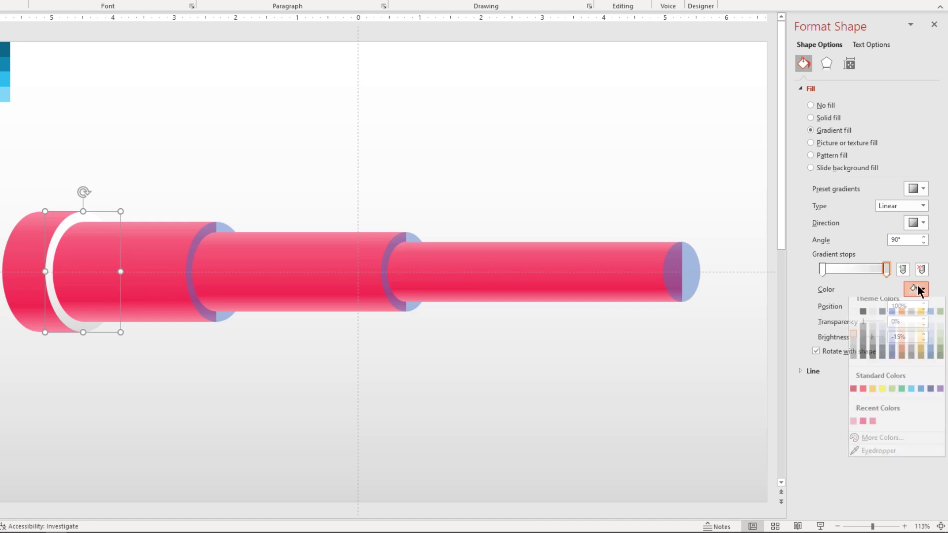
click(870, 457)
click(88, 111)
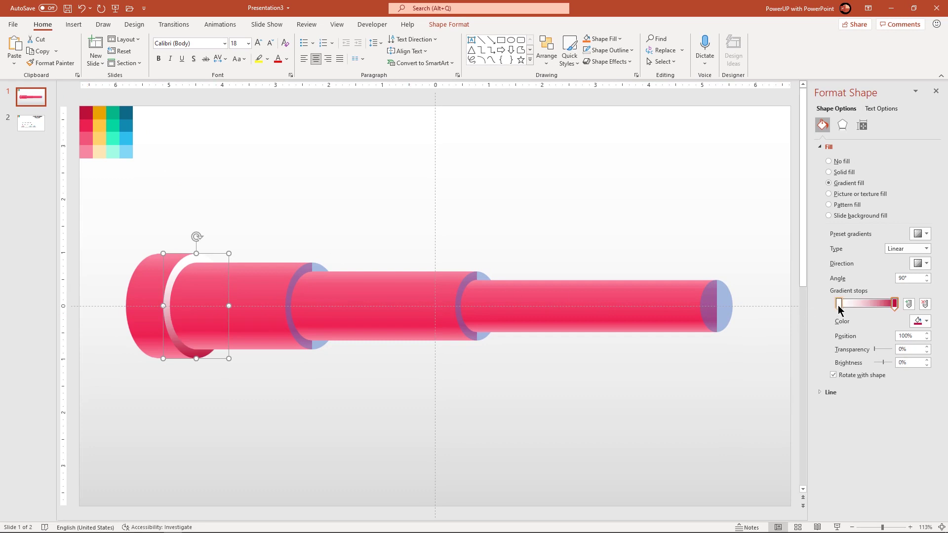
Step: Eyedropper red from the colour grid into the ring's first stop
click(839, 304)
click(918, 321)
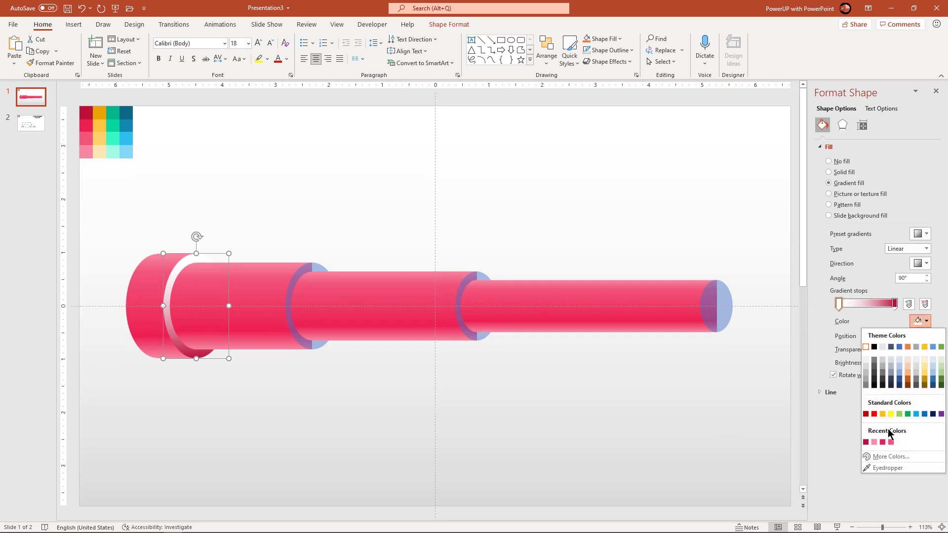
click(882, 469)
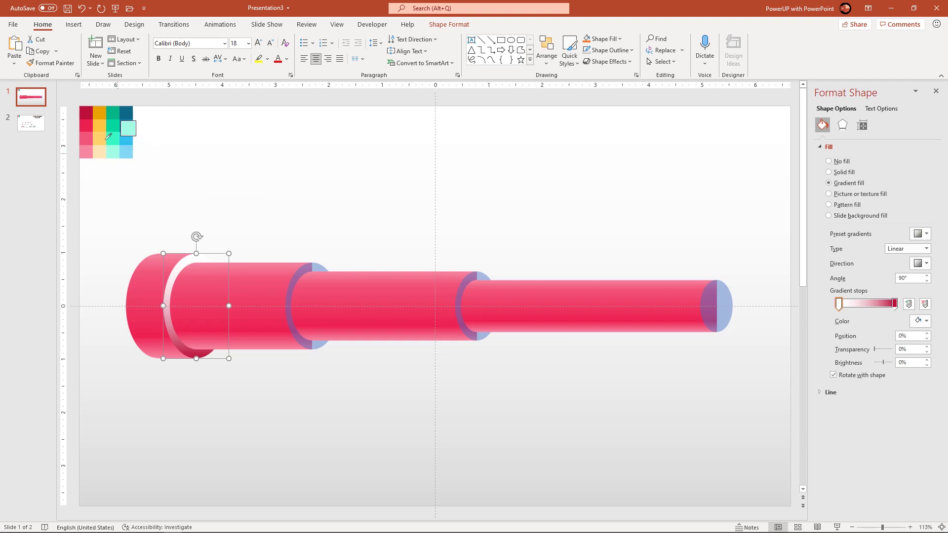
click(88, 123)
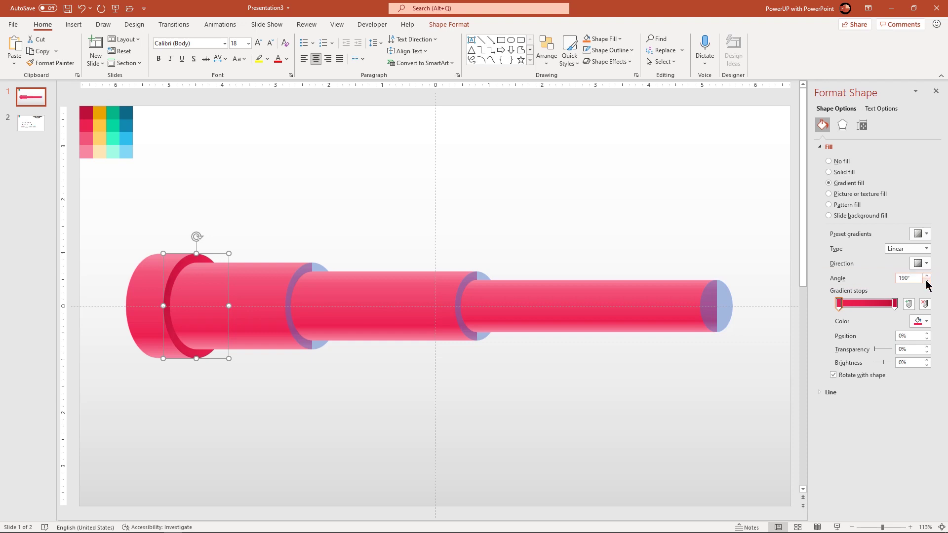
Step: Use Format Painter to copy the red ring's gradient onto the blue ring and the end cap
click(355, 392)
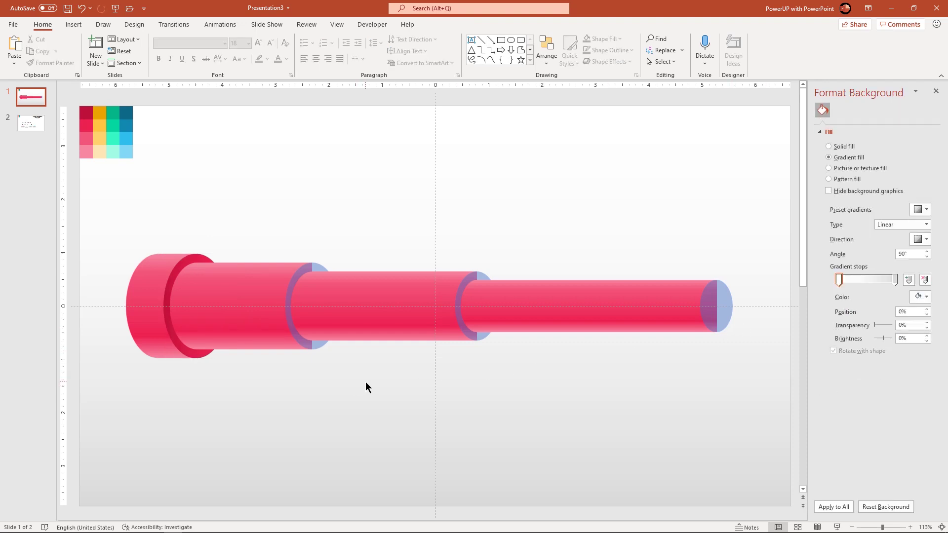
click(188, 261)
click(75, 84)
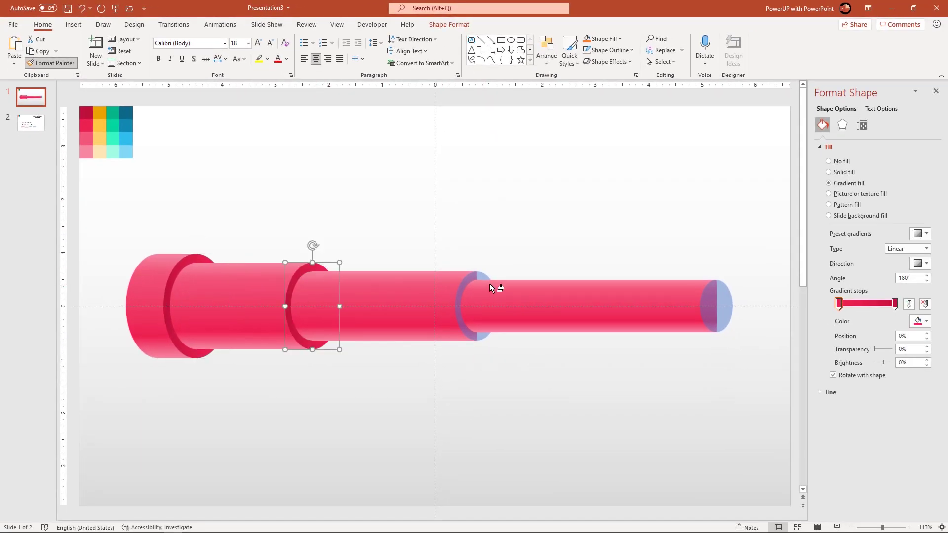
click(481, 275)
click(715, 296)
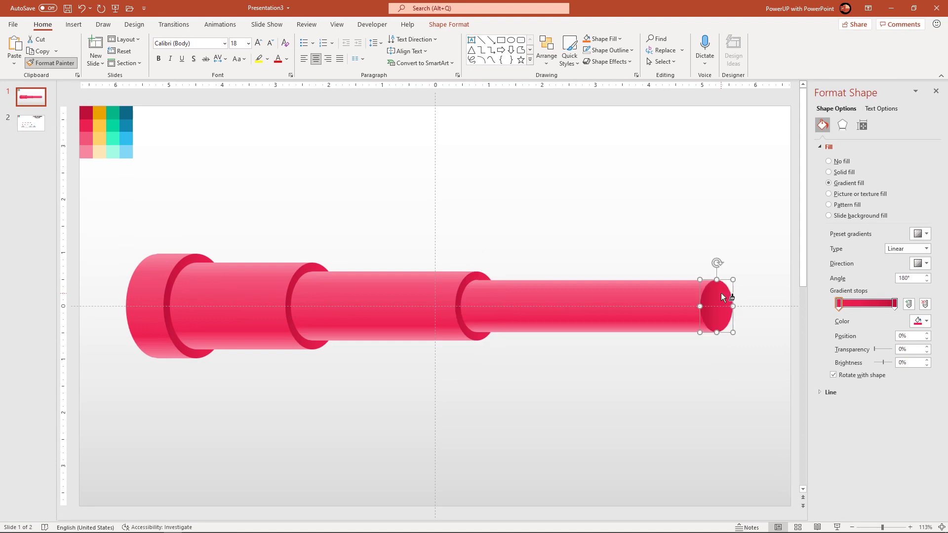
click(558, 380)
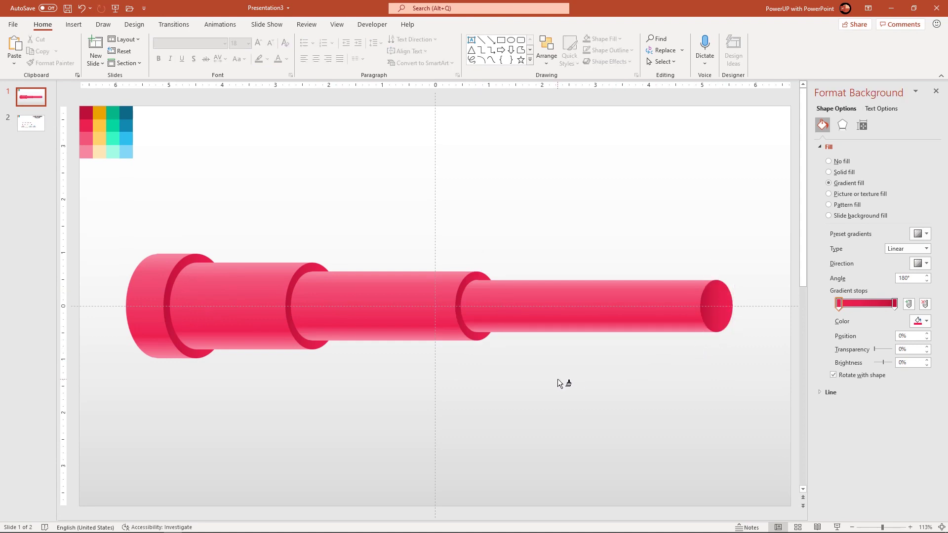
Step: Recolour the second section's first and last gradient stops to light peach from the swatch grid
click(248, 308)
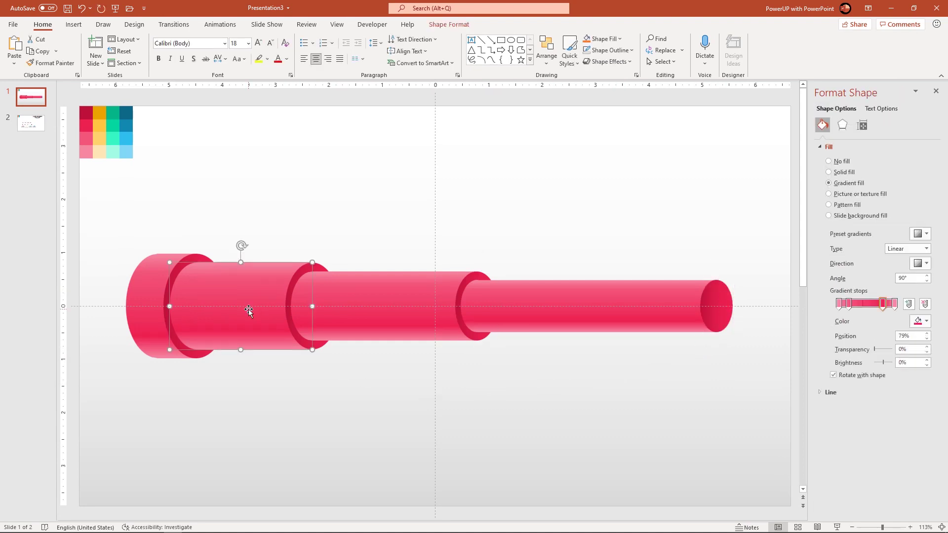
click(839, 305)
click(921, 321)
click(878, 468)
click(102, 150)
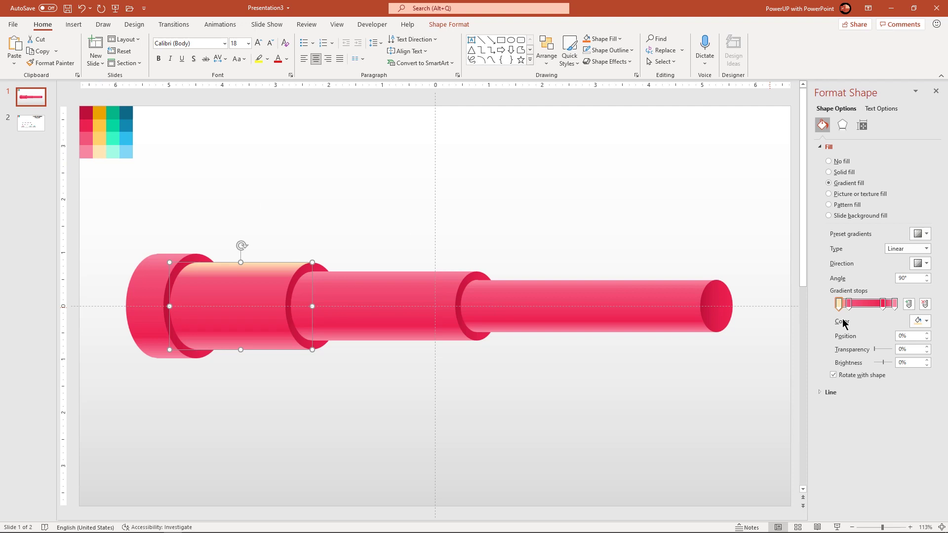
click(896, 304)
click(926, 321)
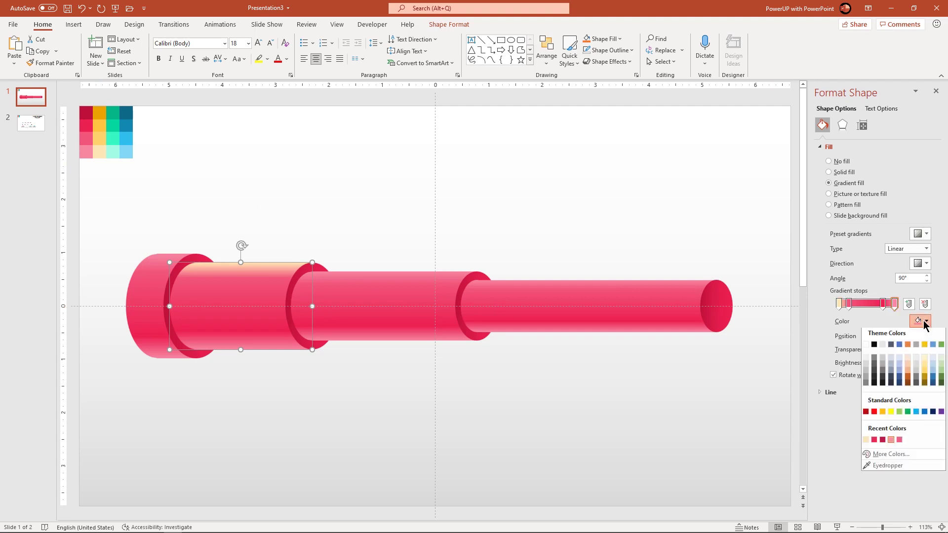
click(866, 442)
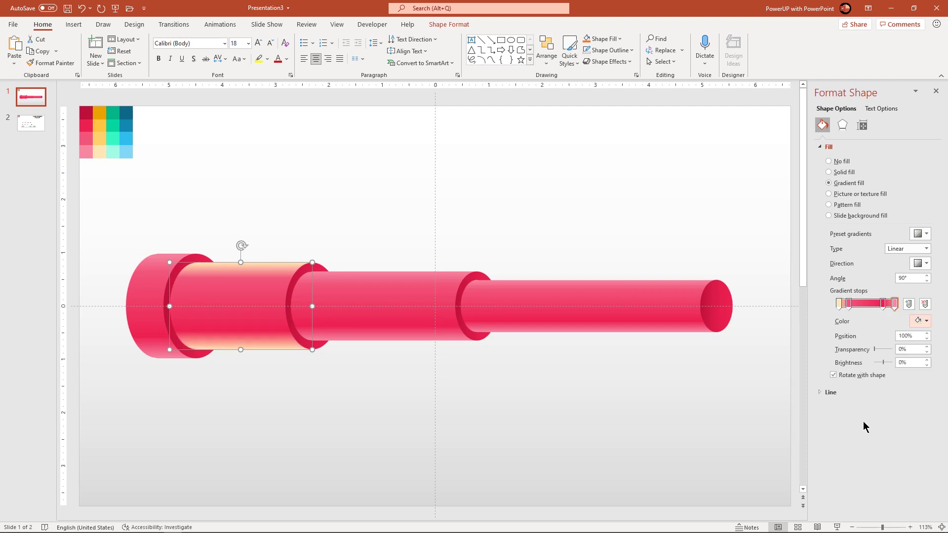
Step: Set its second stop to light orange and its fourth stop to orange, completing the yellow gradient
click(849, 305)
click(926, 320)
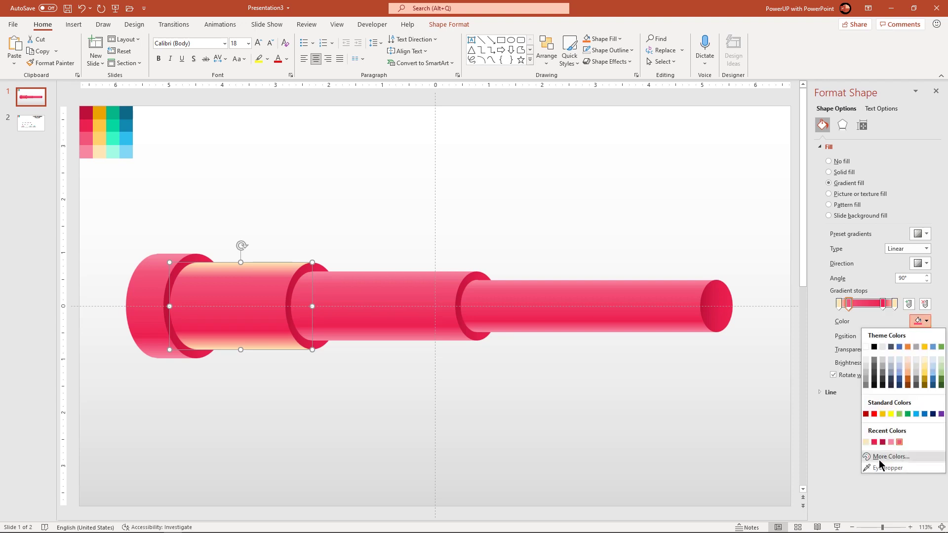
click(874, 470)
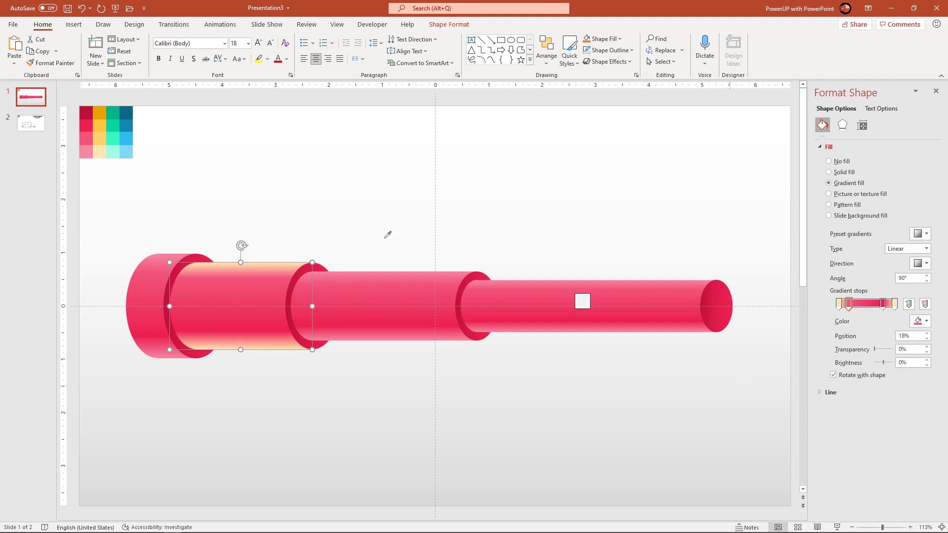
click(102, 136)
click(884, 304)
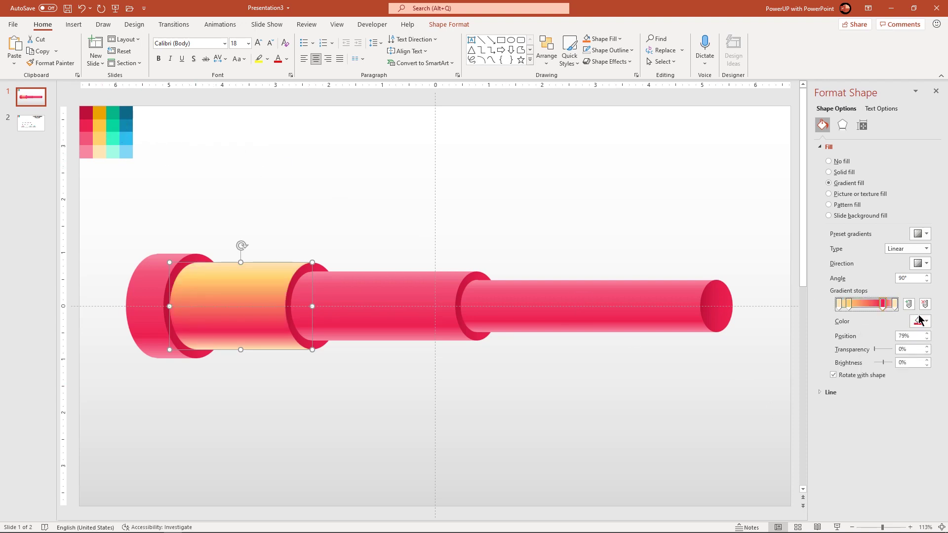
click(926, 321)
click(880, 470)
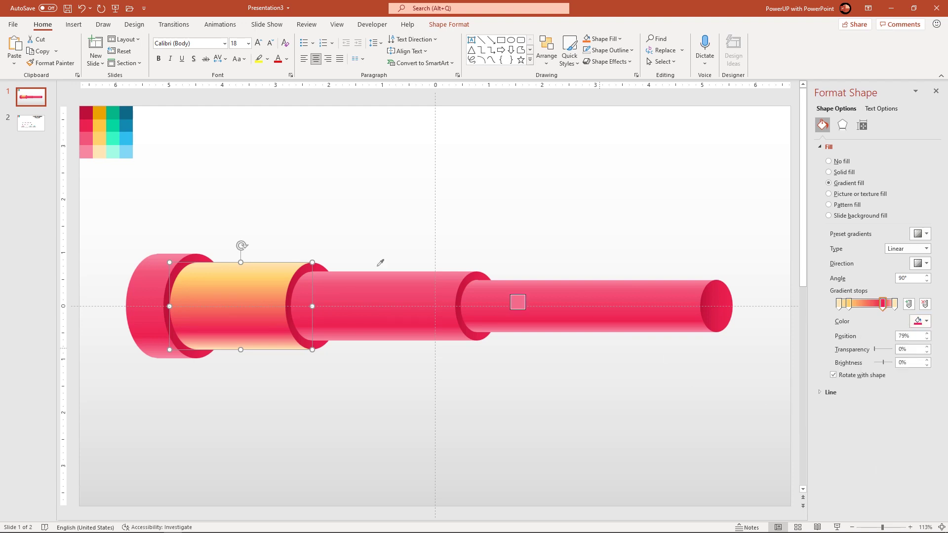
click(102, 122)
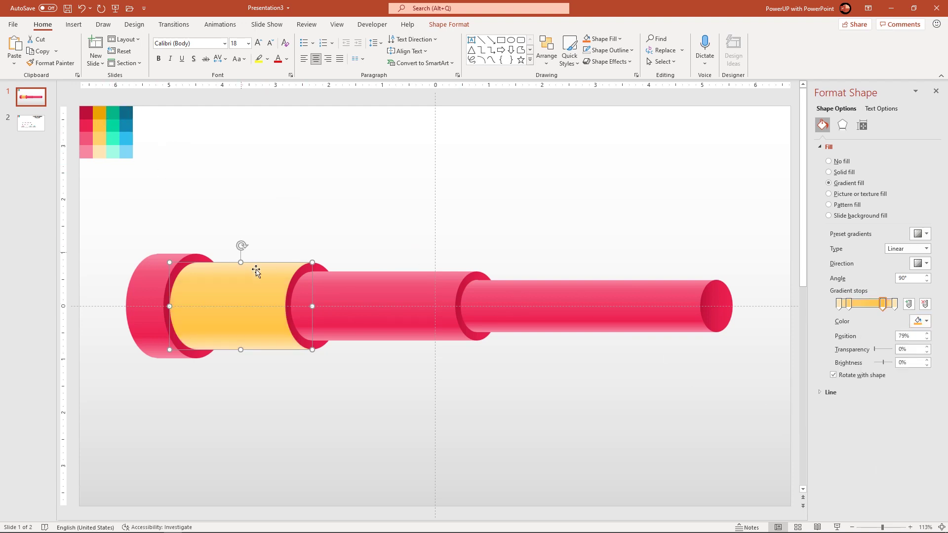
Step: Sample orange from the swatch grid for both gradient stops of the ring after the yellow section
click(302, 271)
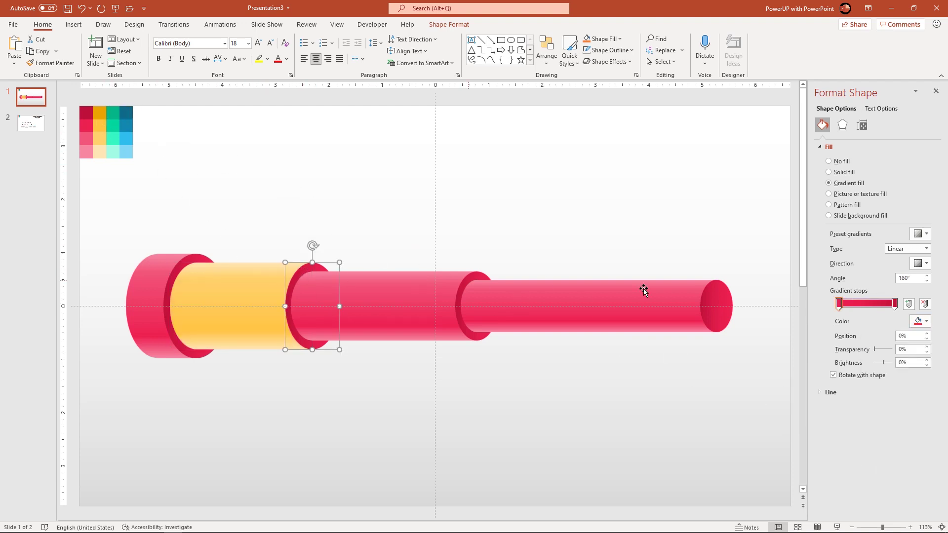
click(894, 304)
click(920, 321)
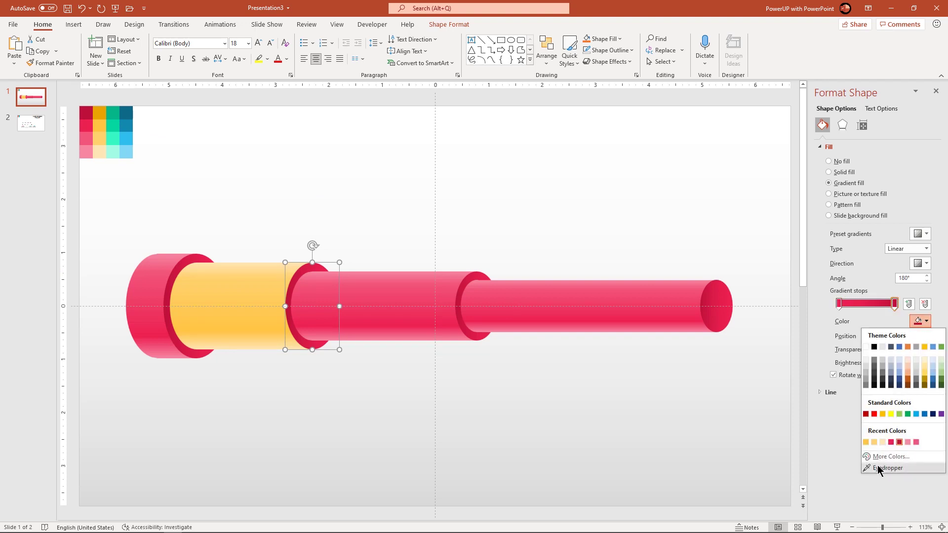
click(880, 469)
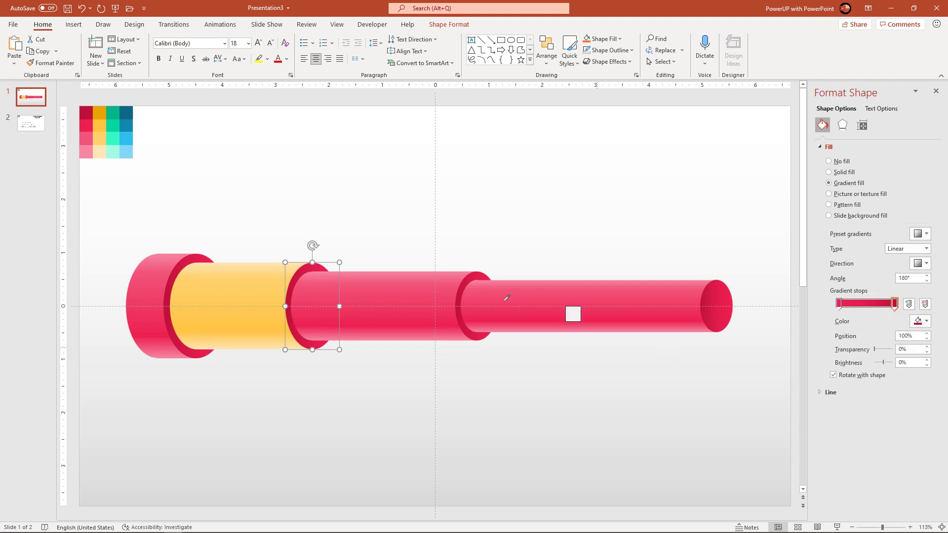
click(105, 113)
click(840, 305)
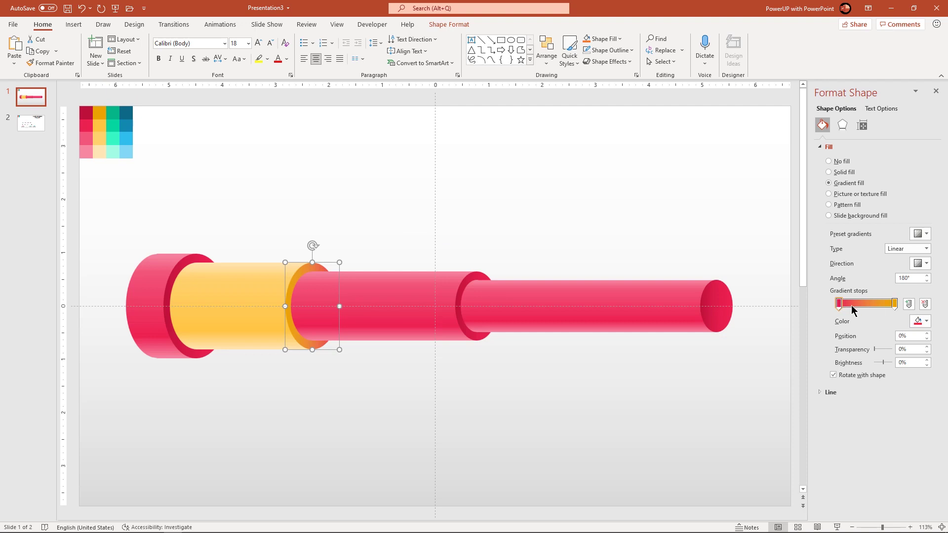
click(920, 321)
click(887, 468)
click(102, 117)
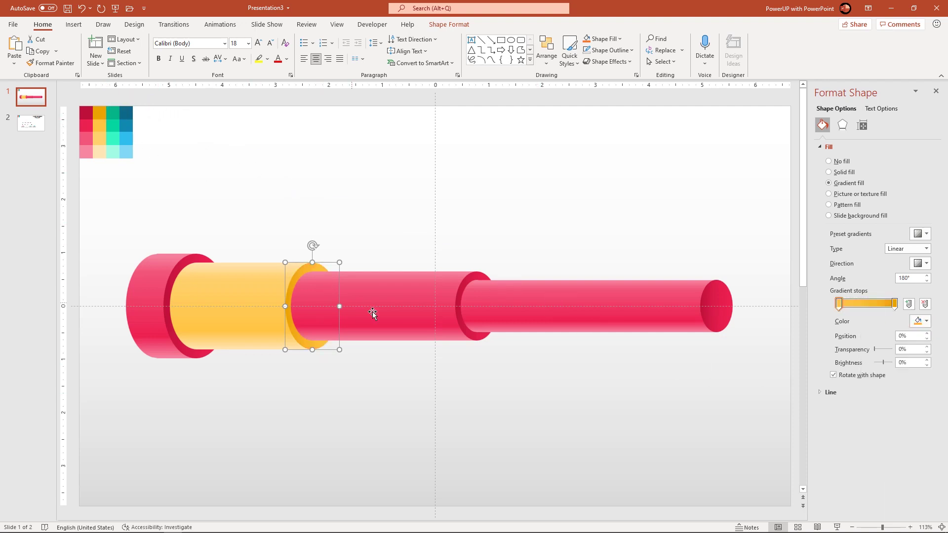
click(393, 317)
Step: Set the middle section's first and last gradient stops to light mint from the swatch grid
click(838, 304)
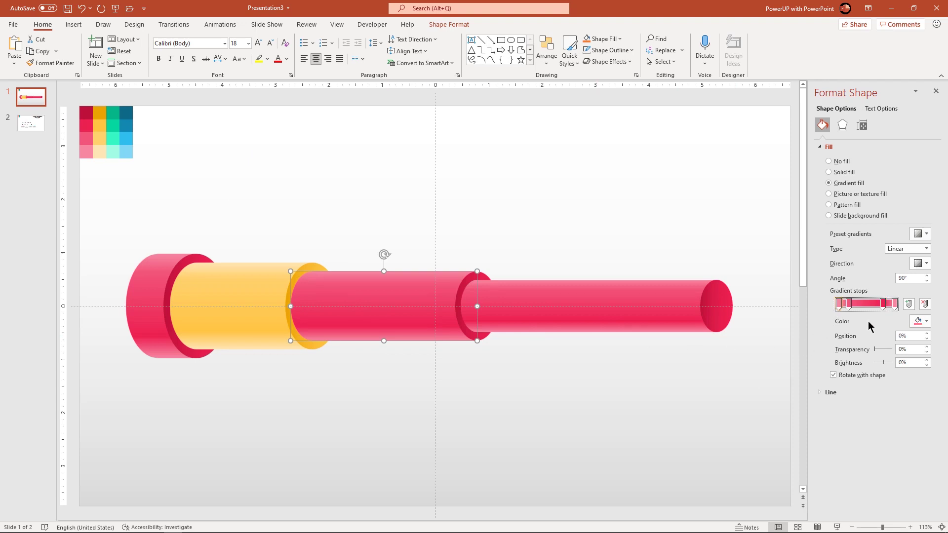
click(919, 321)
click(881, 471)
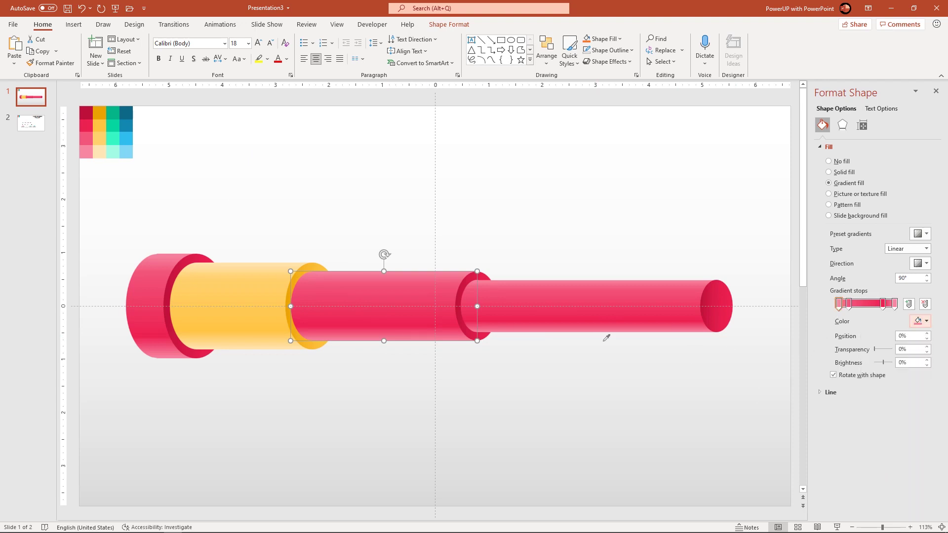
click(116, 150)
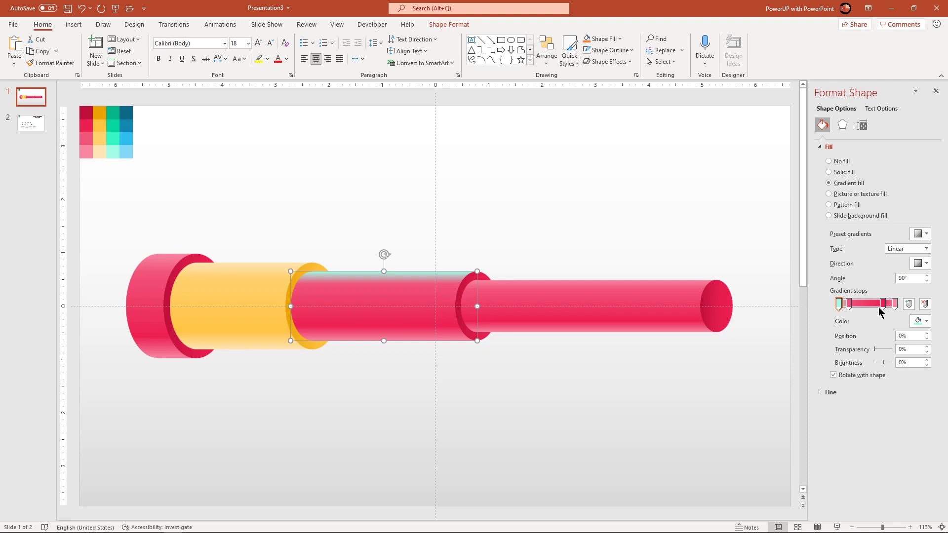
click(894, 304)
click(921, 321)
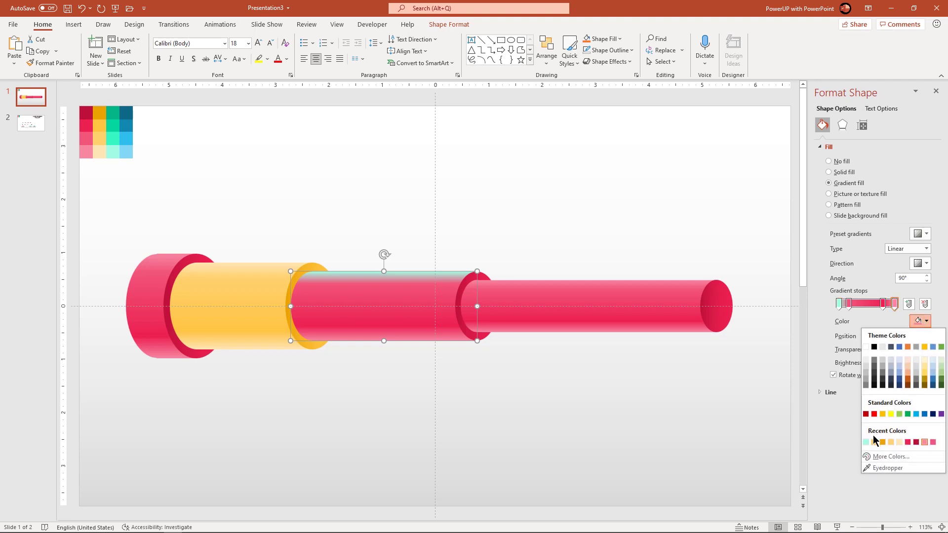
click(866, 442)
Step: Recolour its second and centre stops with deeper mint swatches to finish the teal gradient
click(849, 303)
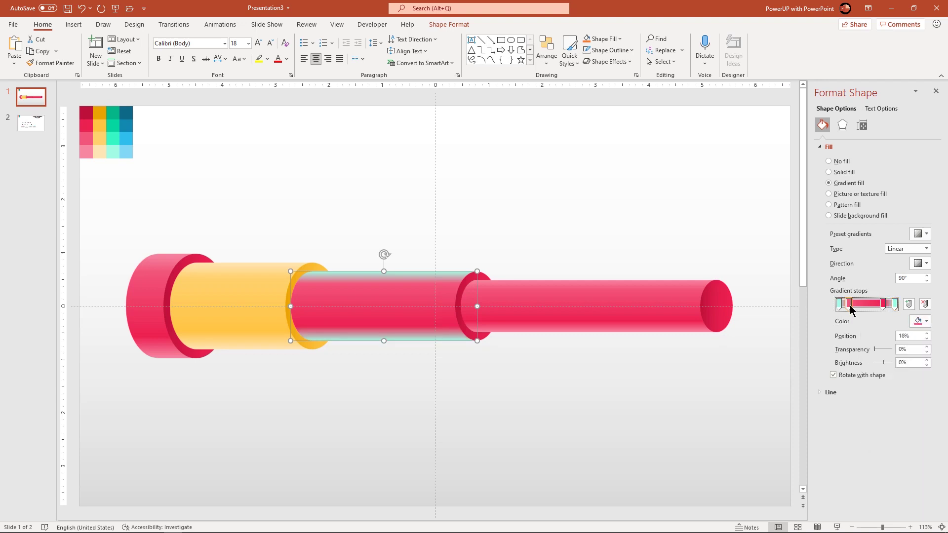
click(922, 321)
click(875, 468)
click(117, 136)
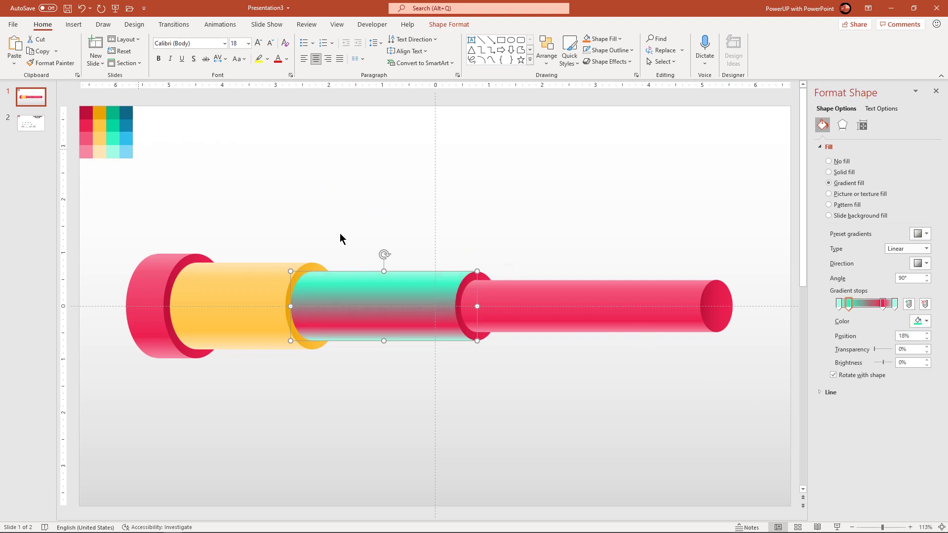
click(883, 304)
click(921, 320)
click(884, 468)
click(117, 126)
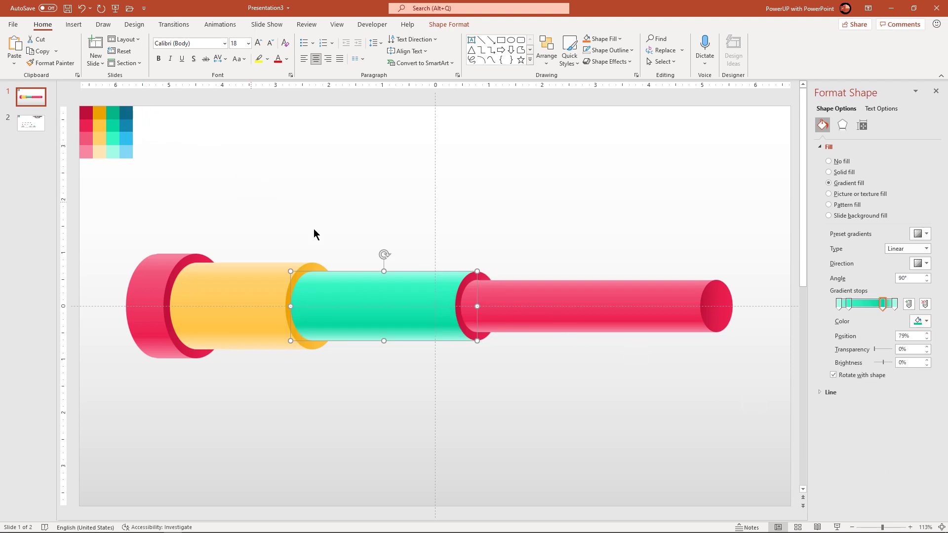
Step: Give the join ring both gradient stops the teal swatch colour, right by Eyedropper and left from Recent Colors
click(485, 277)
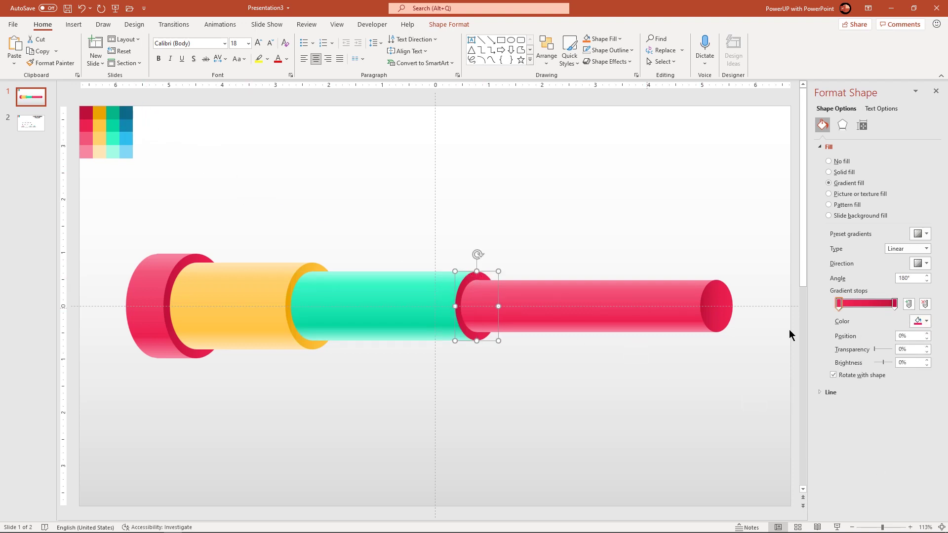
click(894, 304)
click(926, 321)
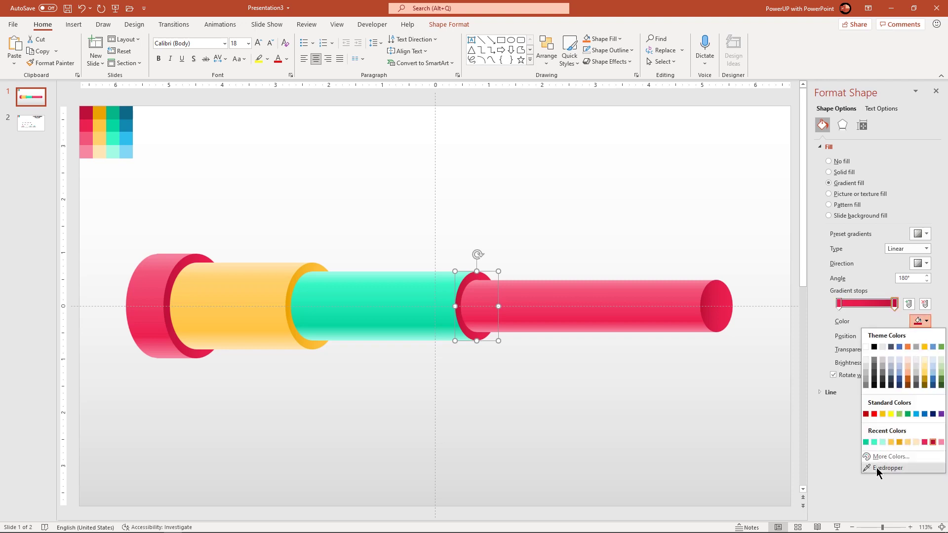
click(879, 469)
click(118, 111)
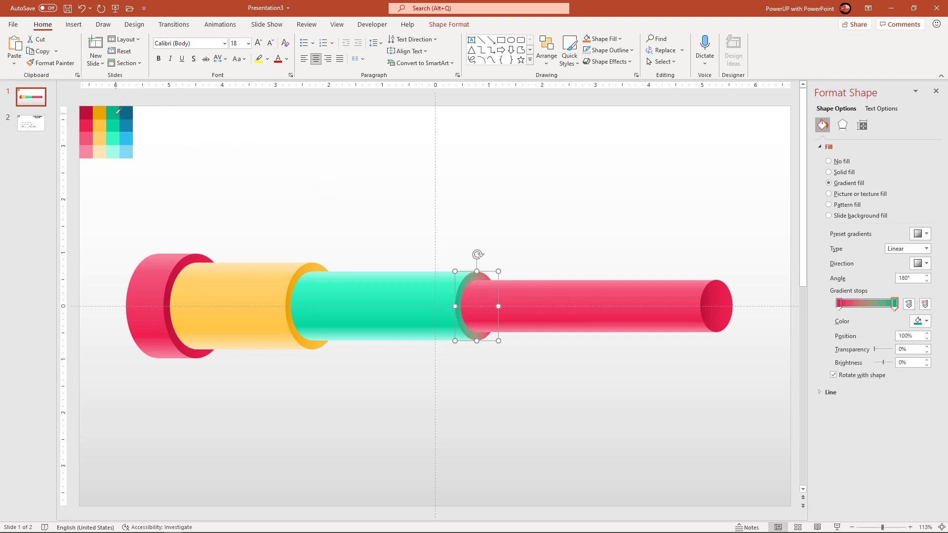
click(840, 305)
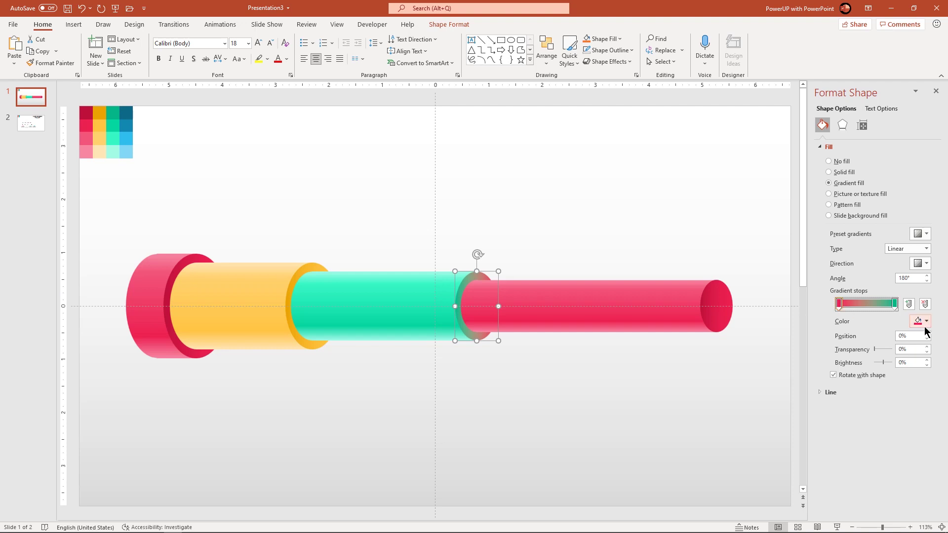
click(926, 322)
click(875, 442)
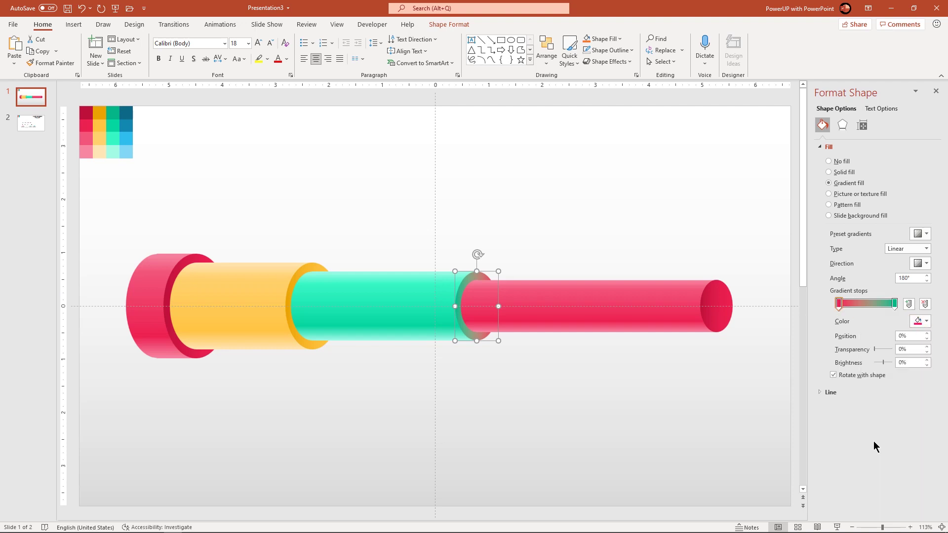
Step: Set the right cylinder's two end gradient stops to light blue from the swatch grid
click(614, 308)
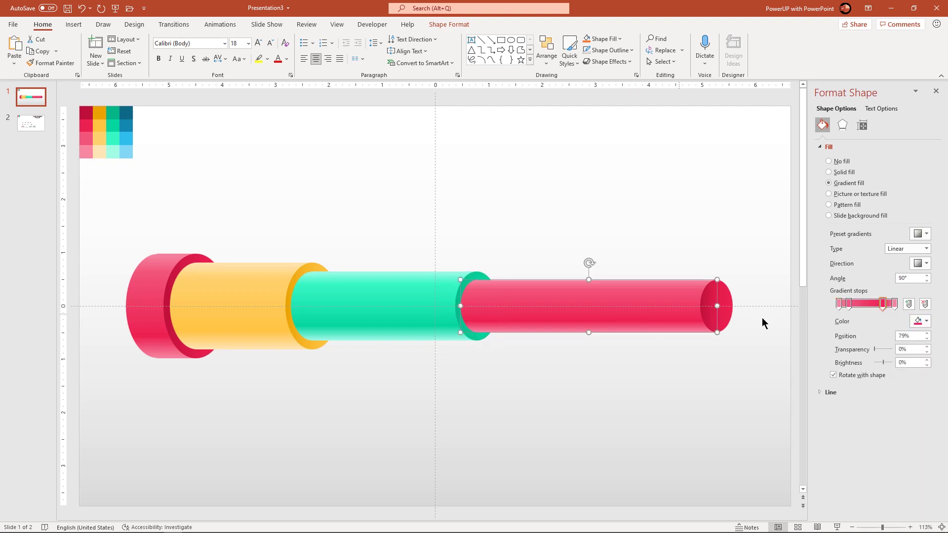
click(838, 306)
click(926, 322)
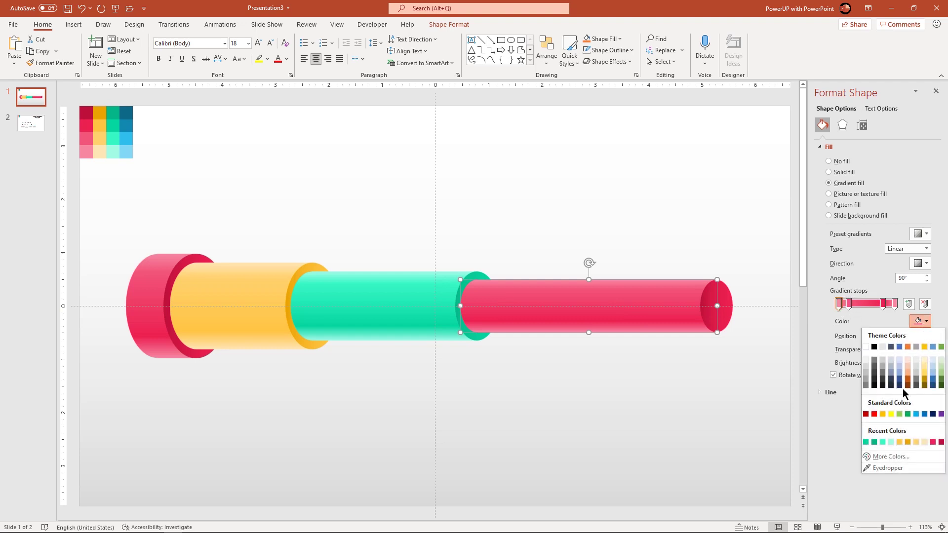
click(876, 470)
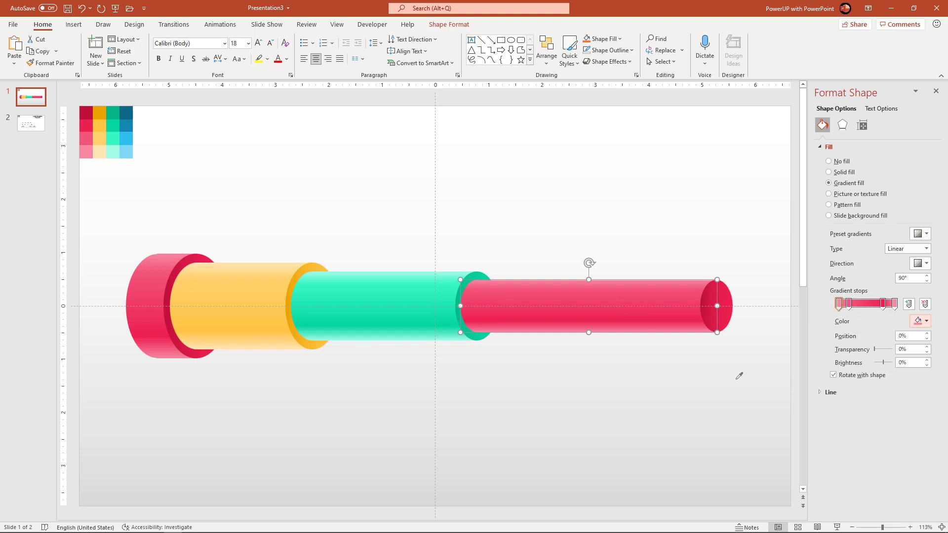
click(129, 152)
click(895, 304)
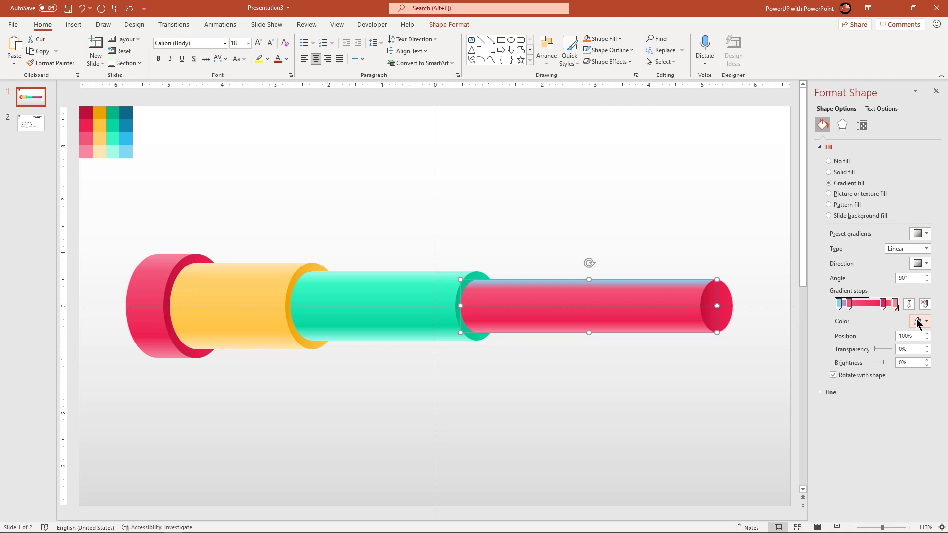
click(923, 322)
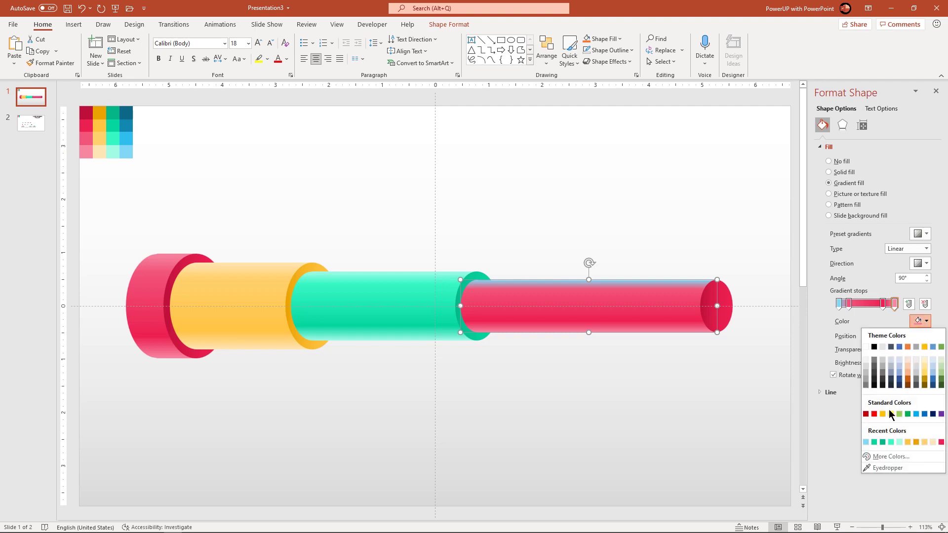
click(866, 443)
Step: Recolour its second and red stops with the mid and darker blue swatches to complete the blue gradient
click(852, 308)
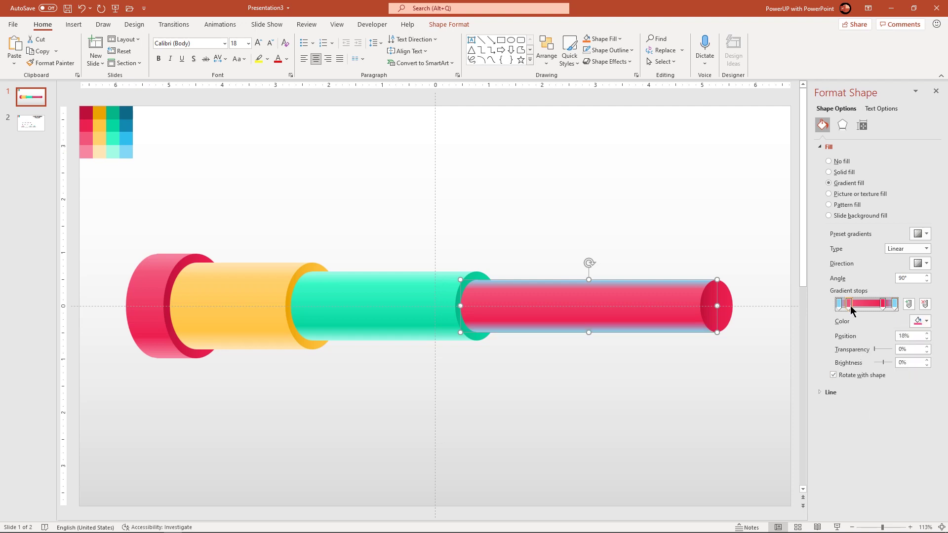
click(923, 322)
click(875, 469)
click(132, 139)
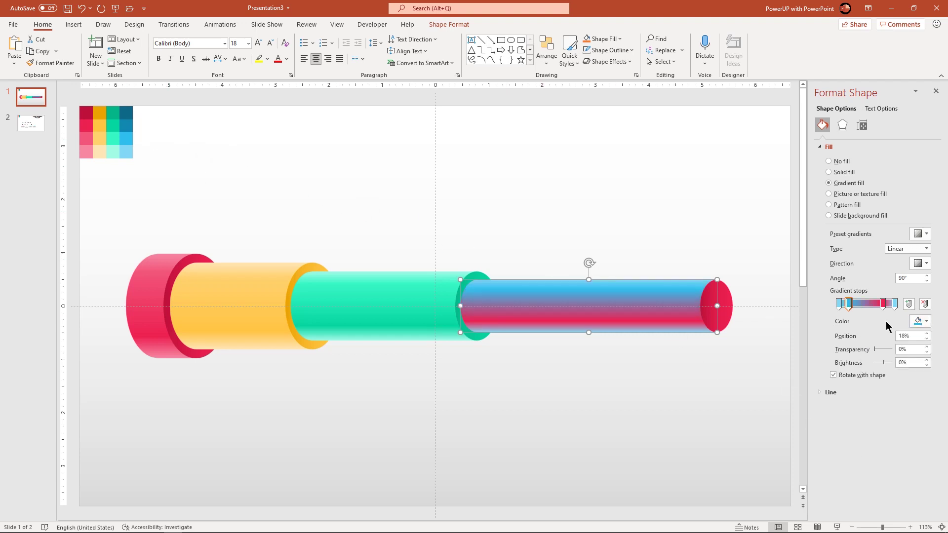
click(885, 305)
click(922, 321)
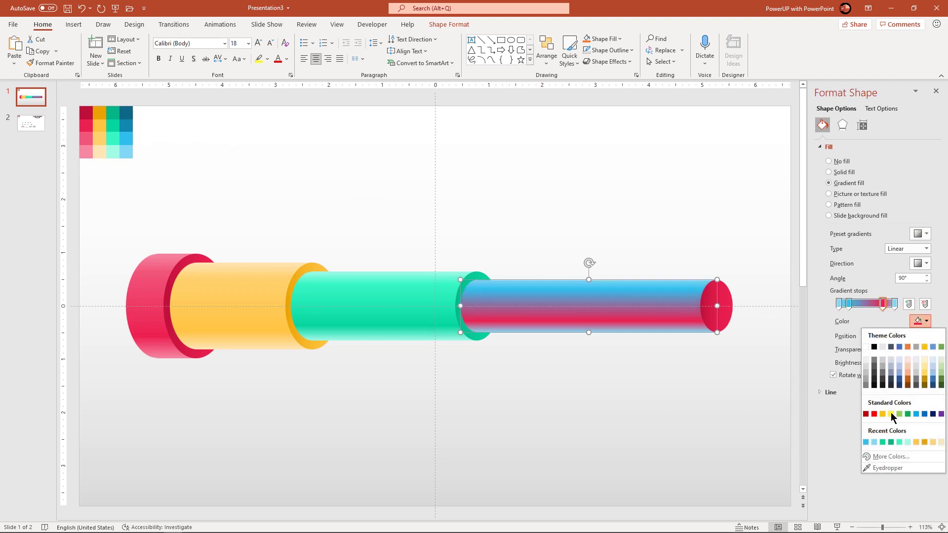
click(878, 469)
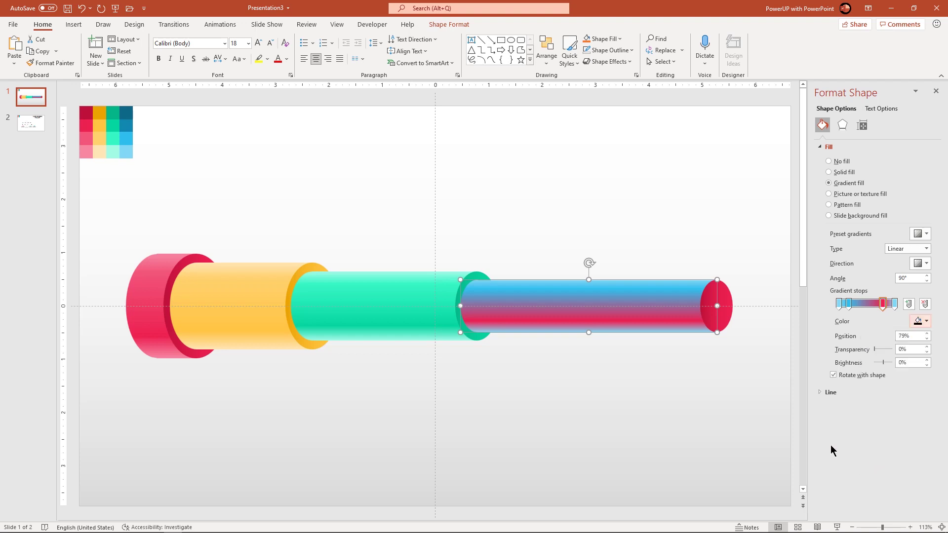
click(132, 122)
Step: Make both gradient stops of the blue cylinder's end cap dark blue, then deselect it
click(709, 308)
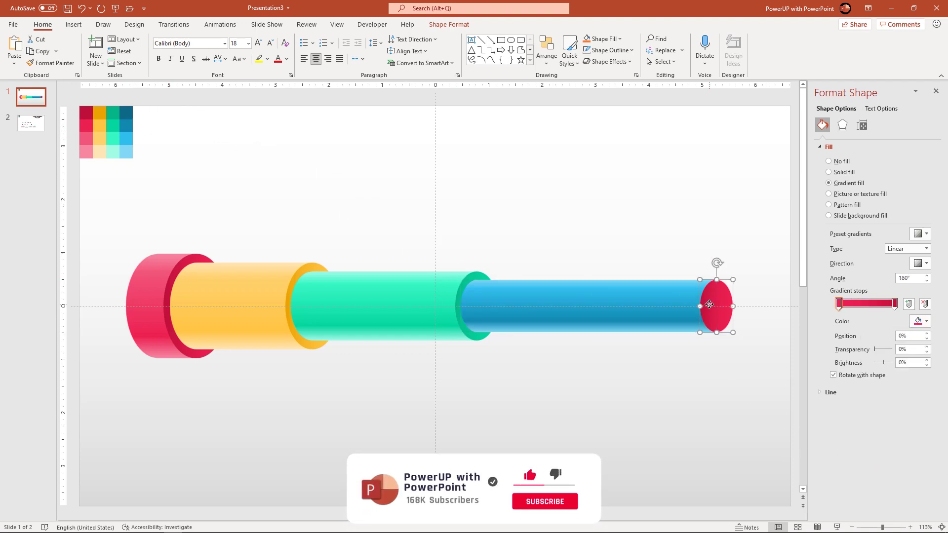
click(895, 304)
click(922, 323)
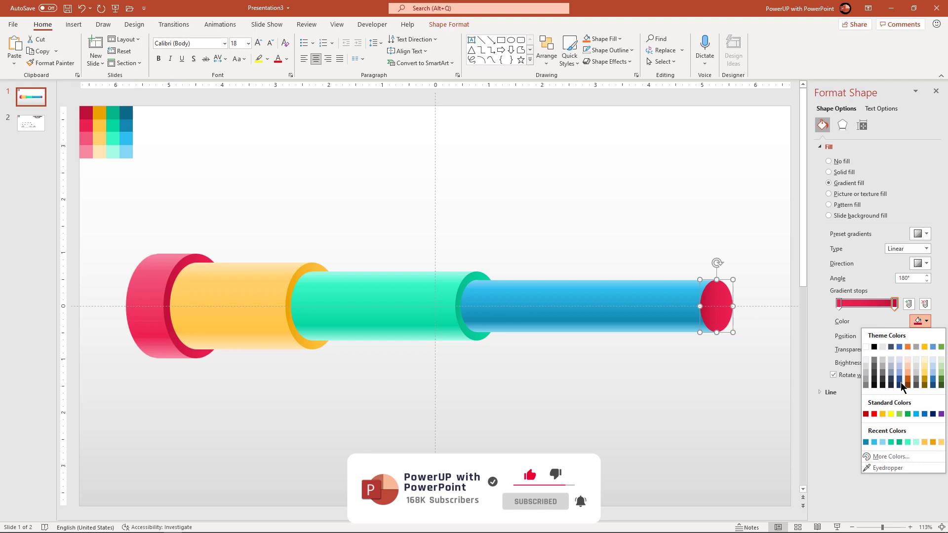
click(885, 470)
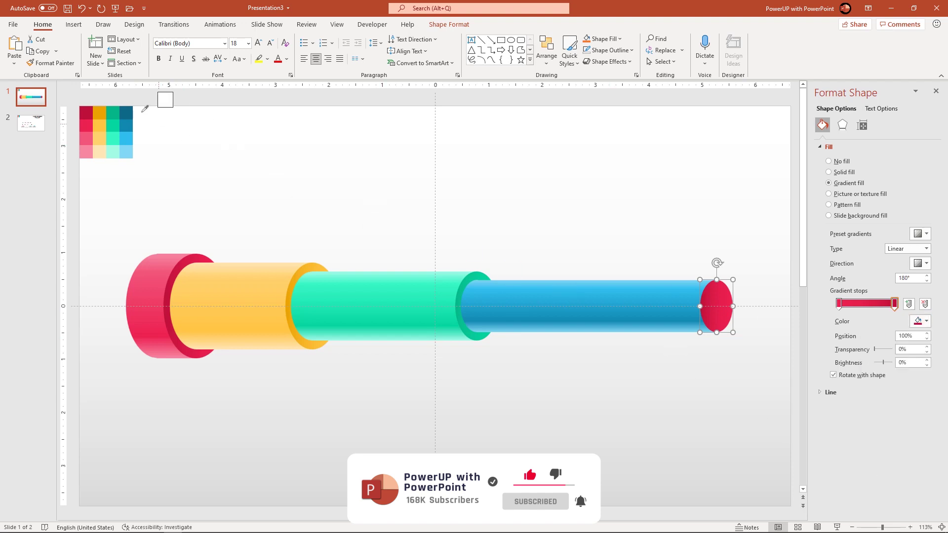
click(127, 111)
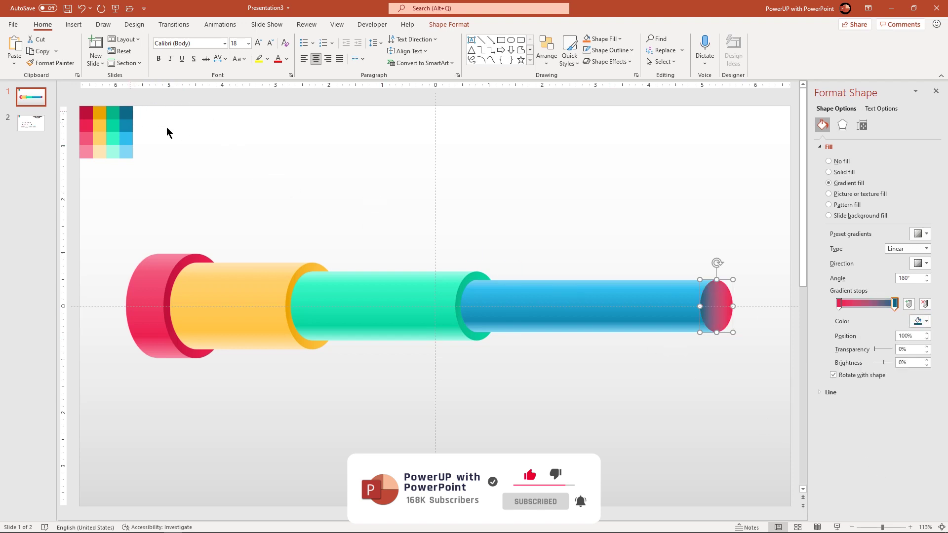
click(840, 305)
click(923, 321)
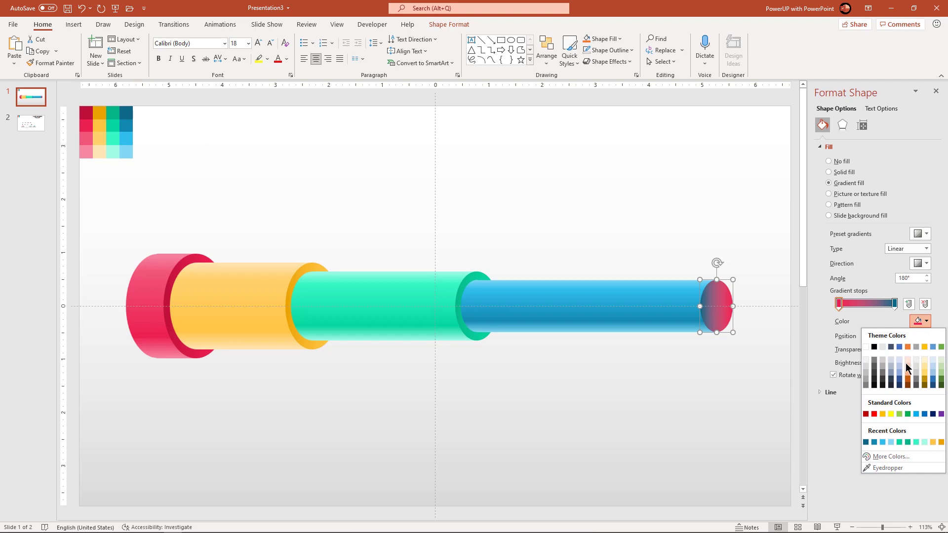
click(875, 443)
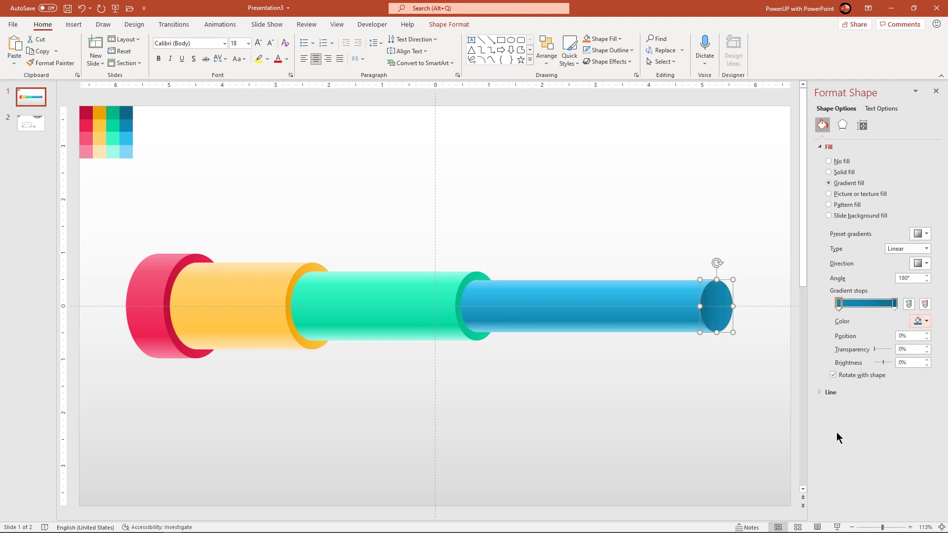
click(614, 405)
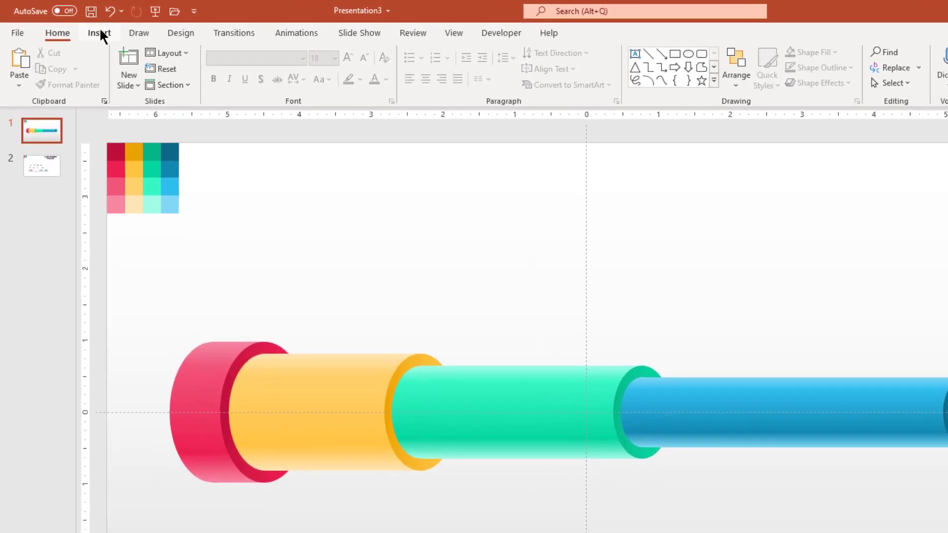
Step: Insert a Flowchart: Delay shape drawn below the cylinders
click(73, 24)
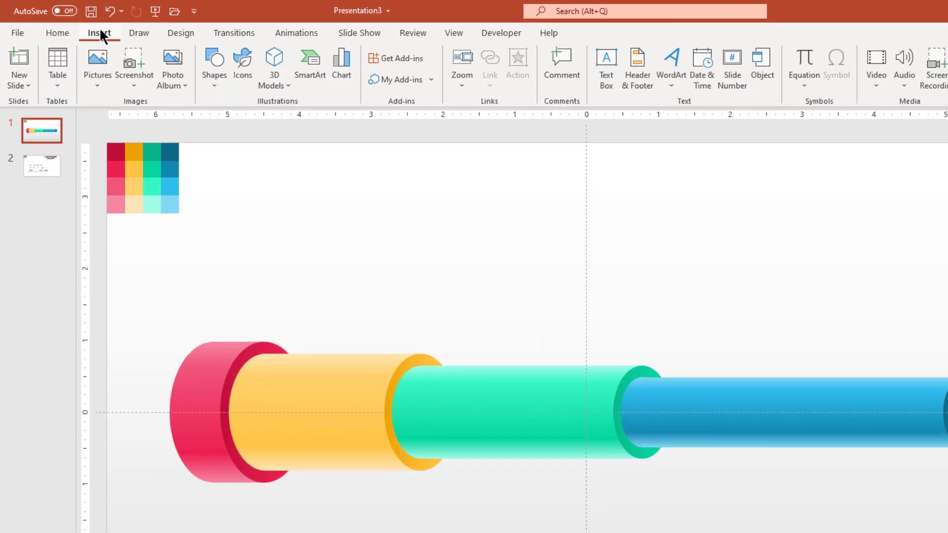
click(208, 81)
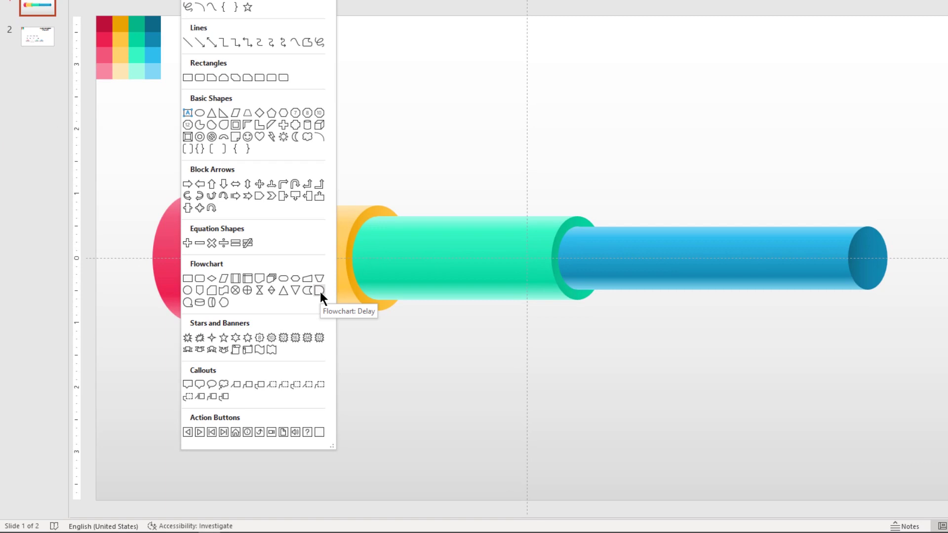
click(319, 290)
mouse_move(348, 378)
mouse_down()
mouse_move(441, 454)
mouse_move(467, 461)
mouse_up()
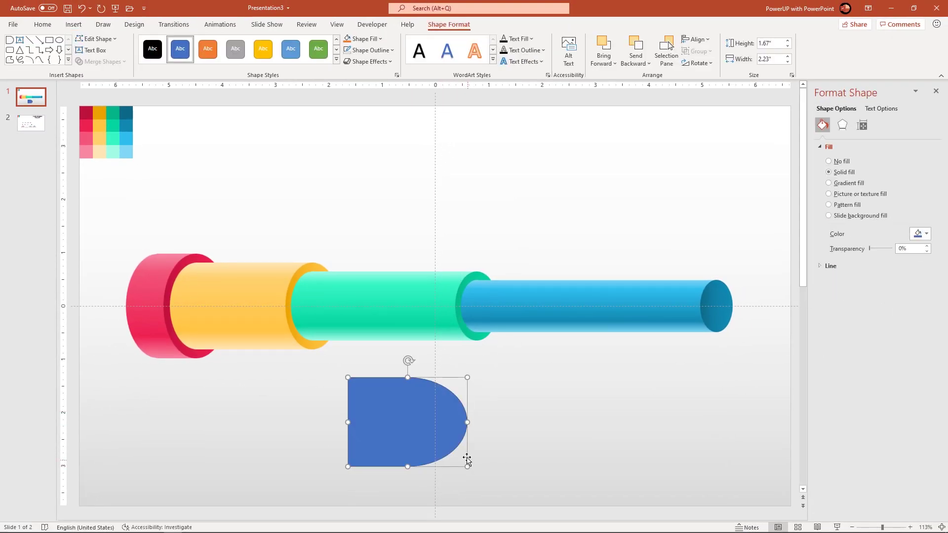
Step: Remove the delay shape's outline and switch its fill to a gradient
click(371, 50)
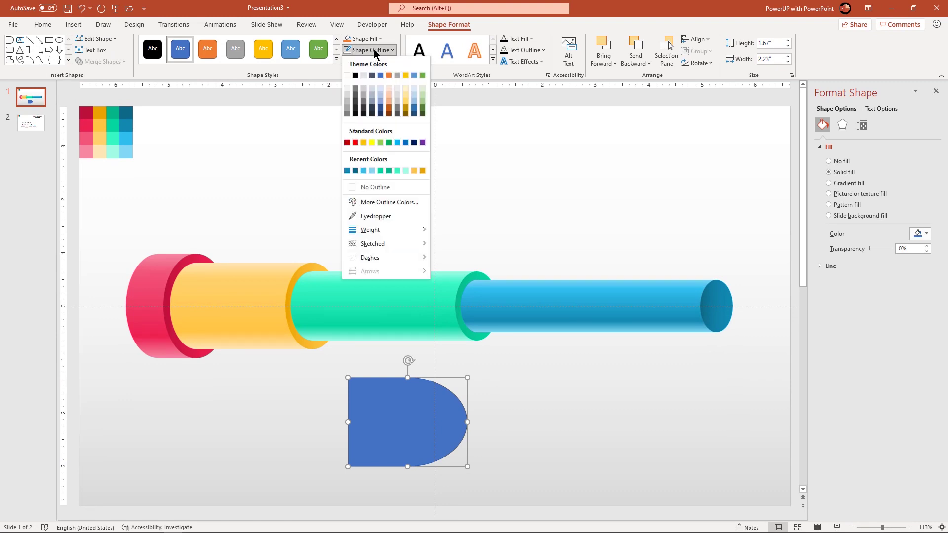
click(373, 186)
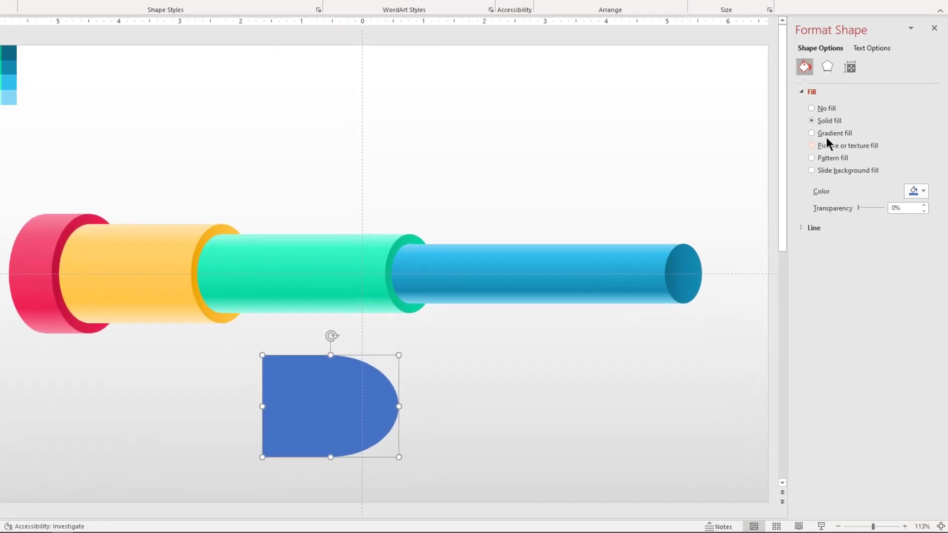
click(841, 184)
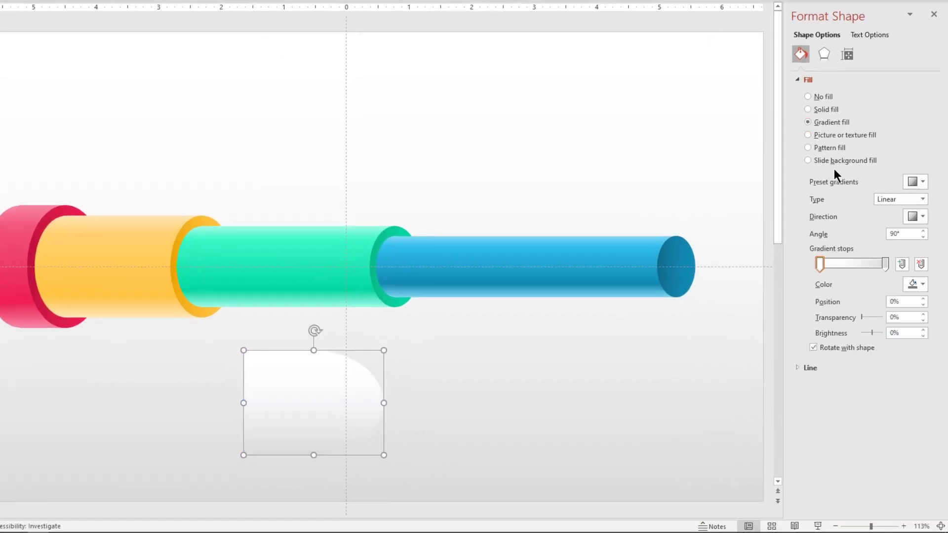
Step: Make the right gradient stop dark grey and the left stop 100% transparent
click(886, 263)
click(914, 285)
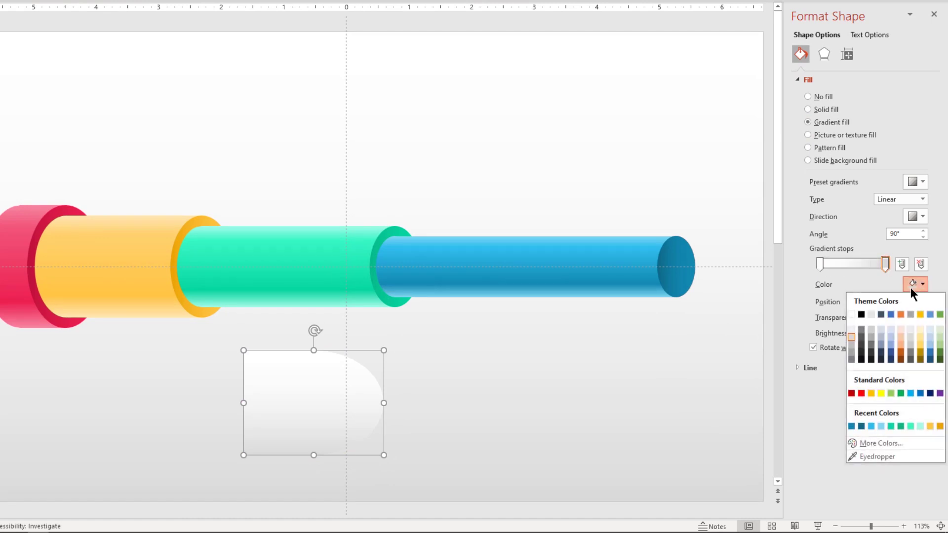
click(862, 354)
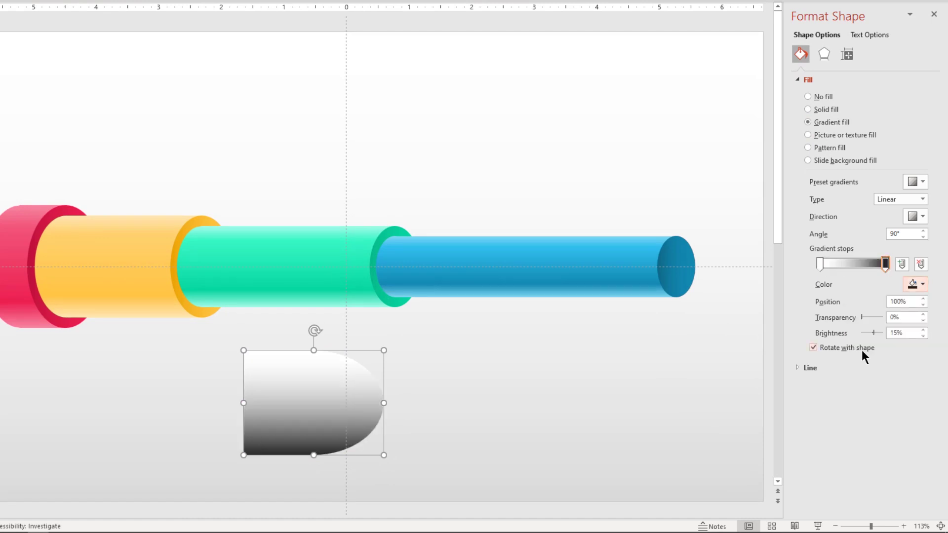
click(820, 265)
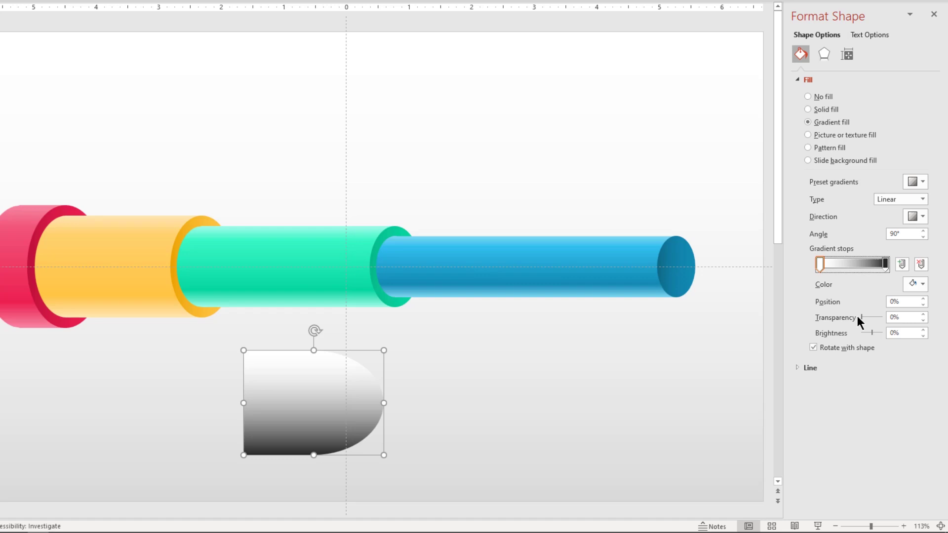
drag(861, 317, 885, 318)
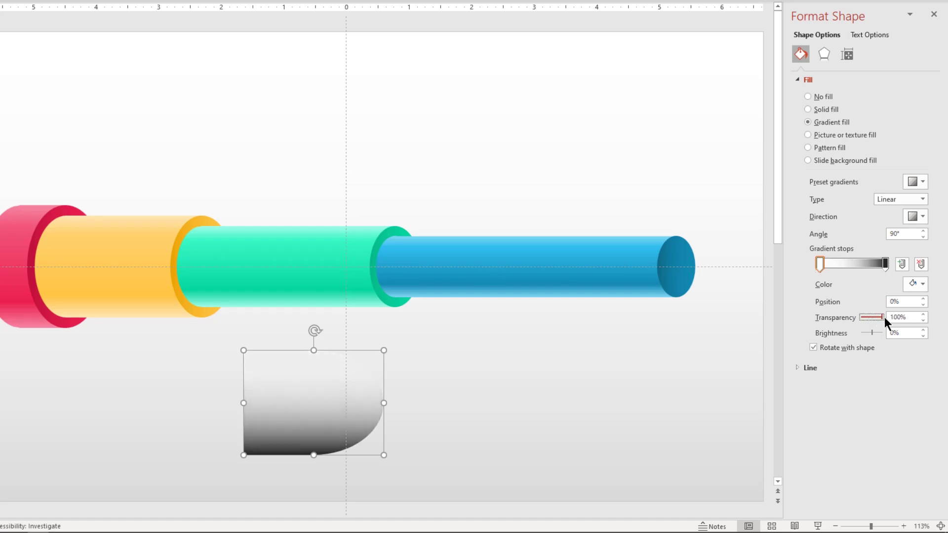
Step: Set the gradient angle to 340° and move the dark stop to 91%
click(922, 232)
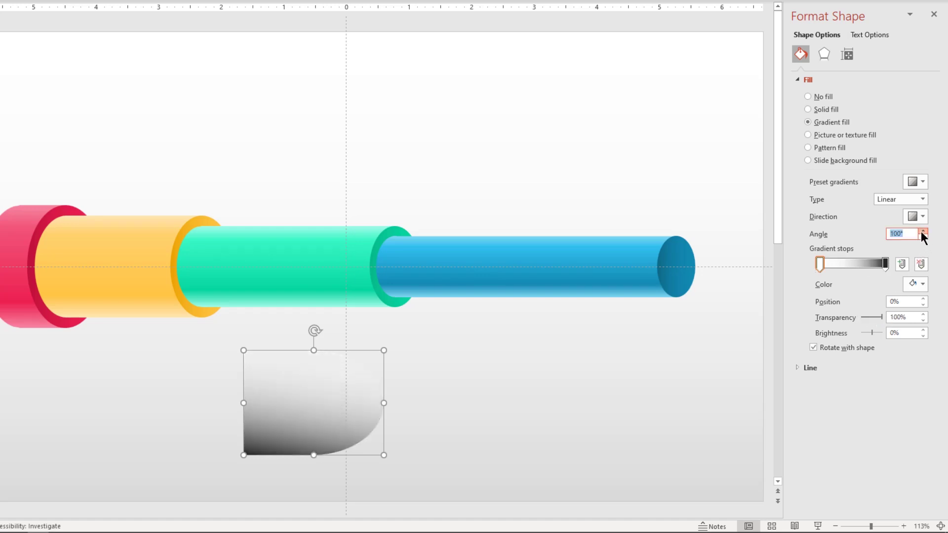
drag(921, 231, 921, 233)
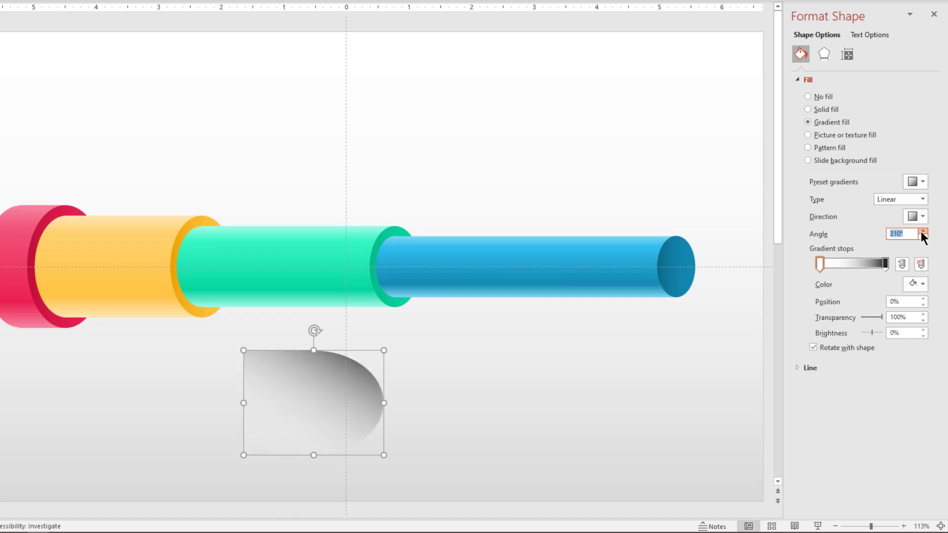
click(921, 238)
click(921, 232)
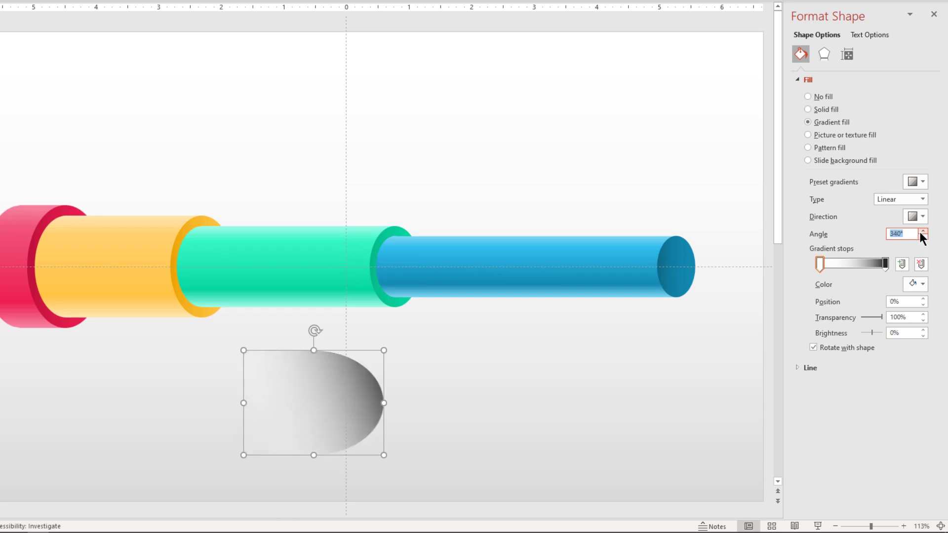
click(883, 264)
drag(881, 265, 879, 264)
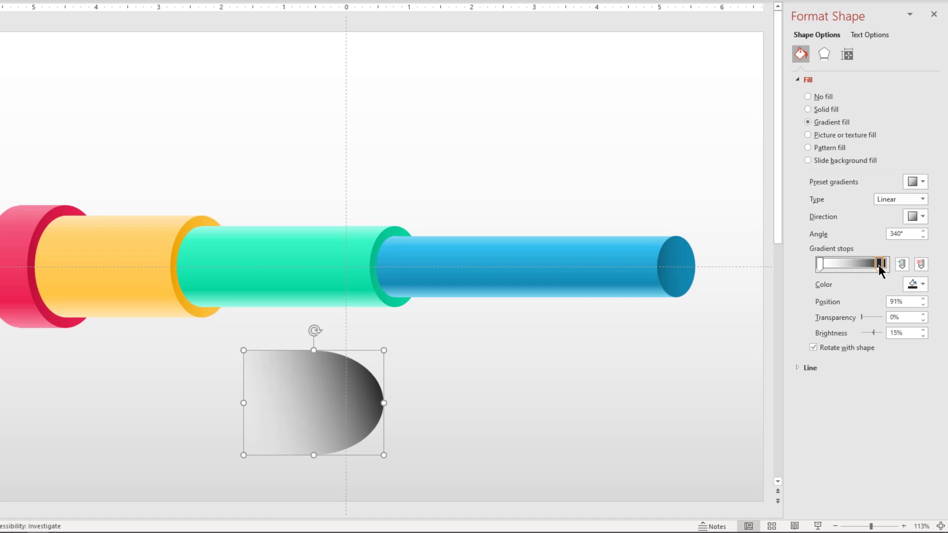
Step: Raise the gradient angle to 359.9° and apply 23 pt soft edges to the shape
click(922, 230)
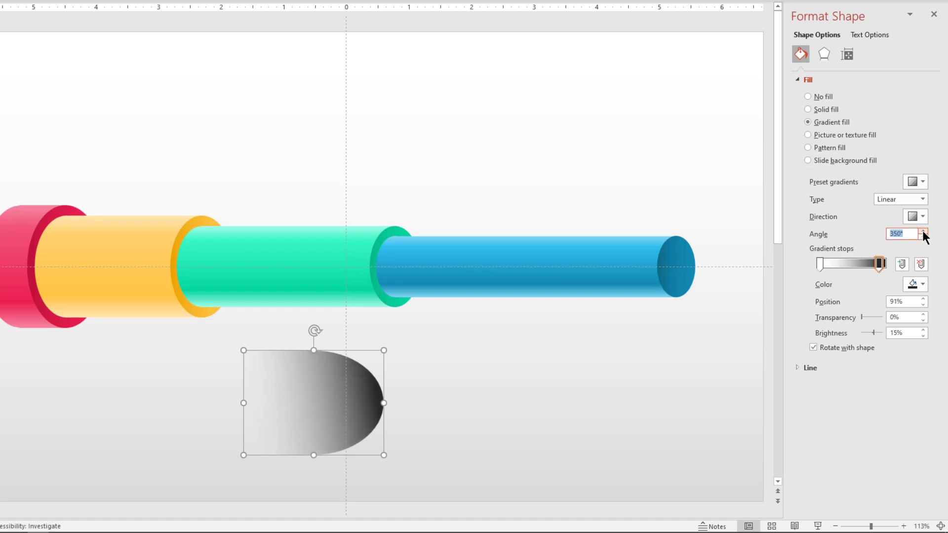
click(922, 230)
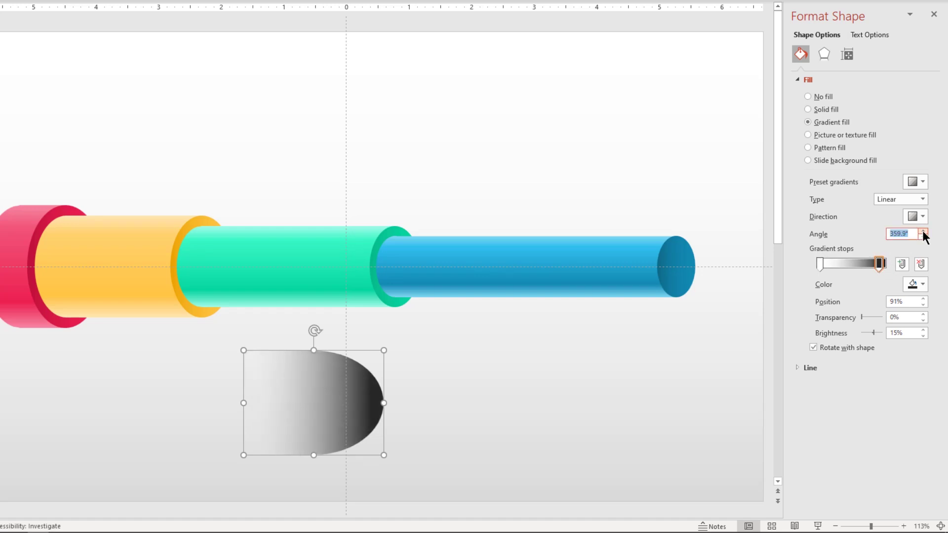
click(821, 56)
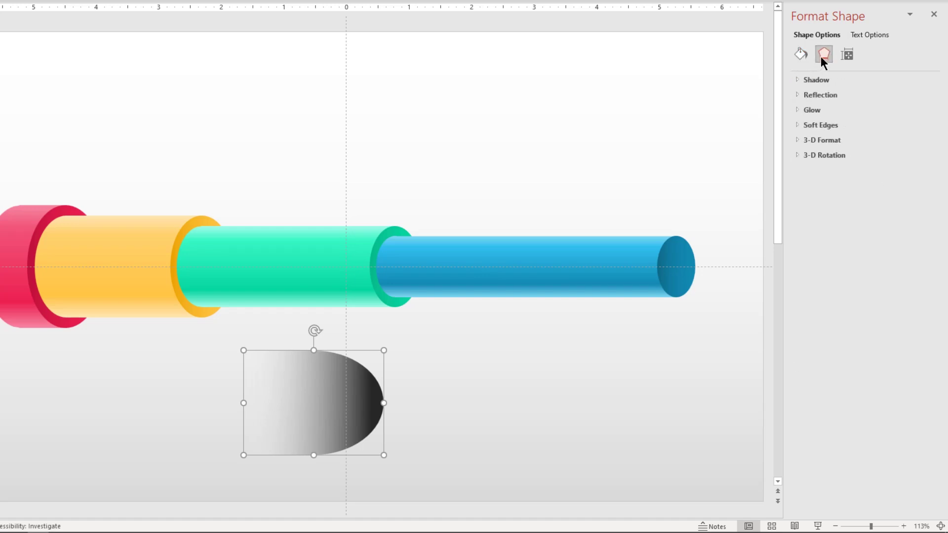
click(815, 126)
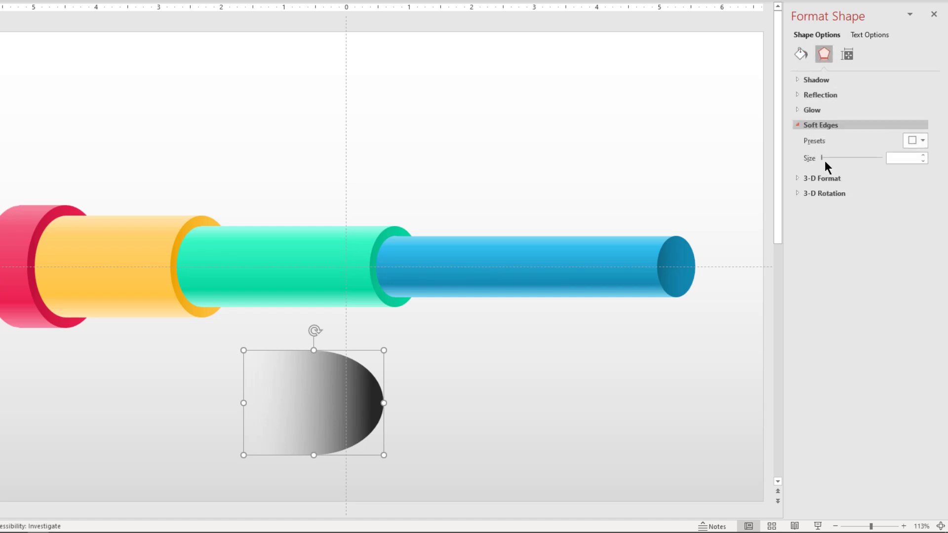
drag(824, 158, 835, 158)
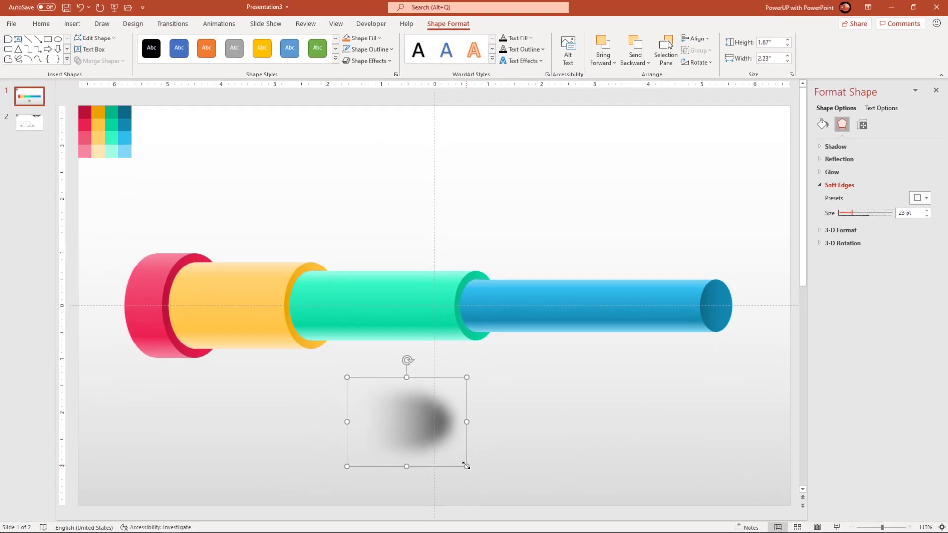
Step: Enlarge the blurred shape to 2.58" wide, place it under the red cylinder's lower edge and send it to back
drag(467, 464, 486, 485)
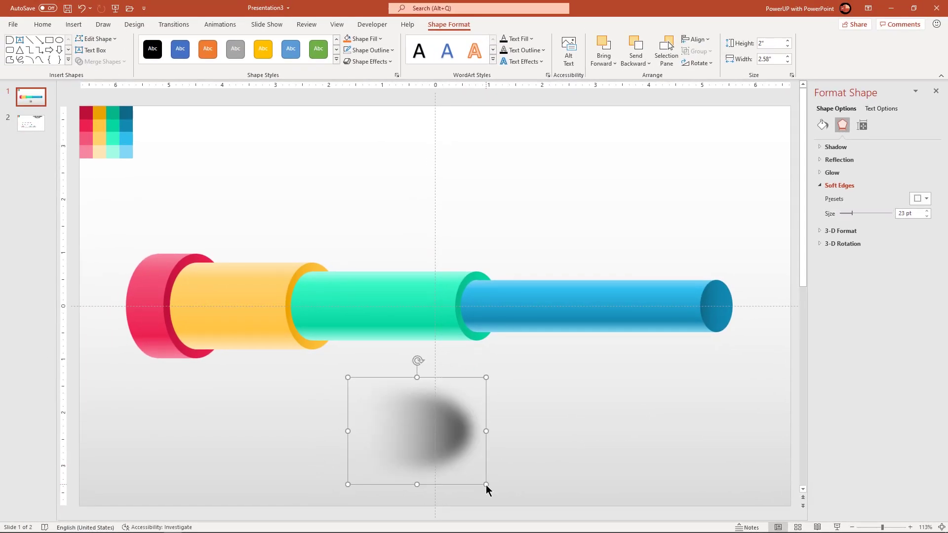
mouse_move(442, 443)
mouse_down()
mouse_move(191, 354)
mouse_move(189, 363)
mouse_up()
right_click(187, 367)
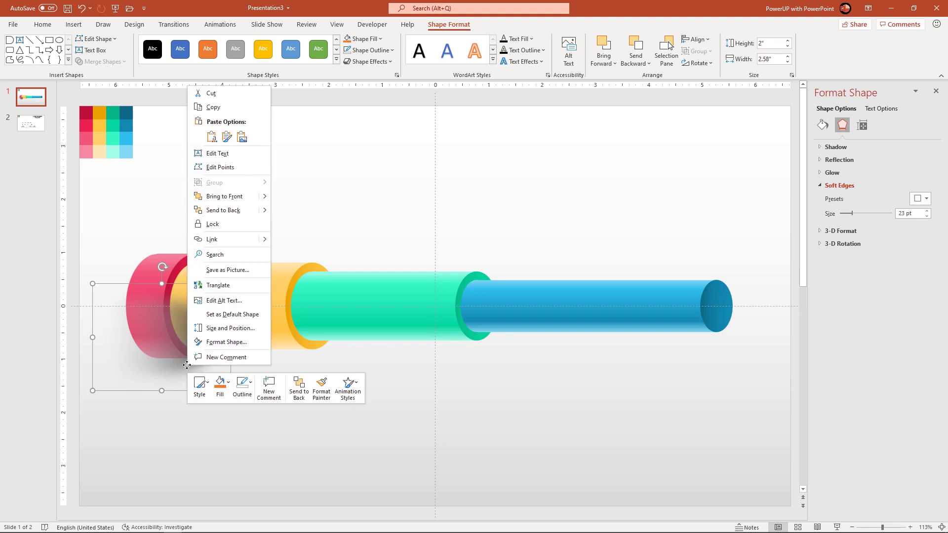
click(226, 213)
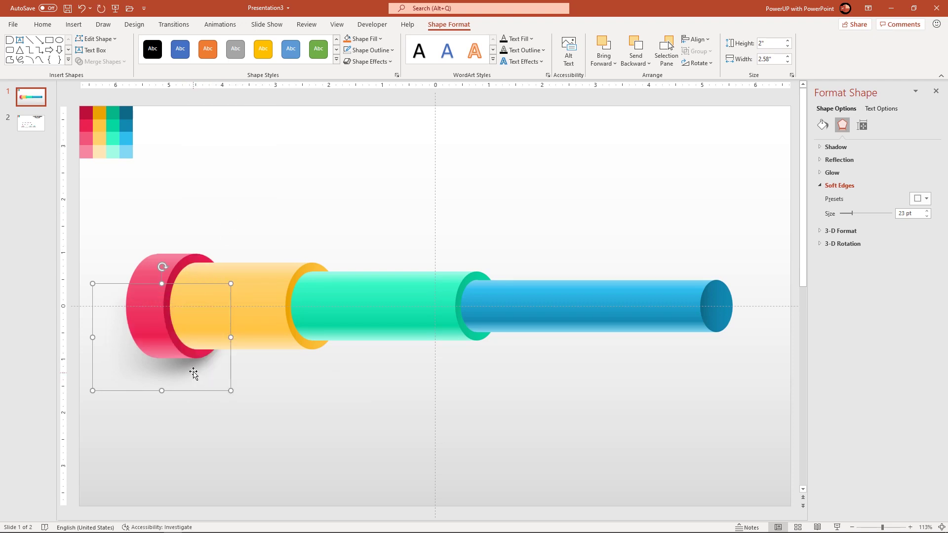
drag(193, 369, 190, 367)
Step: Duplicate the shadow shape, rotate it about 20° and stretch it into a long diagonal under the telescope
click(186, 385)
click(180, 378)
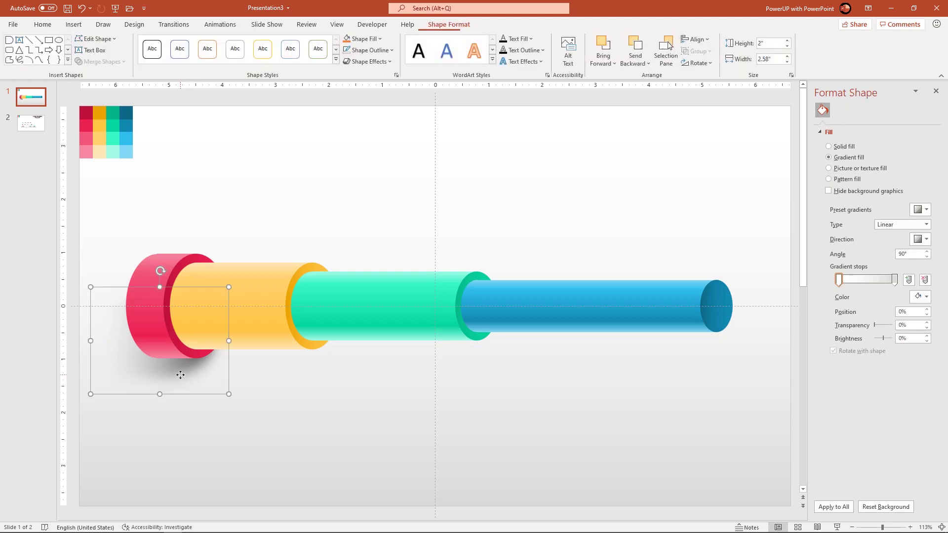
key(ctrl+d)
mouse_move(191, 381)
mouse_down()
mouse_move(218, 377)
mouse_move(335, 417)
mouse_up()
drag(306, 325, 295, 429)
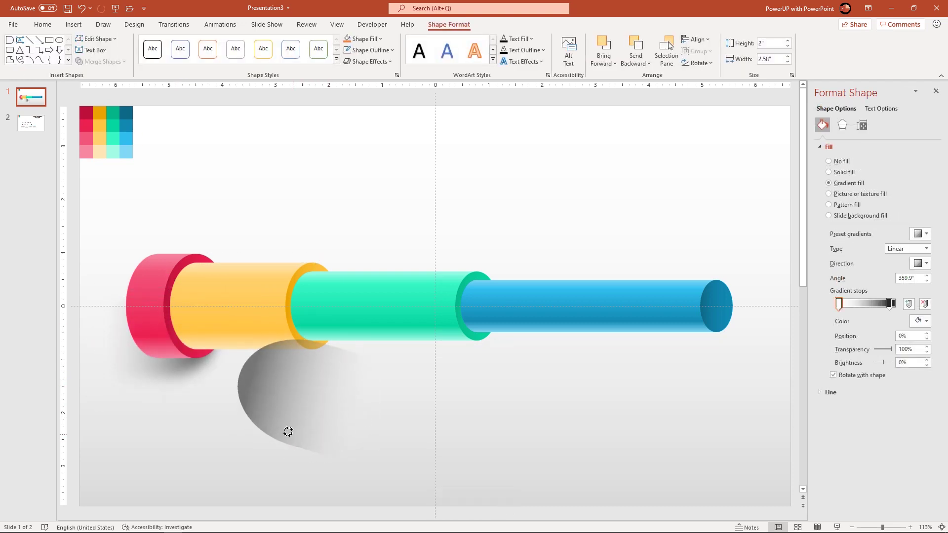
drag(373, 415, 645, 440)
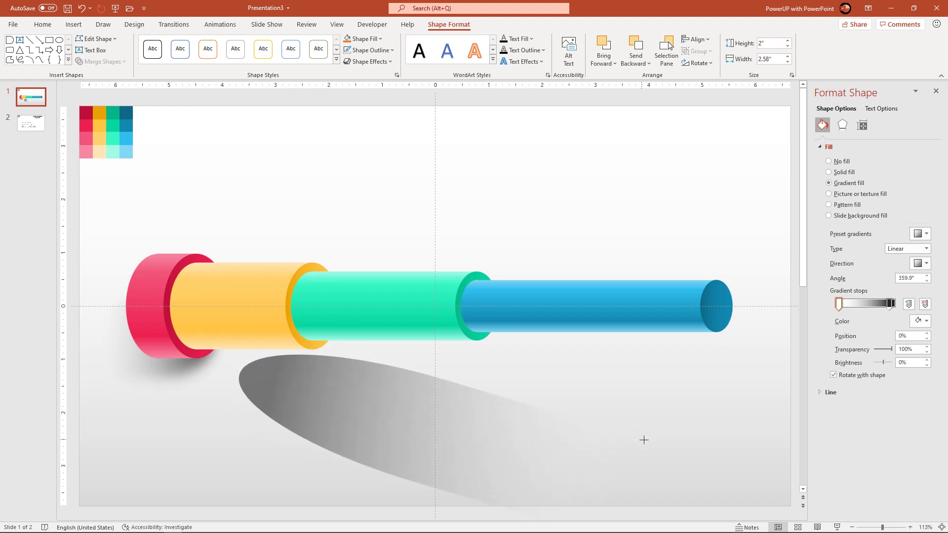
mouse_move(258, 398)
mouse_down()
mouse_move(216, 363)
mouse_move(155, 356)
mouse_up()
Step: Fine-tune the long shadow's tilt and position, widen it to the right and flatten its height
drag(348, 462, 356, 462)
drag(345, 406, 358, 402)
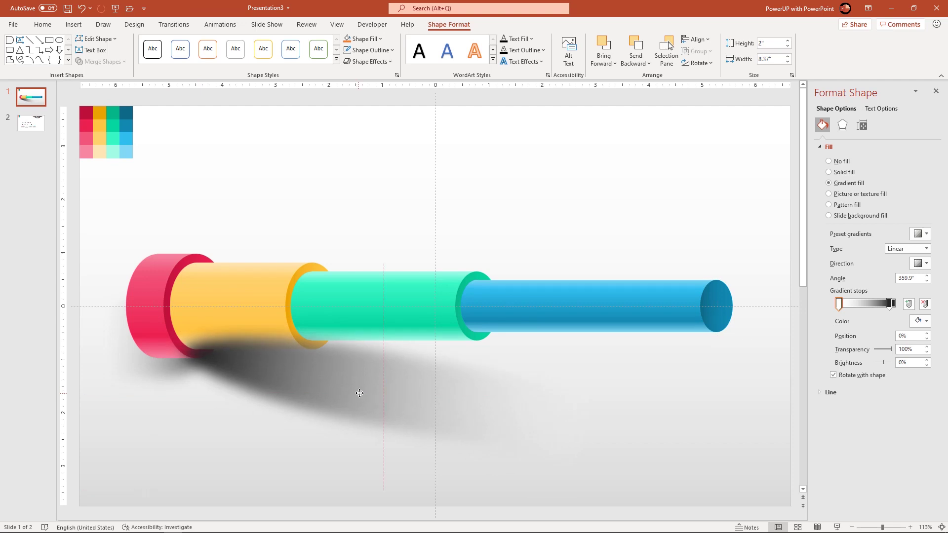
drag(371, 458, 375, 457)
drag(354, 395, 348, 385)
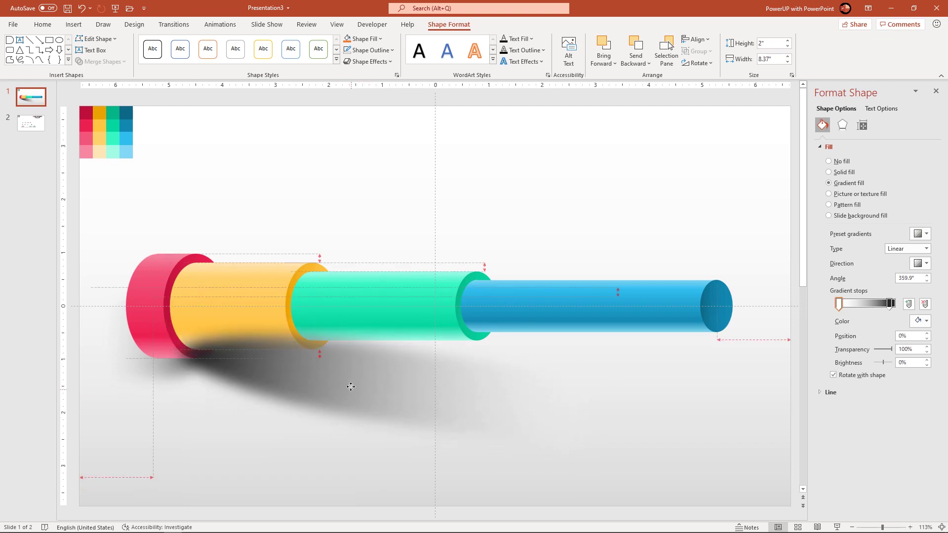
drag(601, 416, 650, 422)
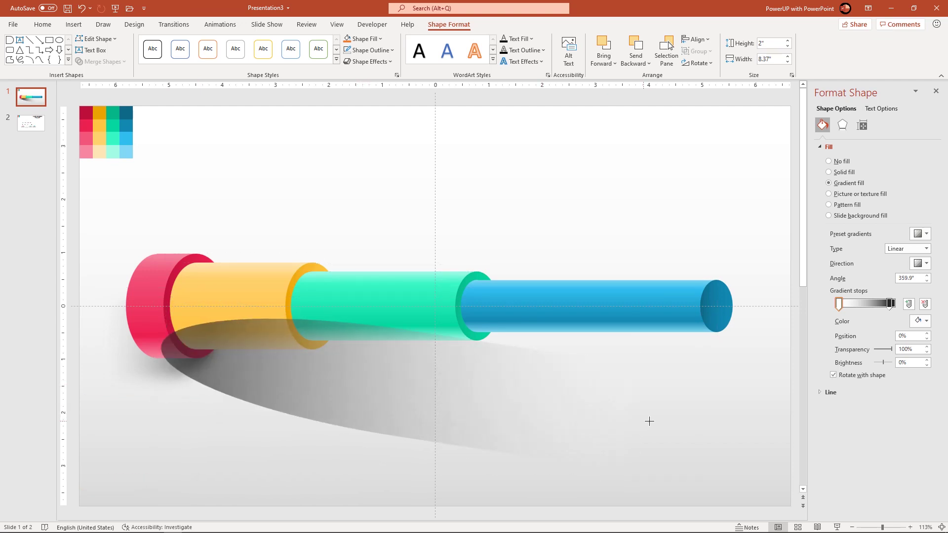
drag(397, 435, 399, 423)
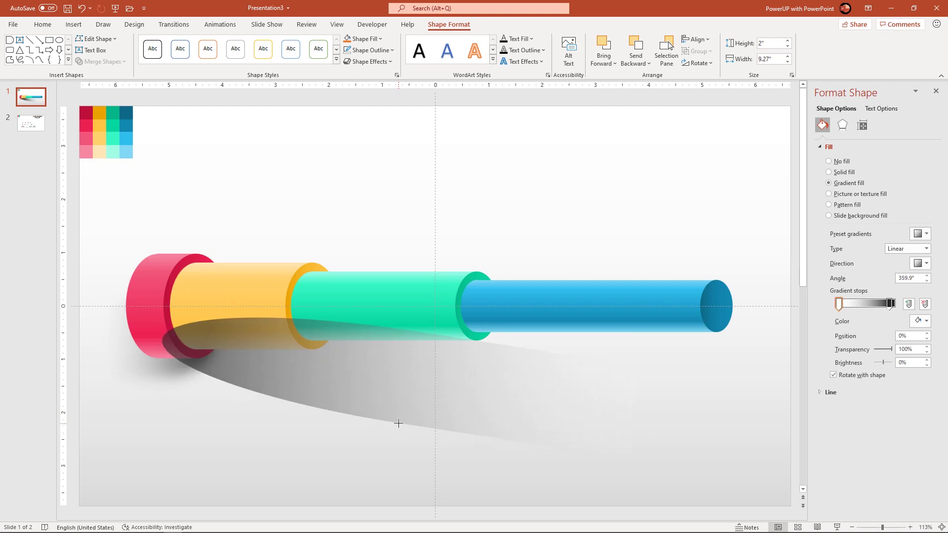
Step: Lighten the dark end of the shadow gradient and send the shadow behind all the cylinders
click(891, 304)
click(919, 322)
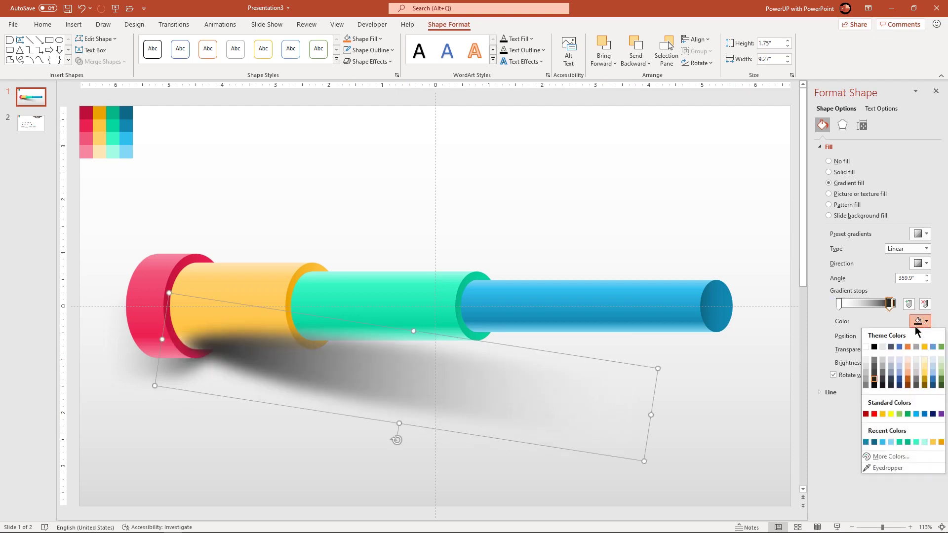
click(875, 362)
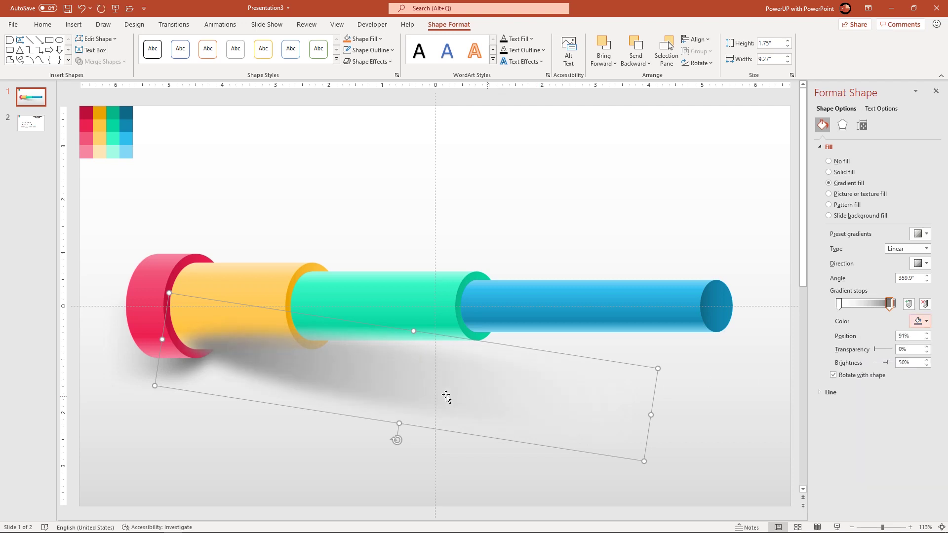
right_click(381, 389)
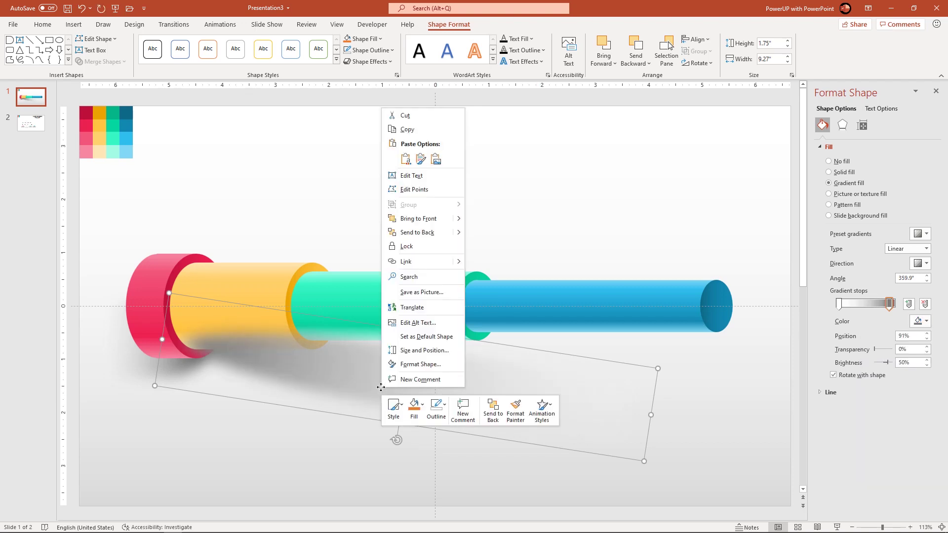
click(414, 238)
click(294, 446)
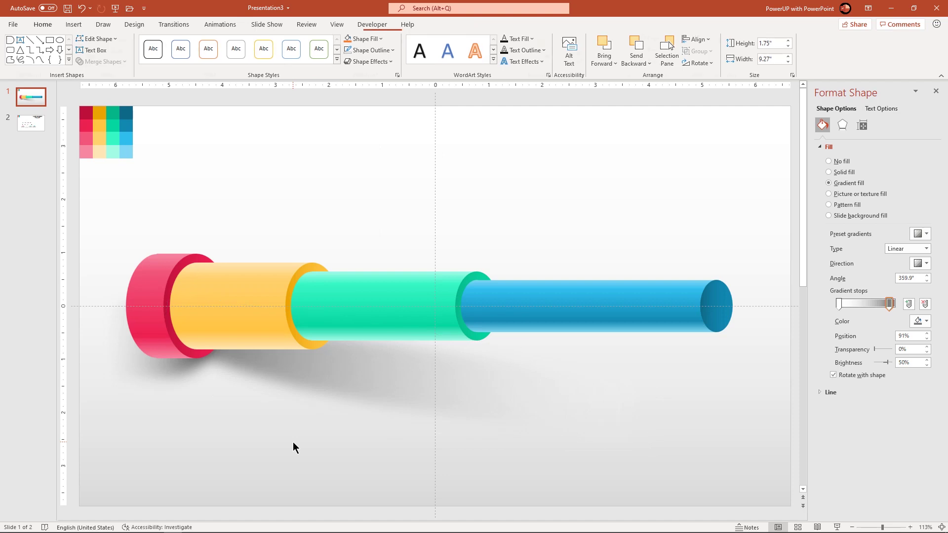
scroll(292, 442, down, 1)
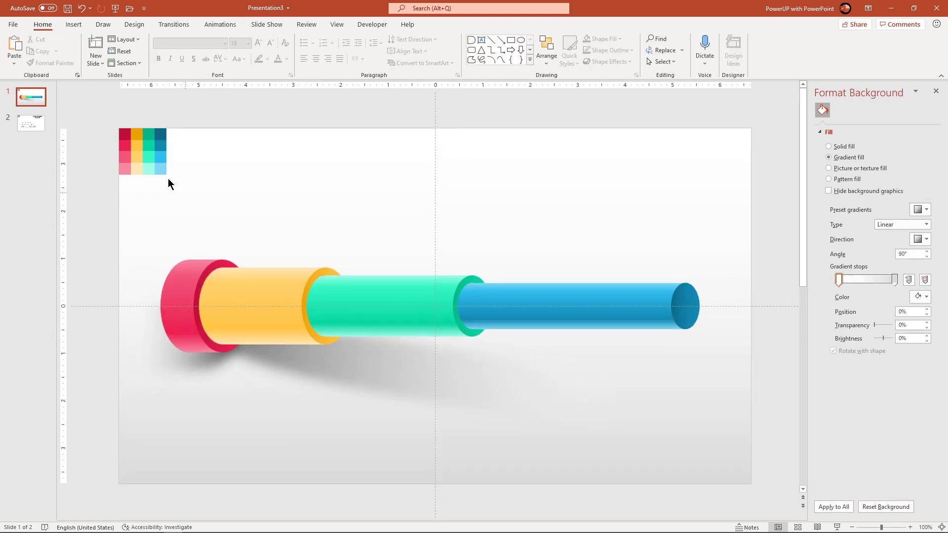
Step: Delete the colour swatch grid and copy the percentage labels and icons from slide 2 above the cylinders
drag(168, 180, 106, 131)
key(Delete)
click(38, 127)
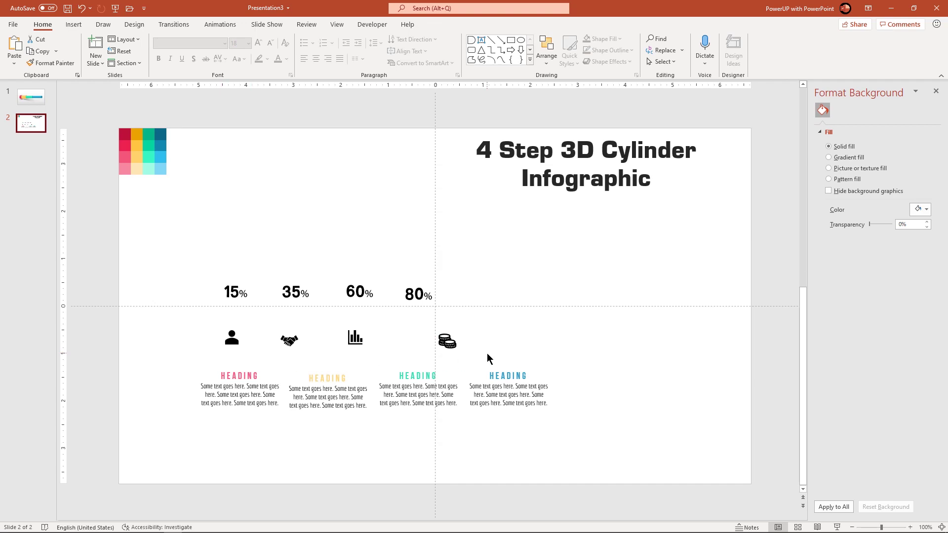
drag(487, 355, 186, 253)
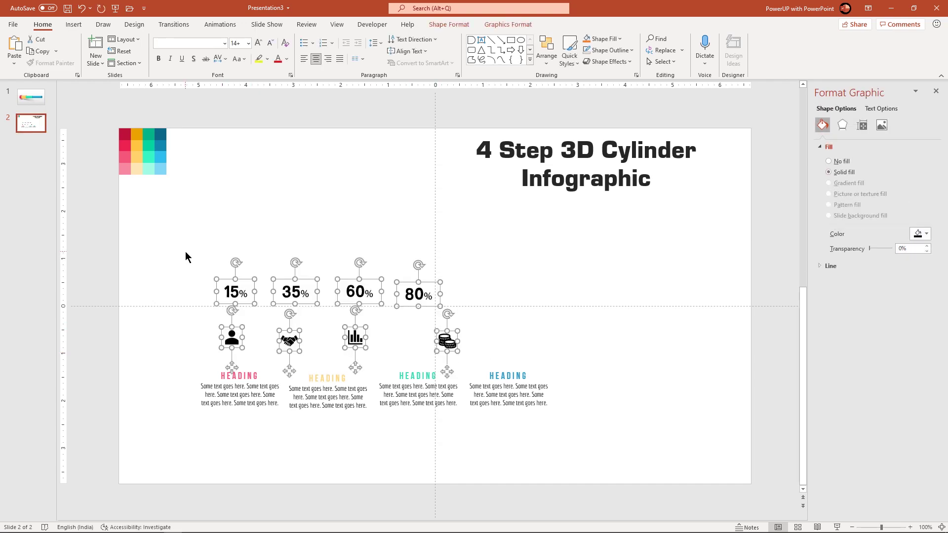
key(ctrl+c)
click(30, 96)
key(ctrl+v)
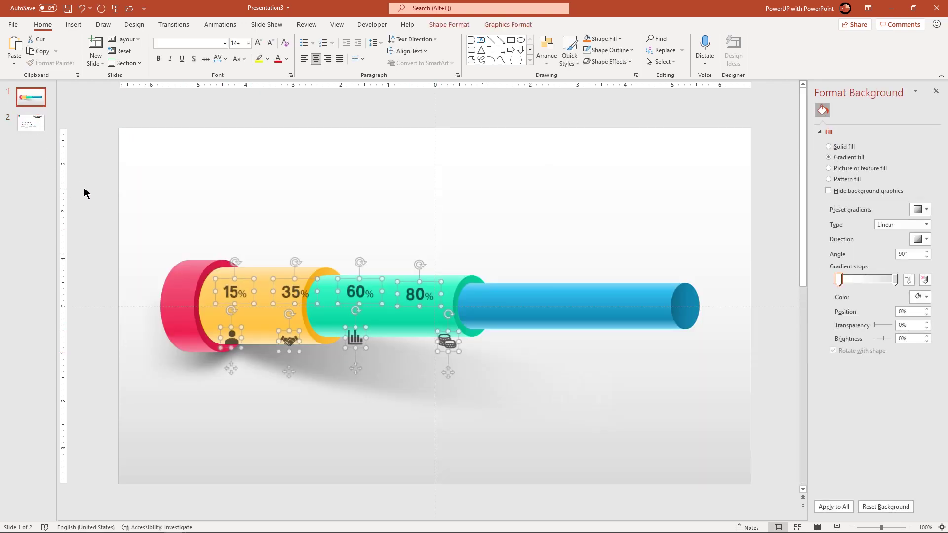
drag(288, 372, 289, 249)
click(191, 162)
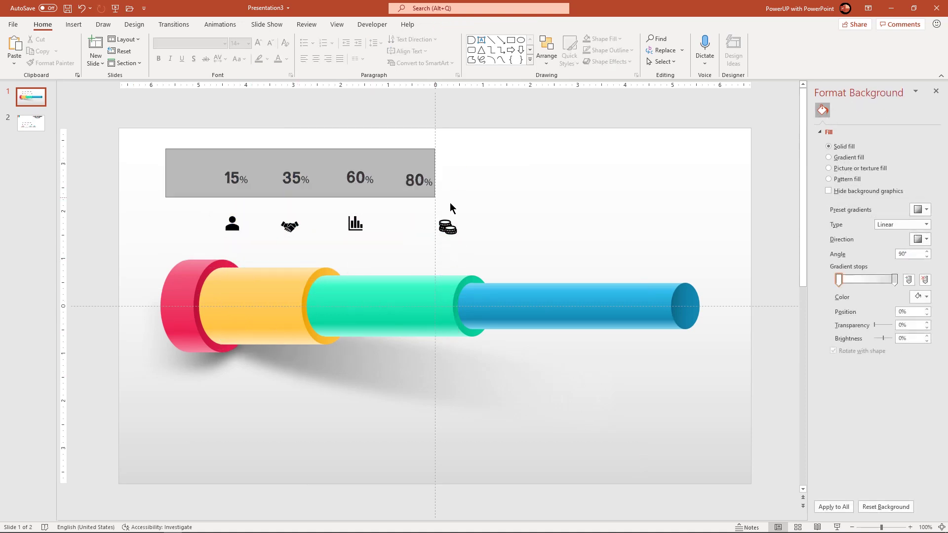
Step: Make the four percentage labels white and move them below the cylinders
drag(165, 148, 454, 203)
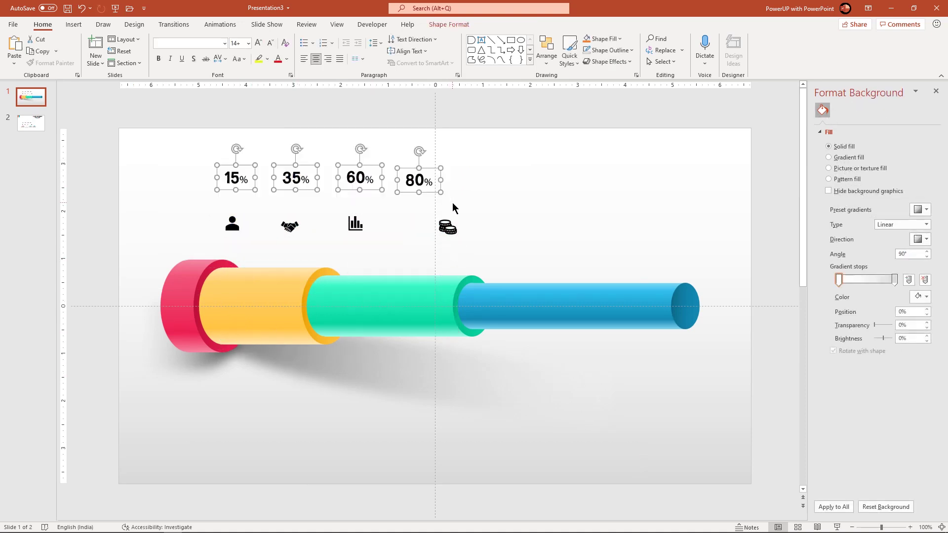
click(288, 63)
click(279, 87)
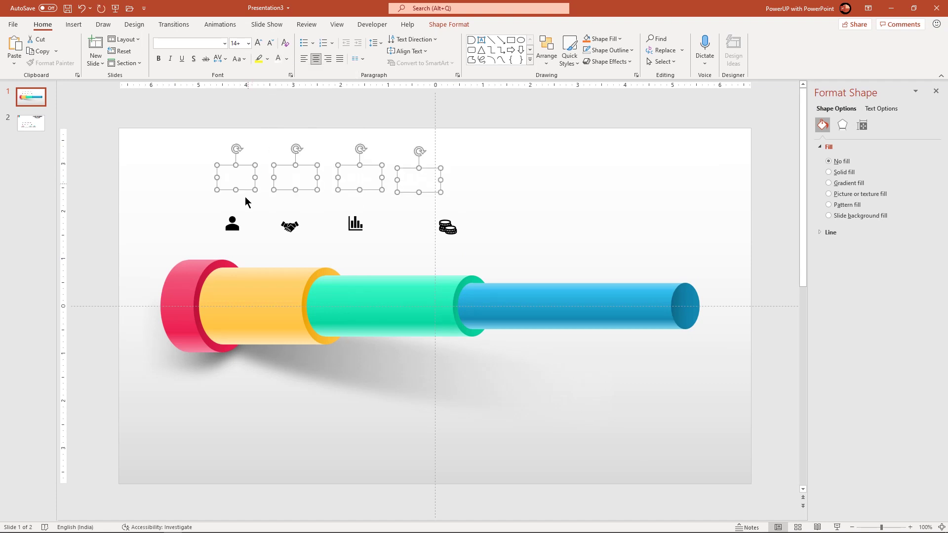
mouse_move(245, 199)
mouse_down()
mouse_move(245, 386)
mouse_move(180, 318)
mouse_up()
click(248, 455)
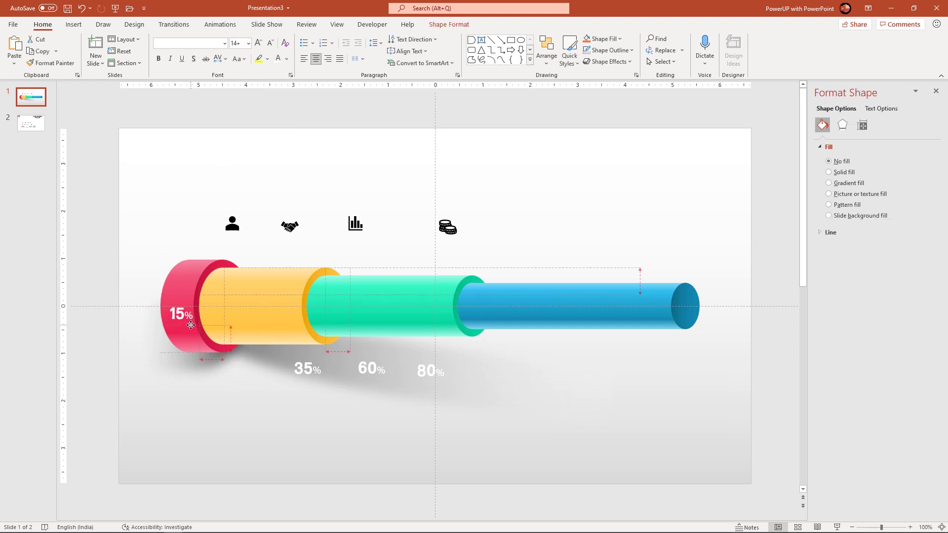
Step: Place the 15%, 35%, 60% and 80% labels on the red, yellow, teal and blue cylinders
click(320, 359)
drag(319, 359, 272, 310)
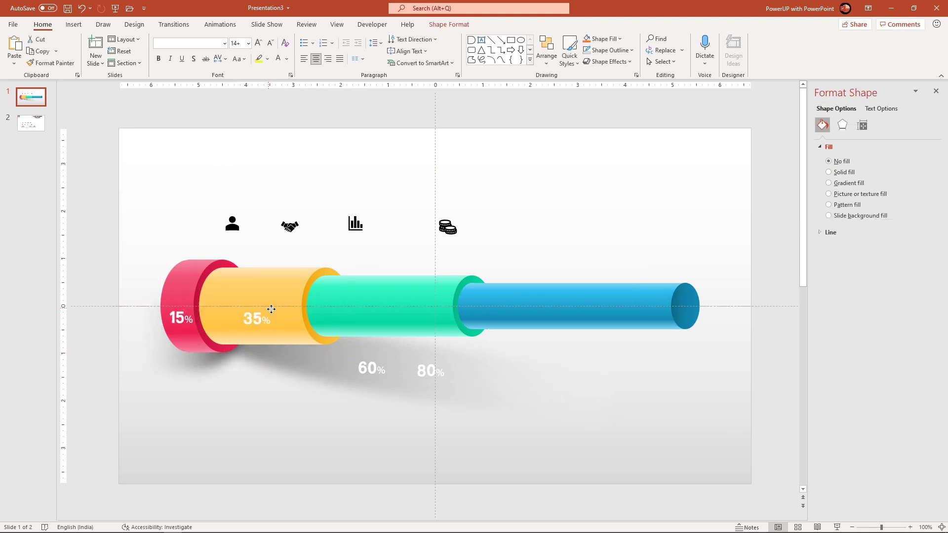
drag(378, 358, 391, 305)
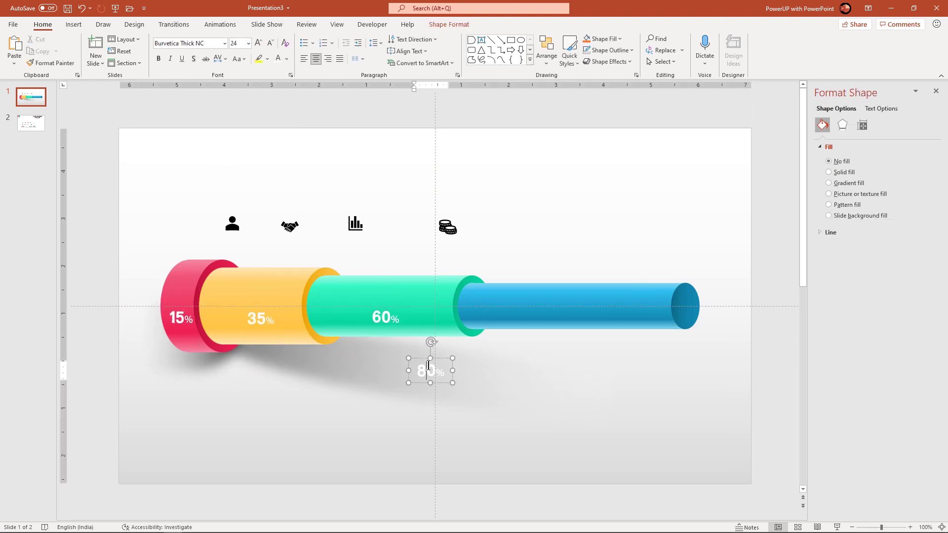
drag(435, 355, 579, 301)
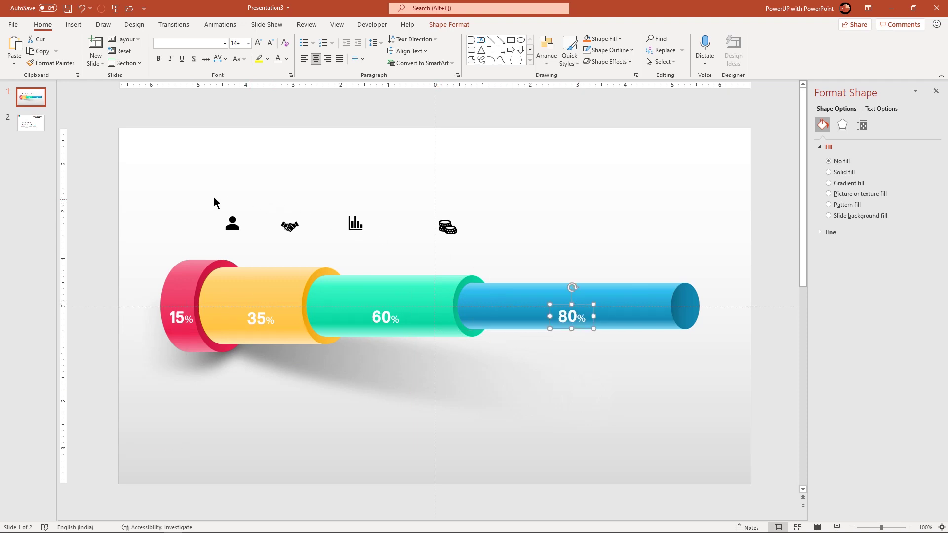
drag(202, 194, 480, 252)
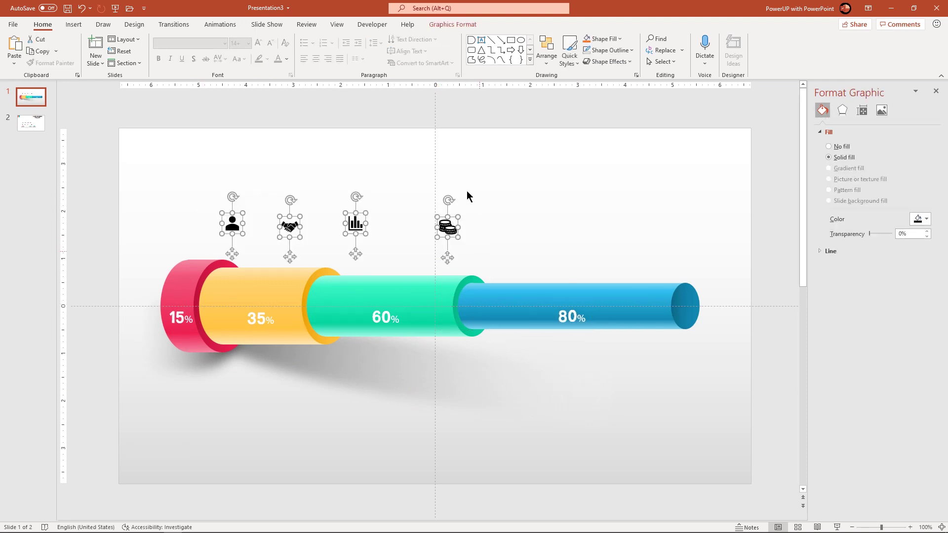
Step: Set the four icons' Graphics Fill to white and move them below the cylinders
click(444, 25)
click(315, 38)
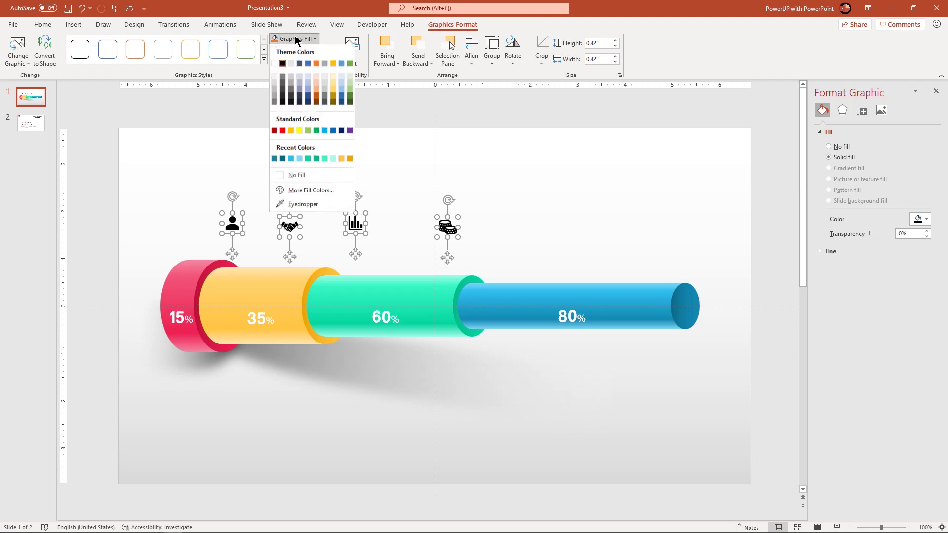
click(282, 64)
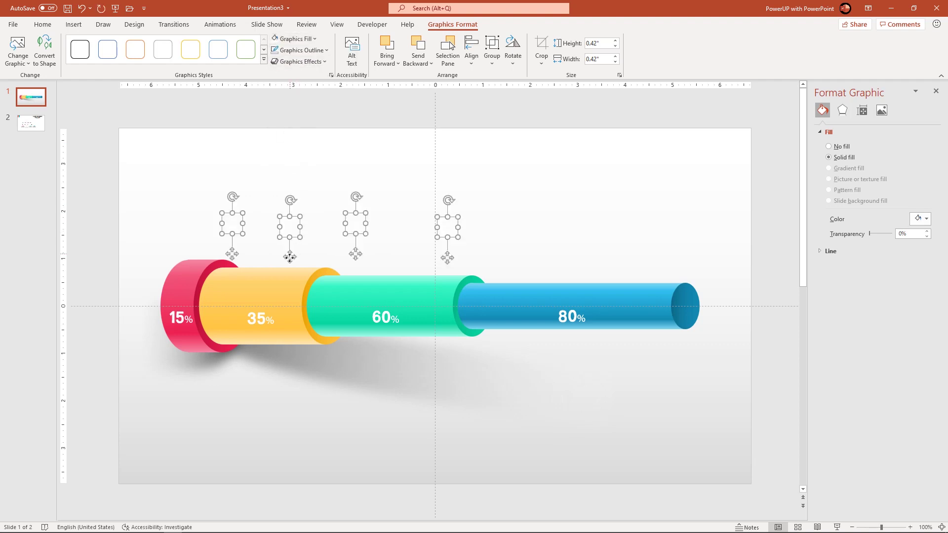
drag(290, 256, 292, 416)
click(228, 450)
Step: Place the person, handshake, chart and coins icons on the red, yellow, teal and blue cylinders
click(235, 387)
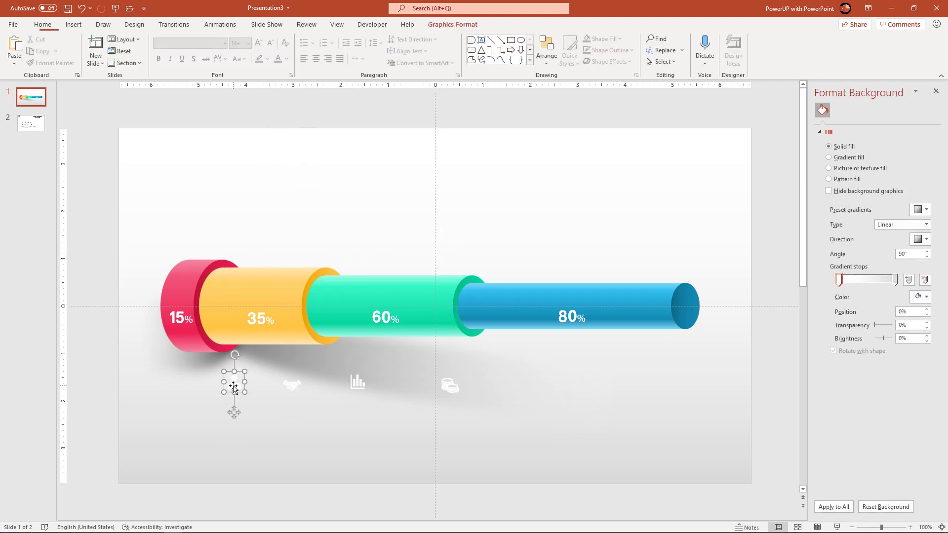
drag(234, 386, 179, 297)
drag(291, 384, 263, 304)
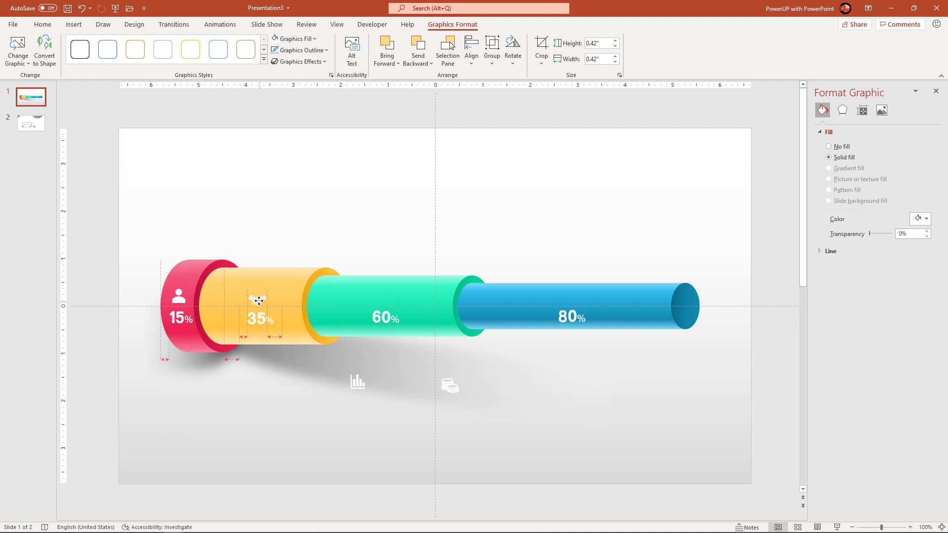
drag(358, 381, 382, 296)
mouse_move(450, 385)
mouse_down()
mouse_move(515, 326)
mouse_move(568, 300)
mouse_up()
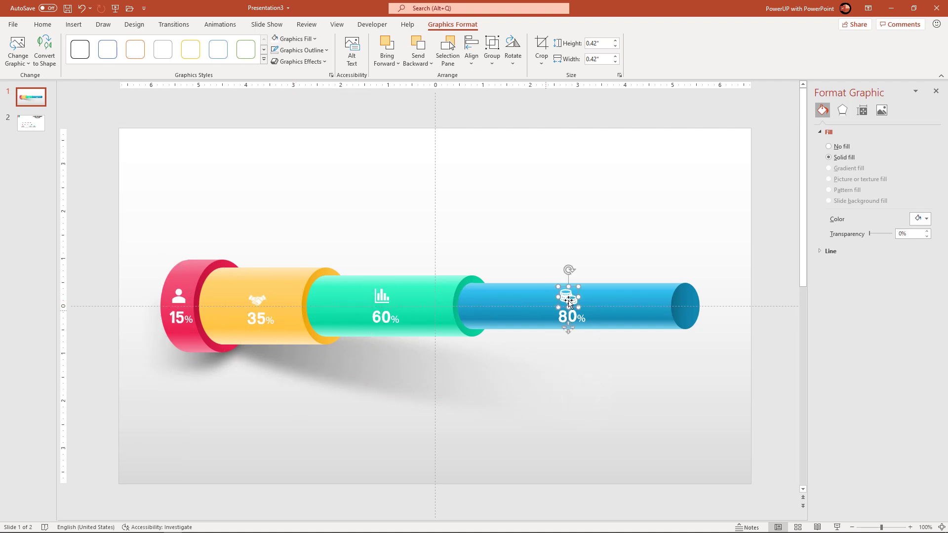
click(31, 123)
Step: Copy the four heading text blocks from slide 2 and paste them onto the telescope slide
drag(604, 454, 142, 306)
key(ctrl+c)
key(Page_Up)
key(ctrl+v)
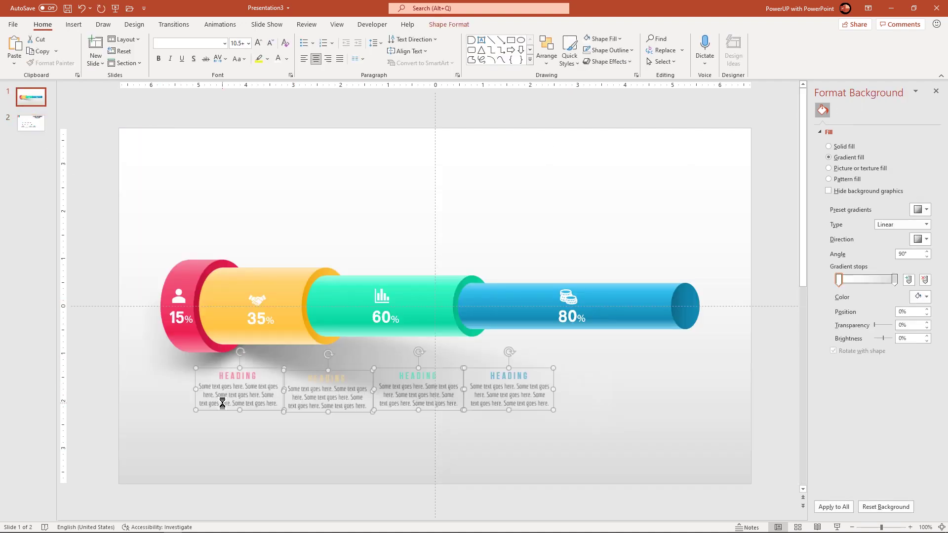
click(222, 404)
Step: Place the pink and teal headings below their cylinders and the yellow and blue headings above theirs
drag(239, 408, 204, 400)
mouse_move(335, 415)
mouse_down()
mouse_move(295, 293)
mouse_move(305, 275)
mouse_up()
drag(440, 411, 421, 394)
drag(540, 407, 622, 267)
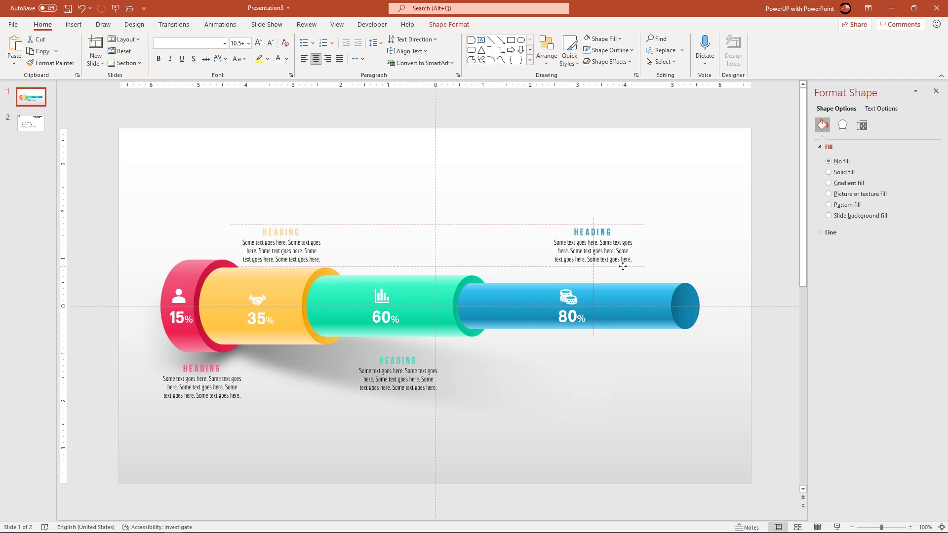
click(630, 459)
click(38, 107)
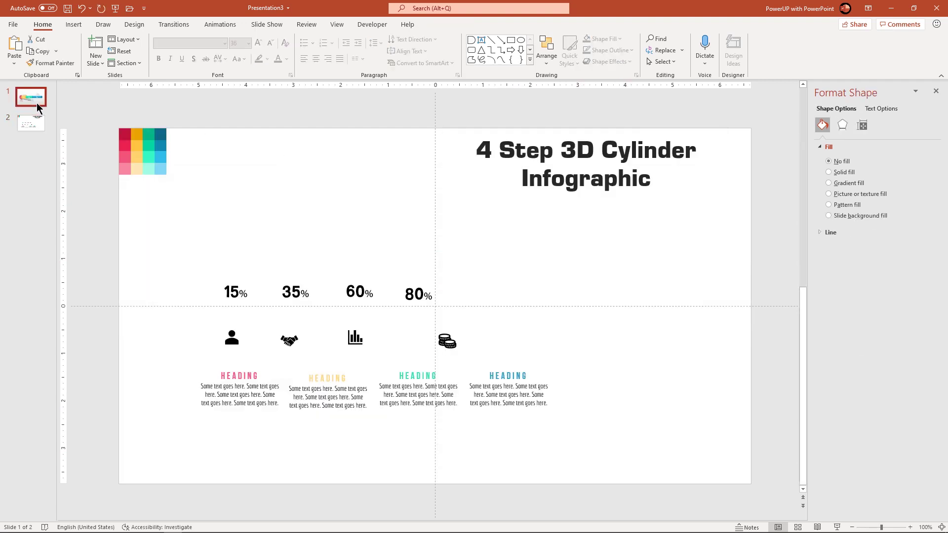